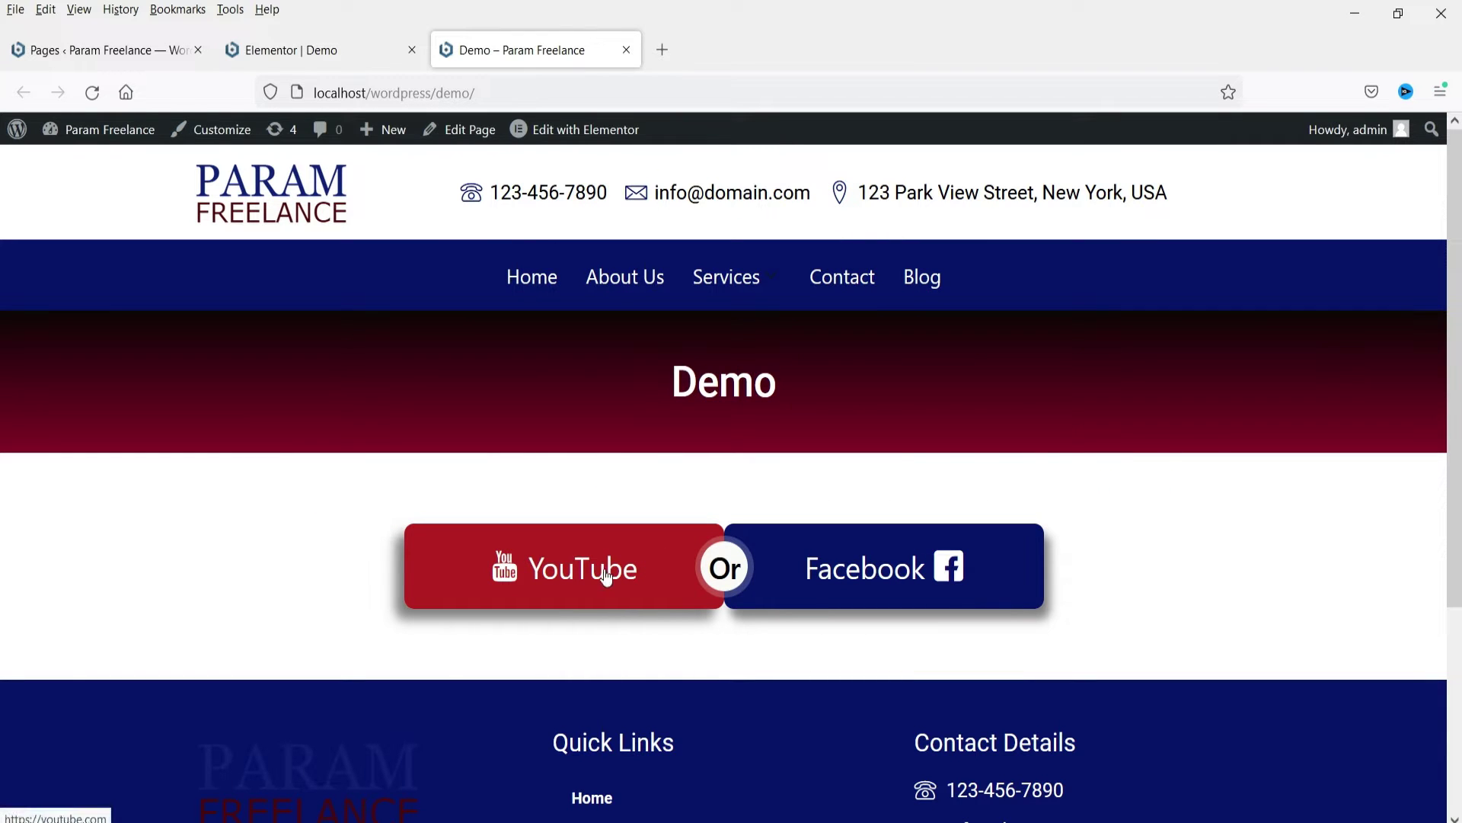
Test the YouTube and Facebook links of the dual button on the published Demo page, and close the opened pages.
click(556, 581)
click(588, 67)
click(905, 575)
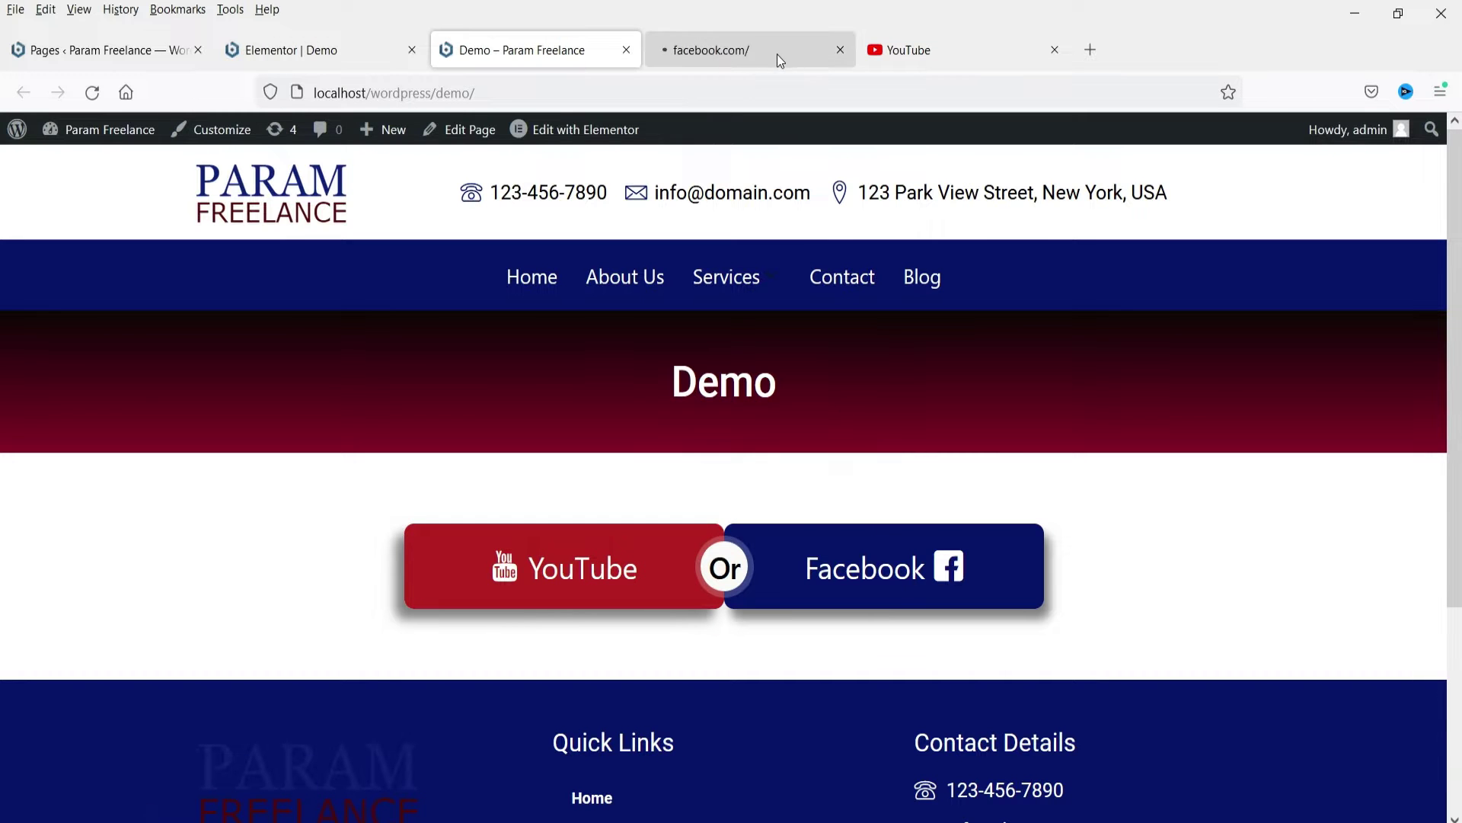
click(799, 53)
click(840, 51)
click(838, 50)
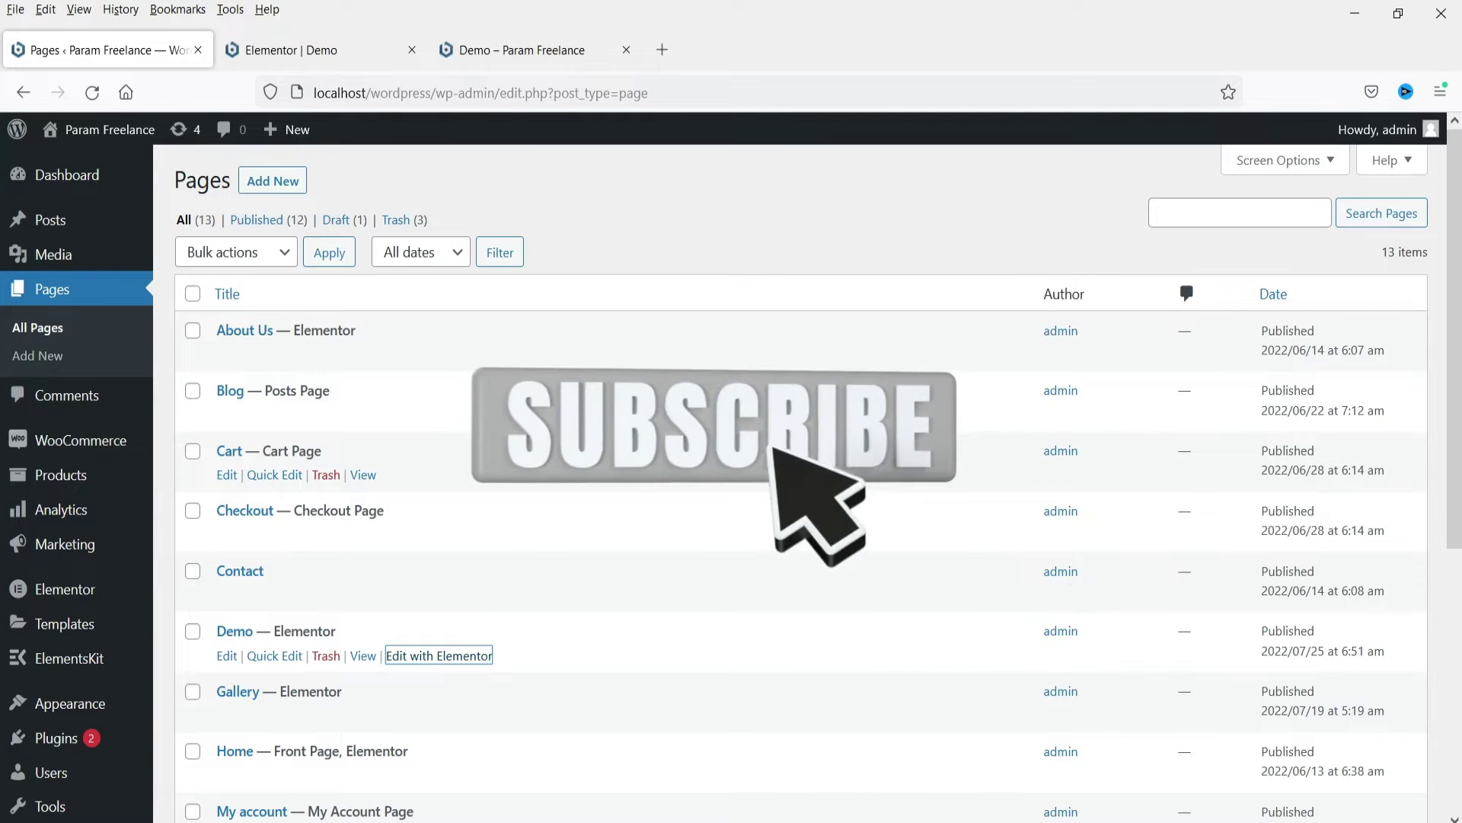
Review the installed WordPress plugins, checking the entries for Elementor and ElementsKit Lite.
click(55, 737)
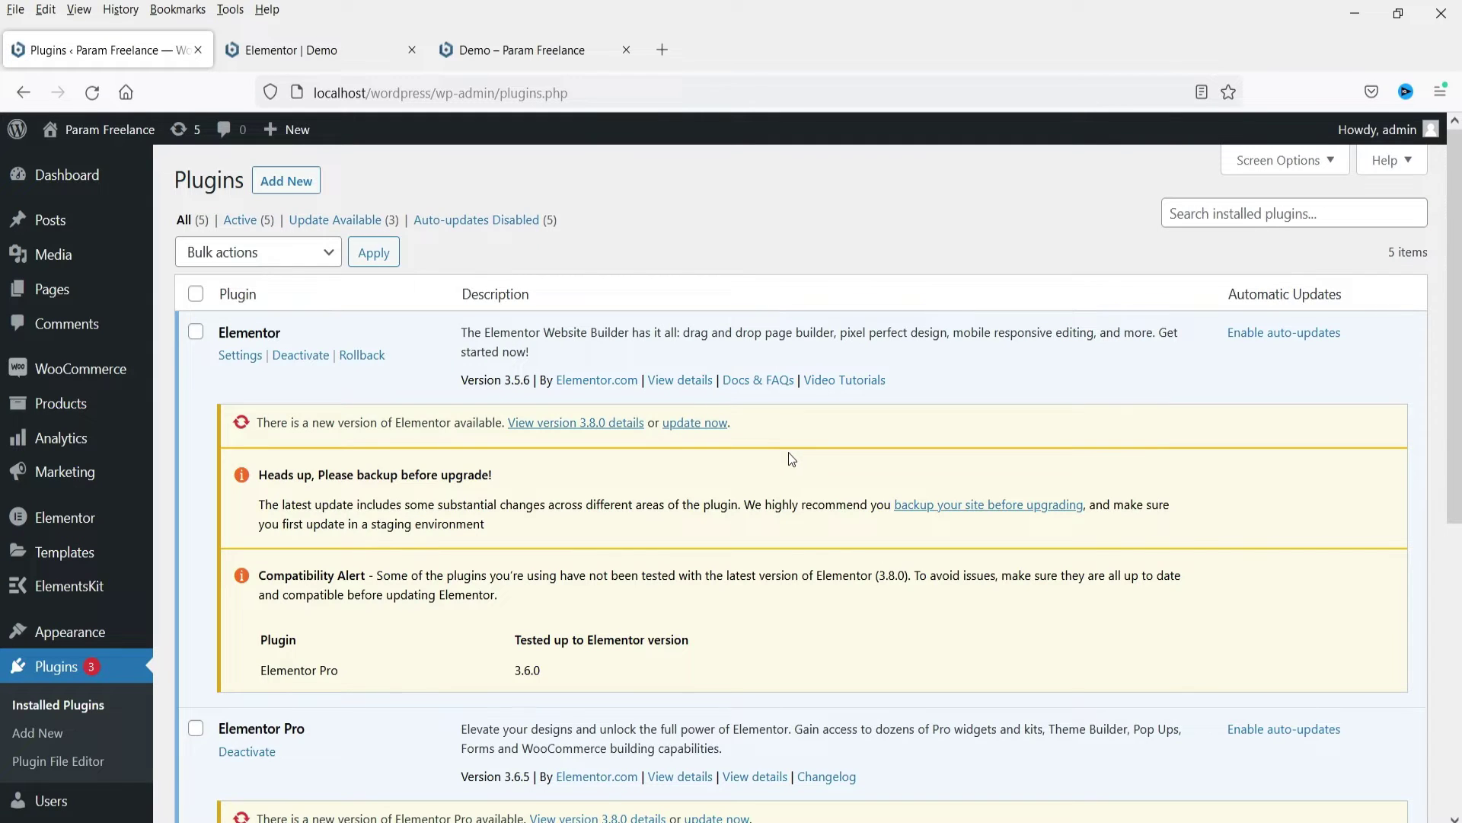
scroll(762, 453, down, 4)
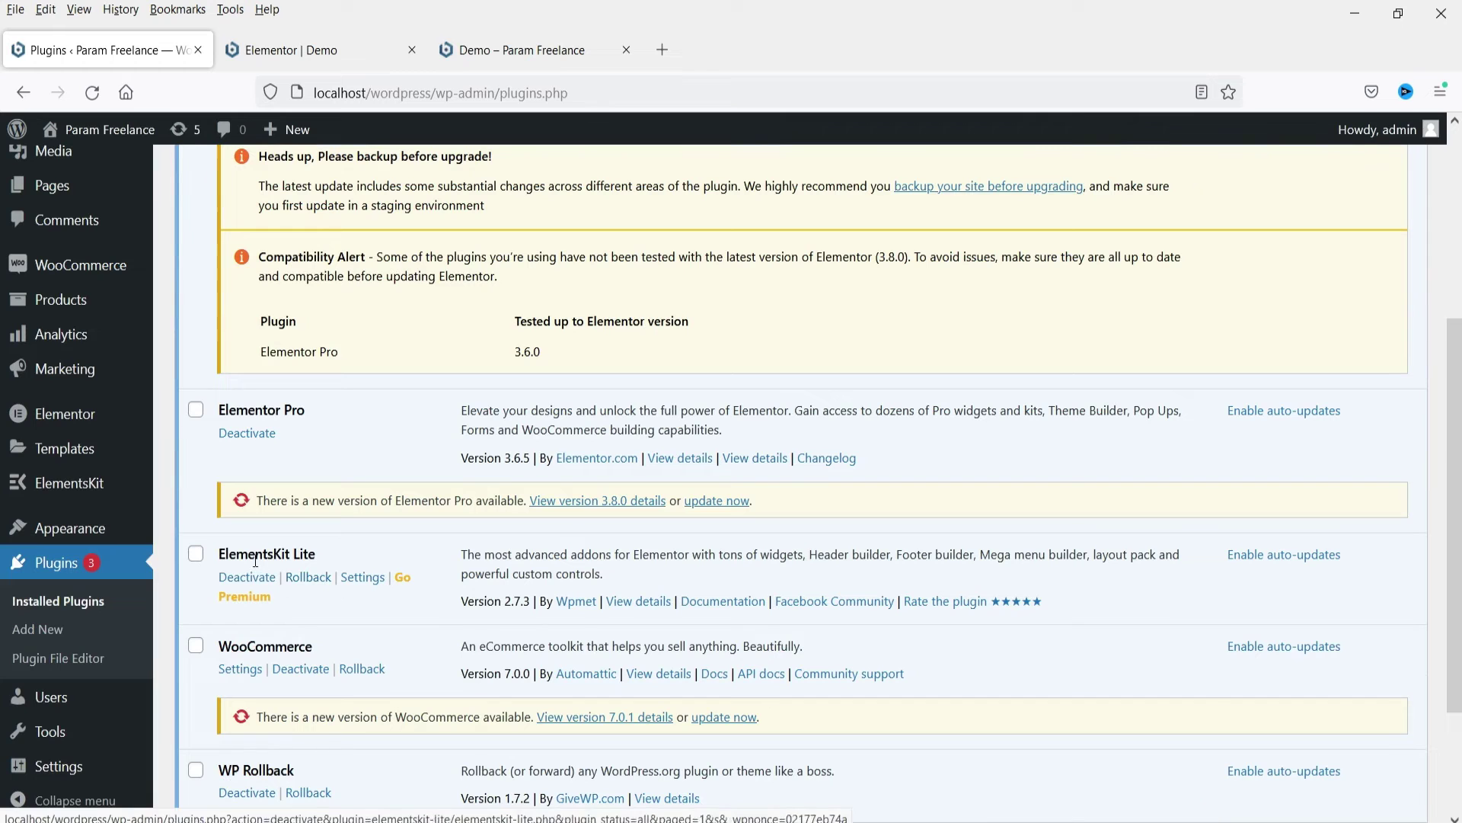
scroll(648, 543, up, 4)
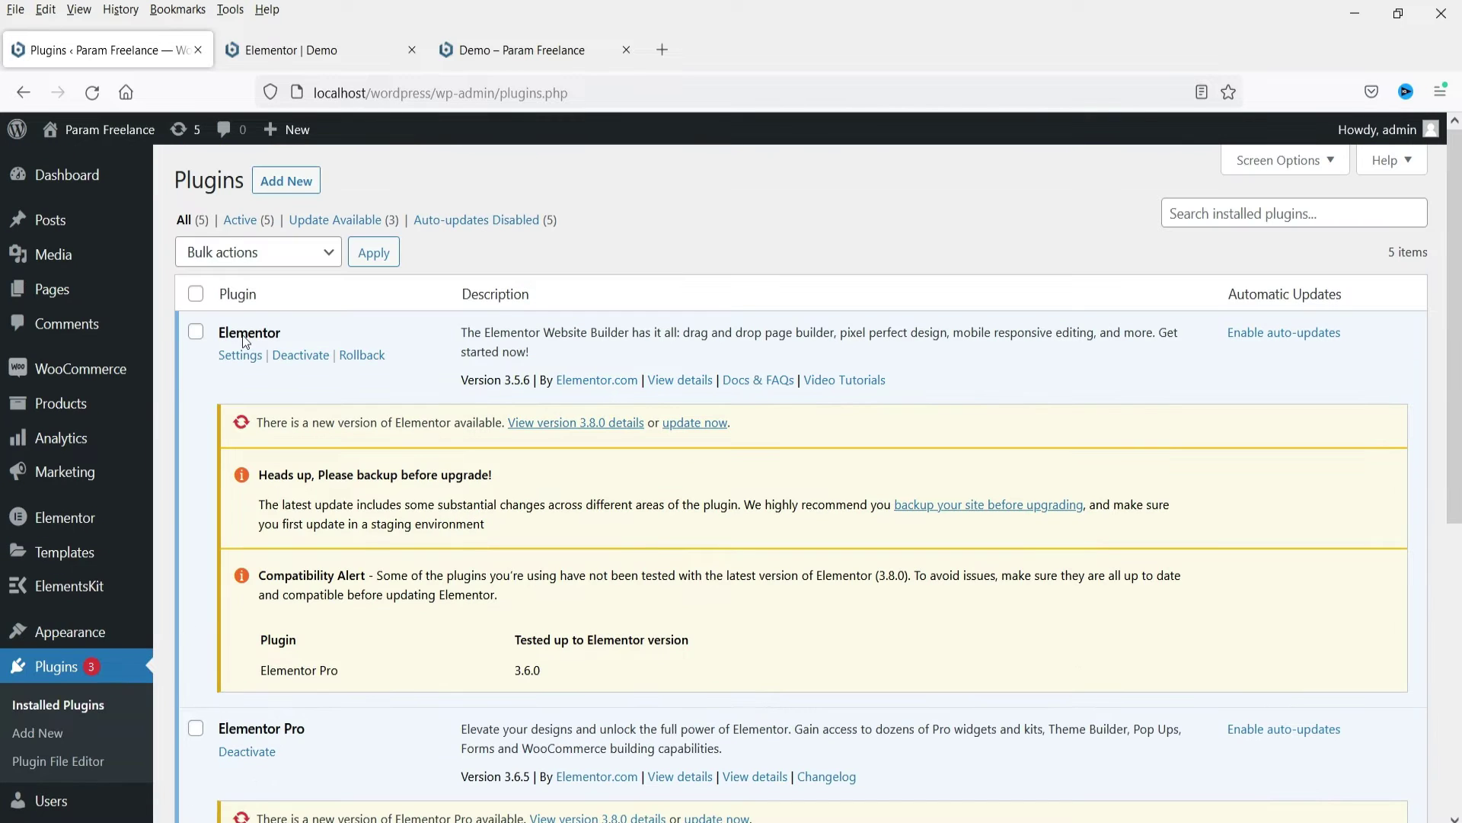
Search the plugins available for installation for "elementskit lite".
click(293, 186)
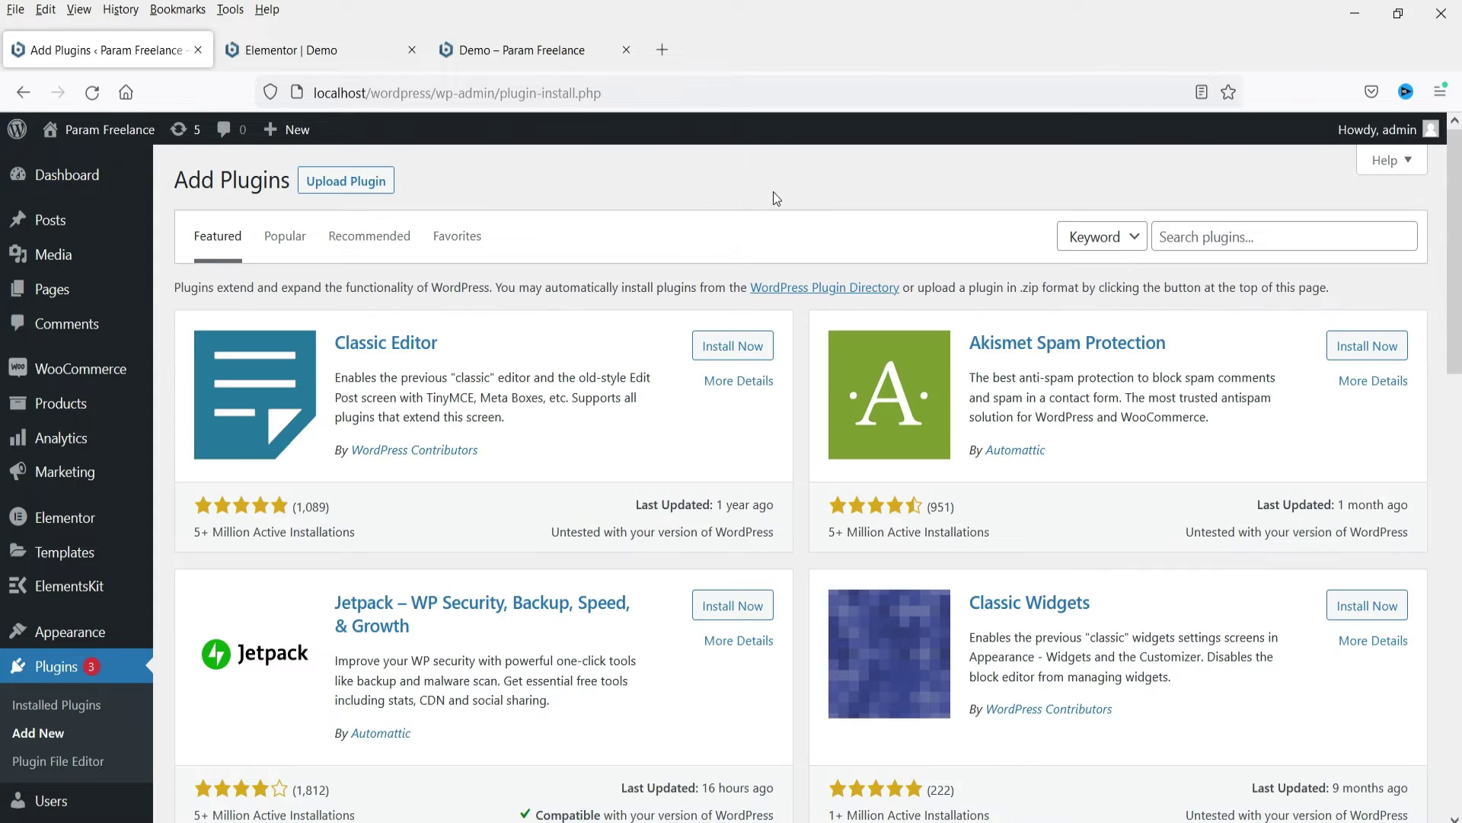
click(1221, 237)
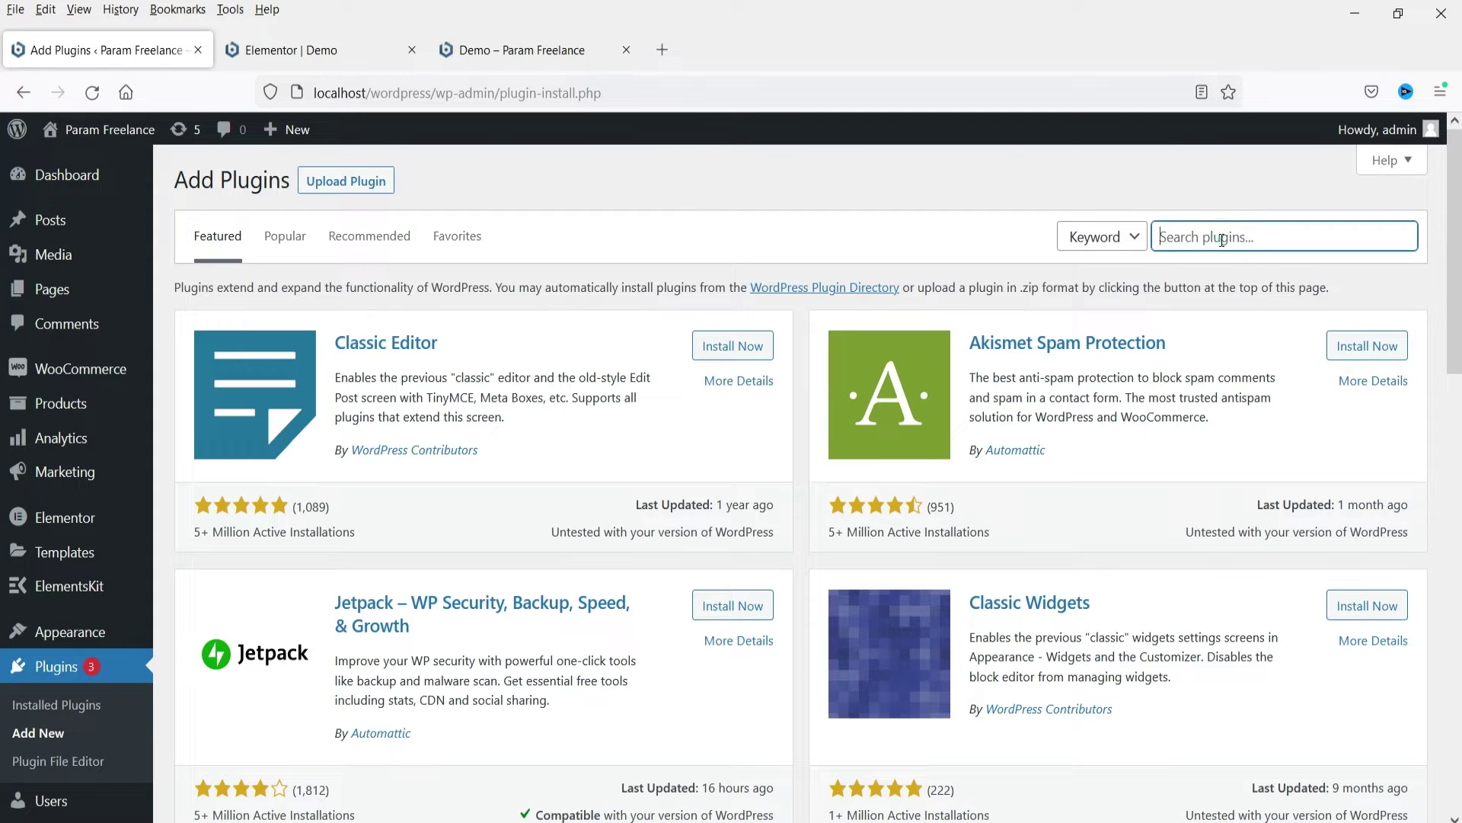
text(element)
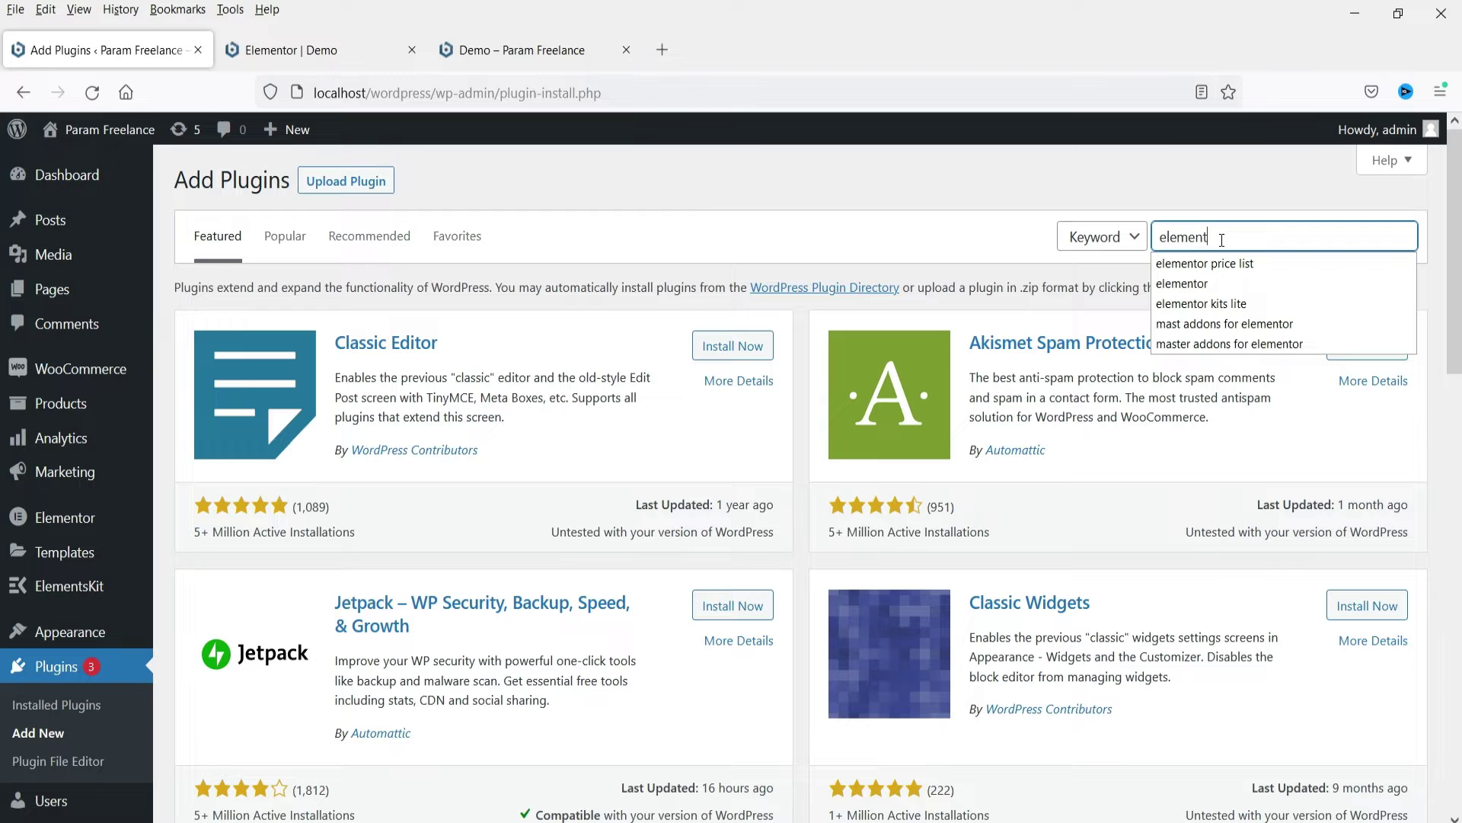
text(skit lite)
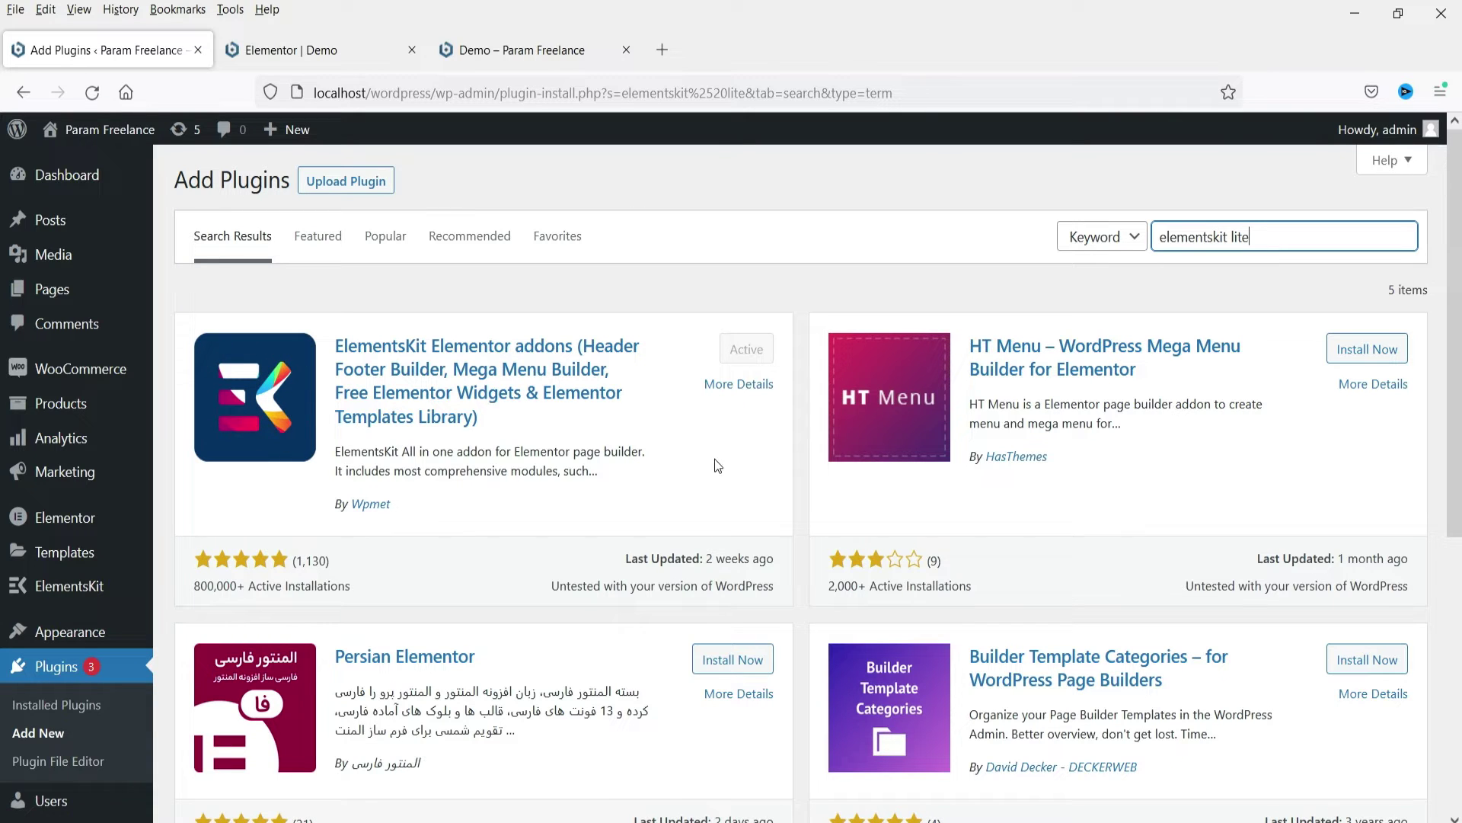
In the Elementor editor of the Demo page, add a single-column section below the existing YouTube/Facebook dual button.
click(276, 55)
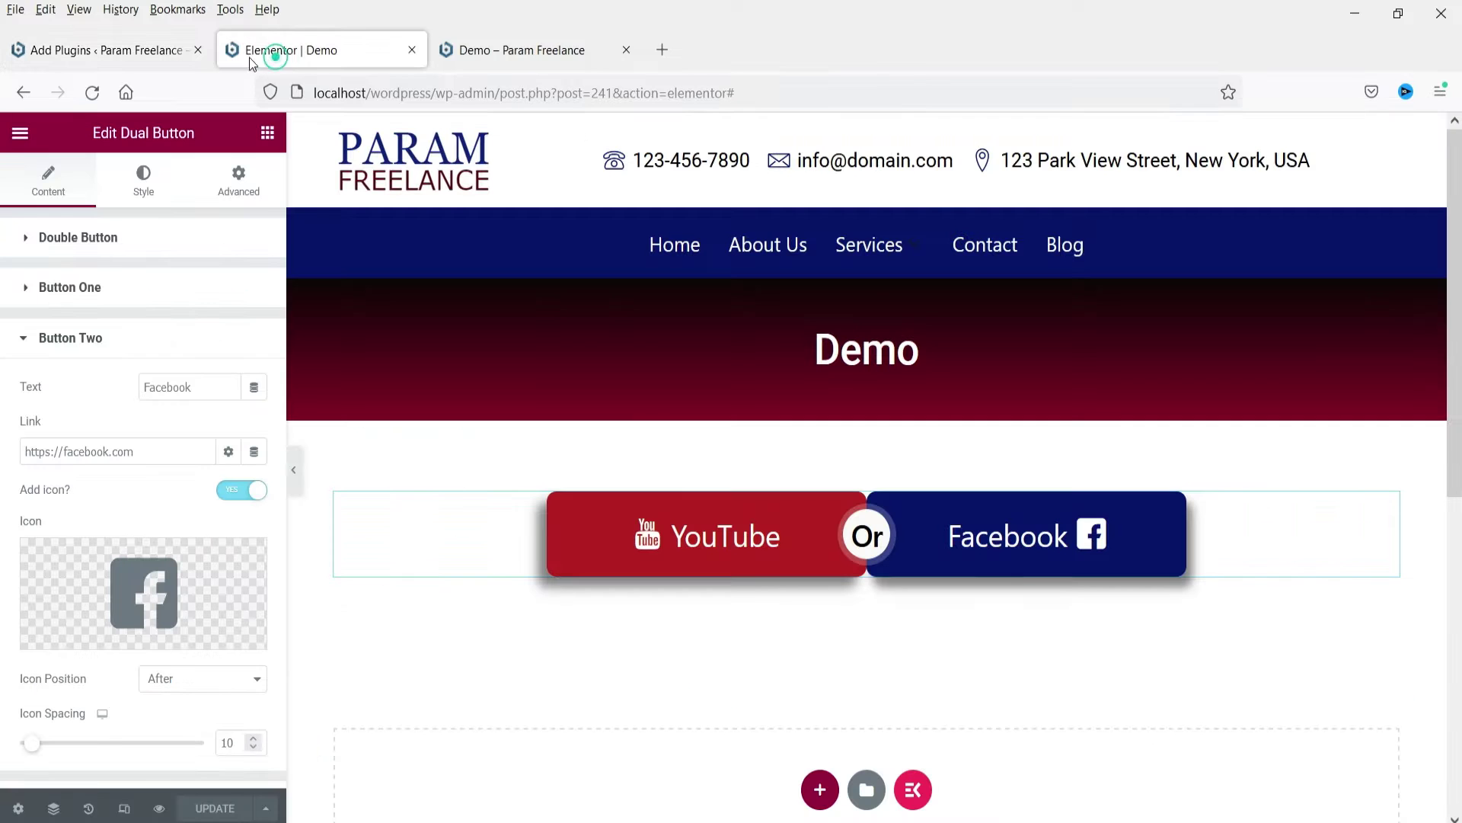
scroll(1333, 566, down, 3)
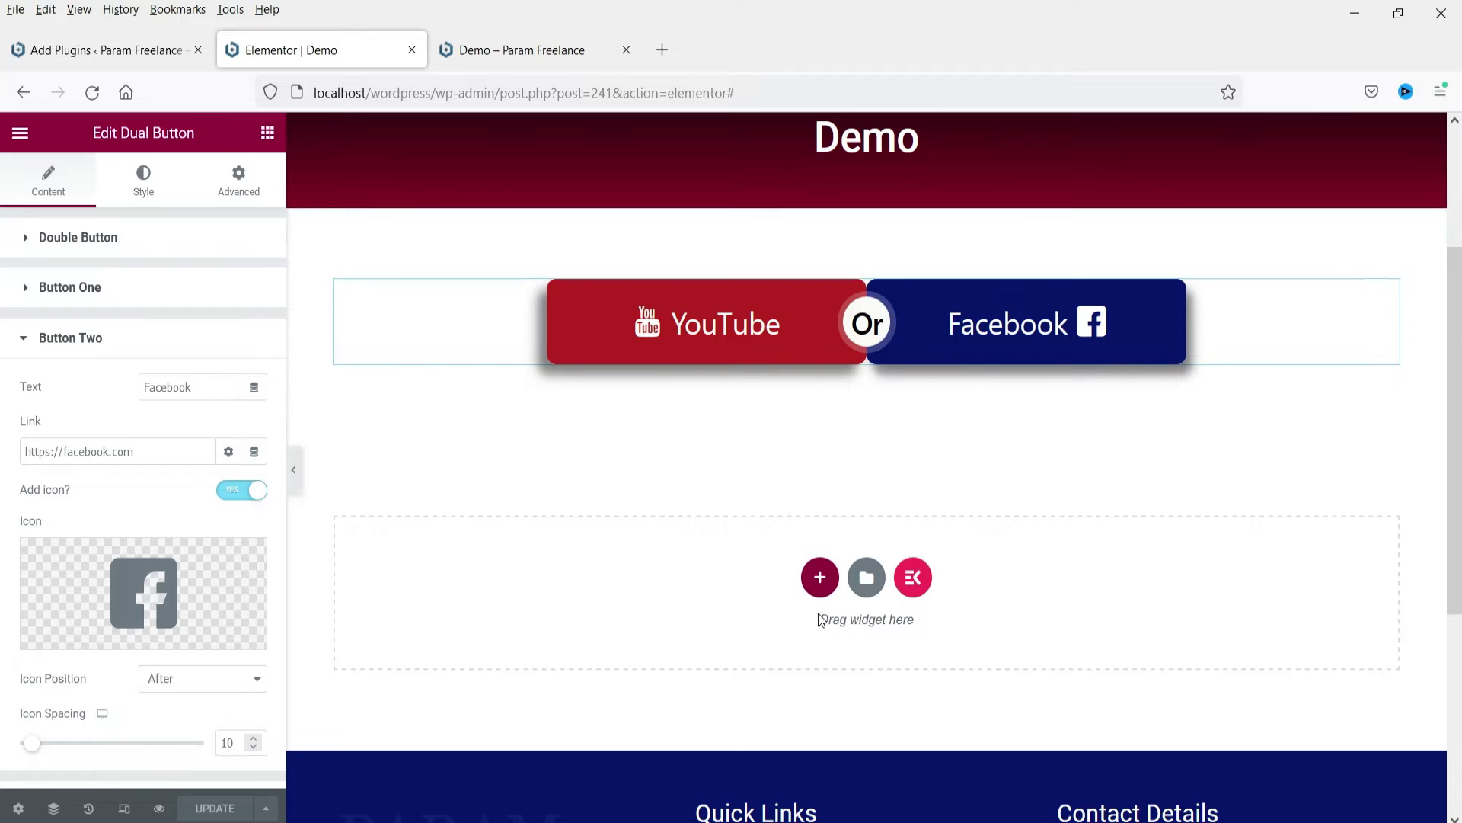
click(821, 577)
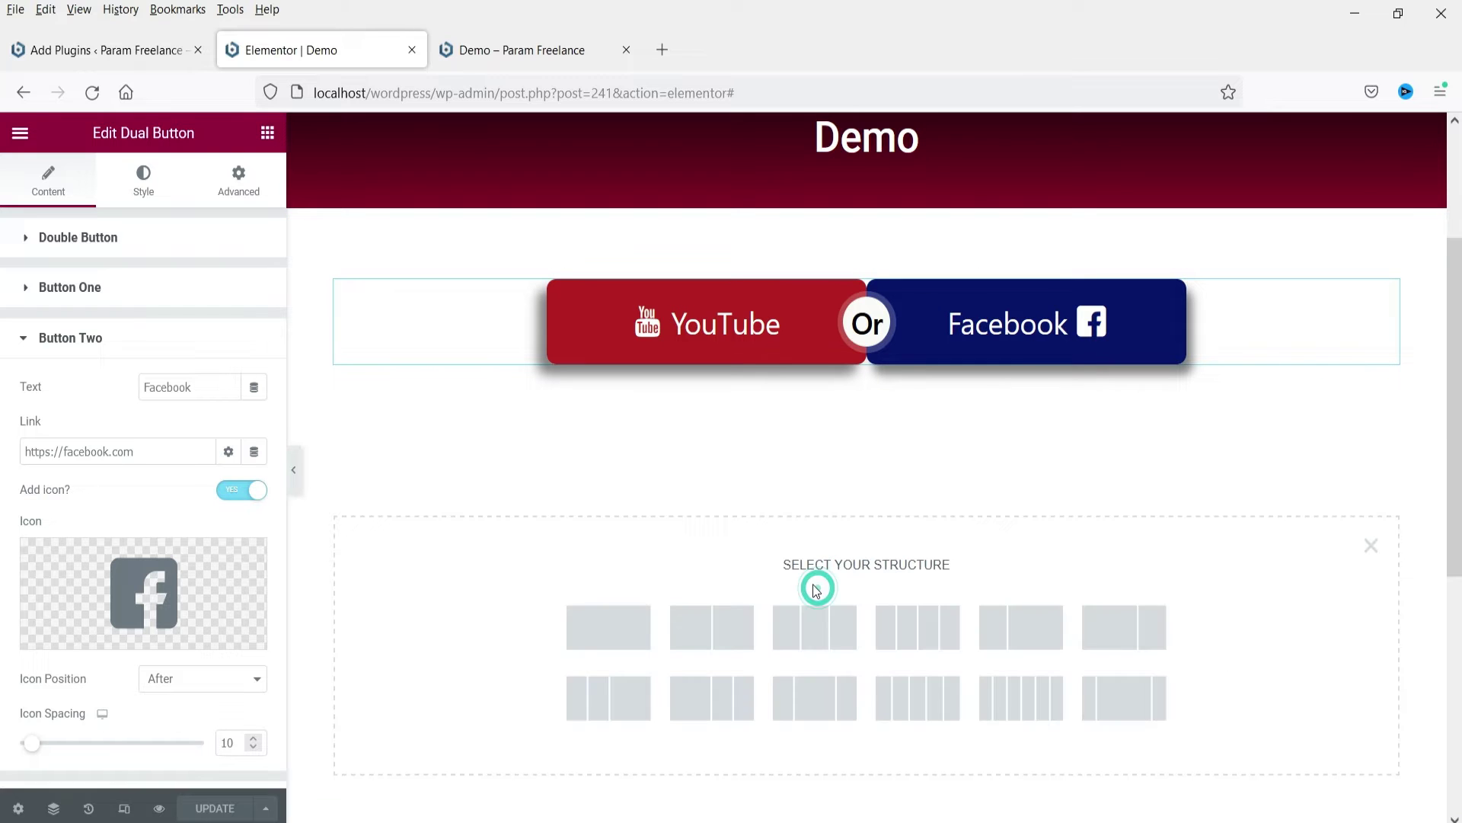
click(612, 624)
Unlink the new section's padding values and set its top and bottom padding to 60 px.
click(240, 181)
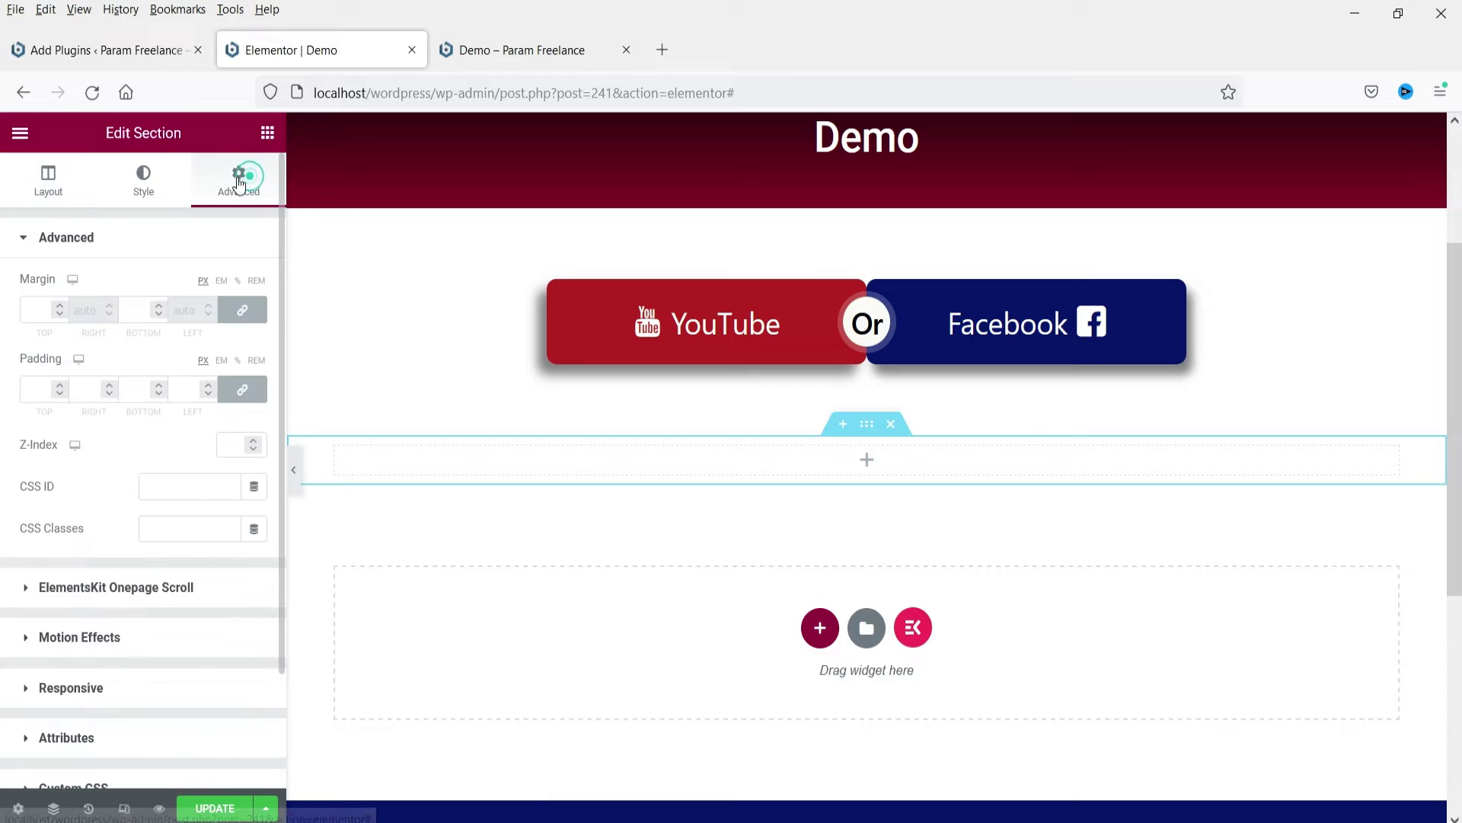
click(242, 389)
click(36, 390)
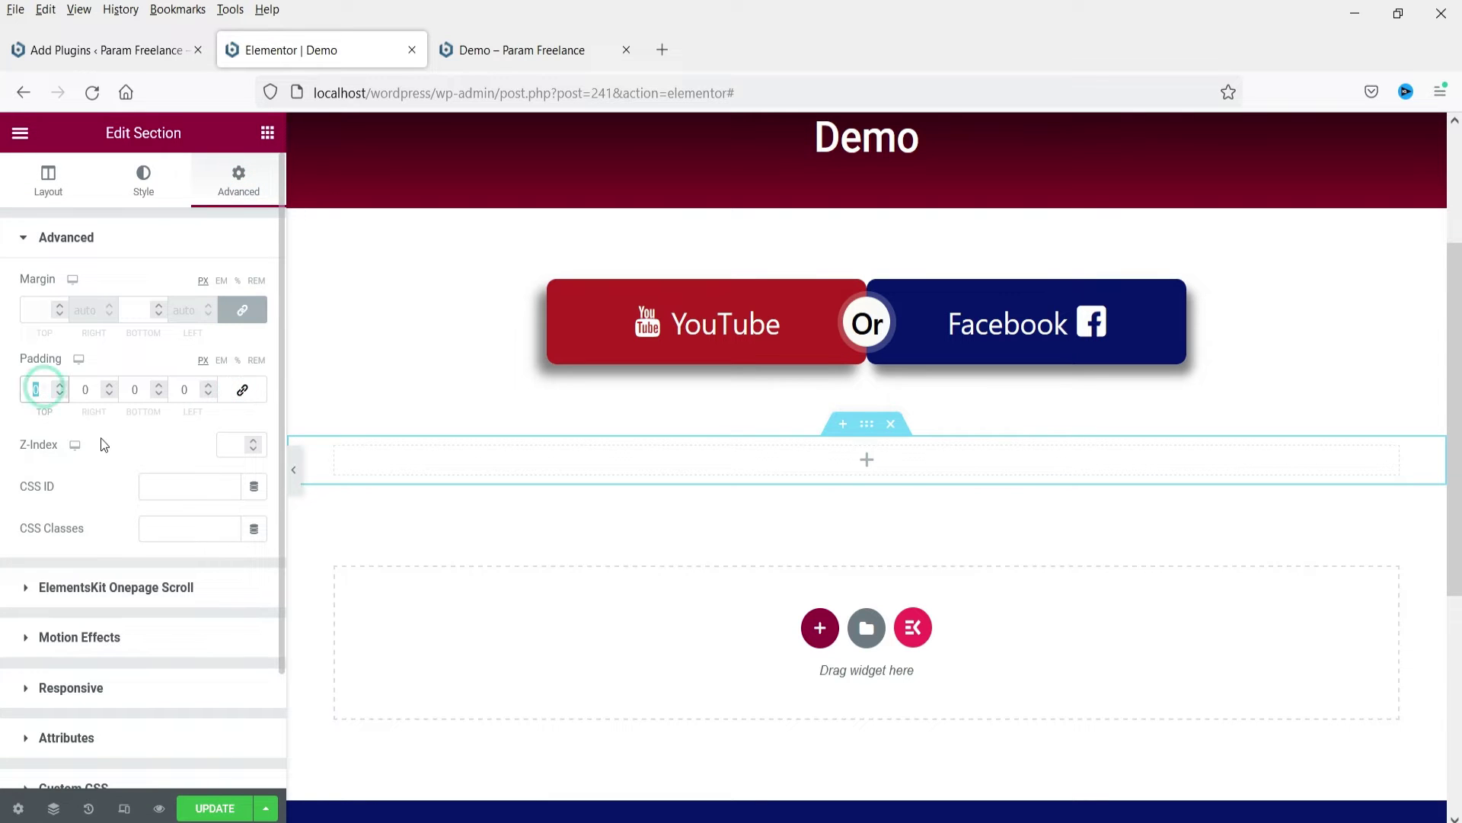
text(60)
click(144, 386)
text(60)
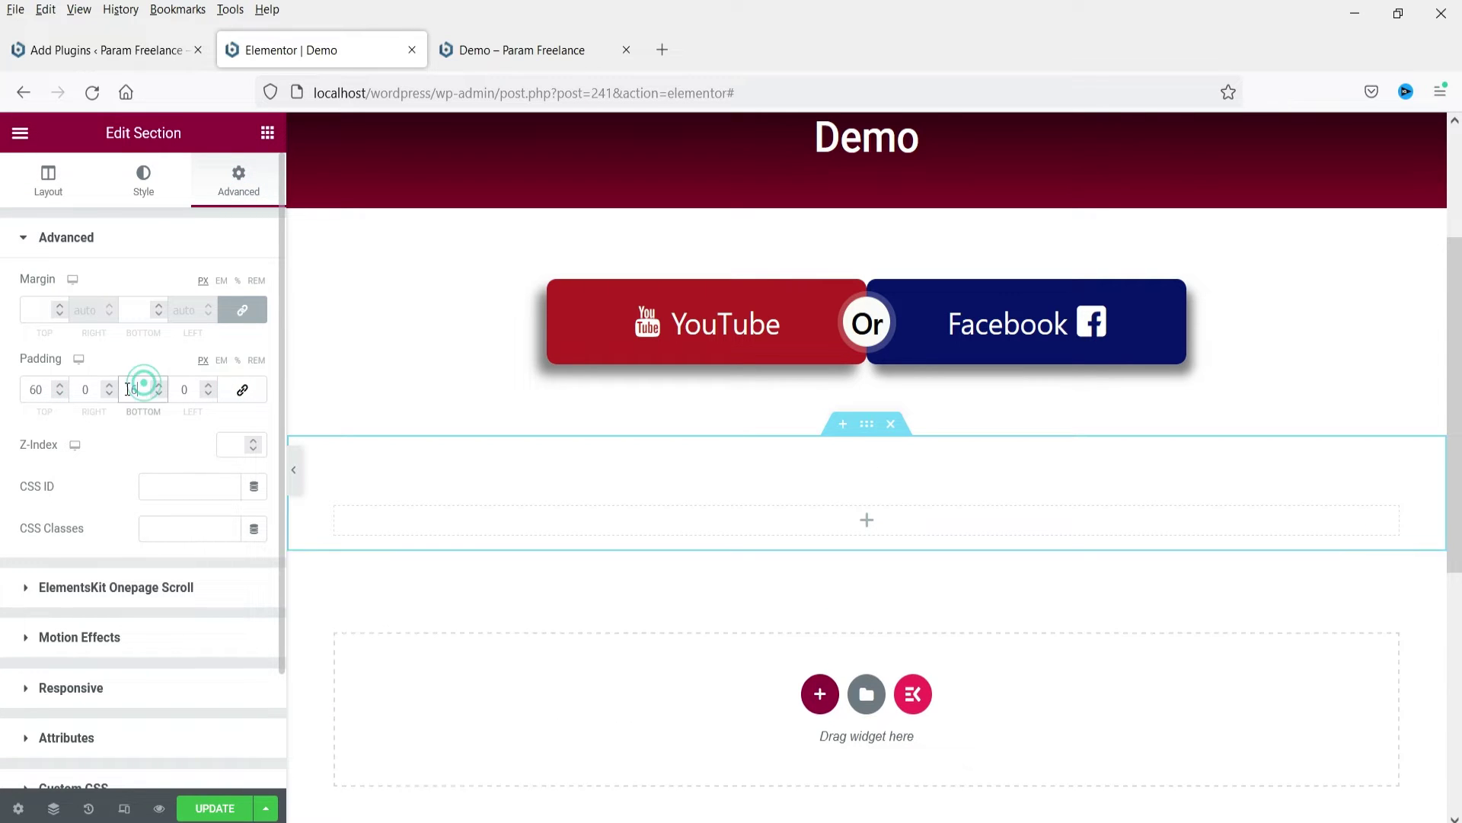
Find the ElementsKit Dual Button widget and place it in the new section's empty column.
click(660, 510)
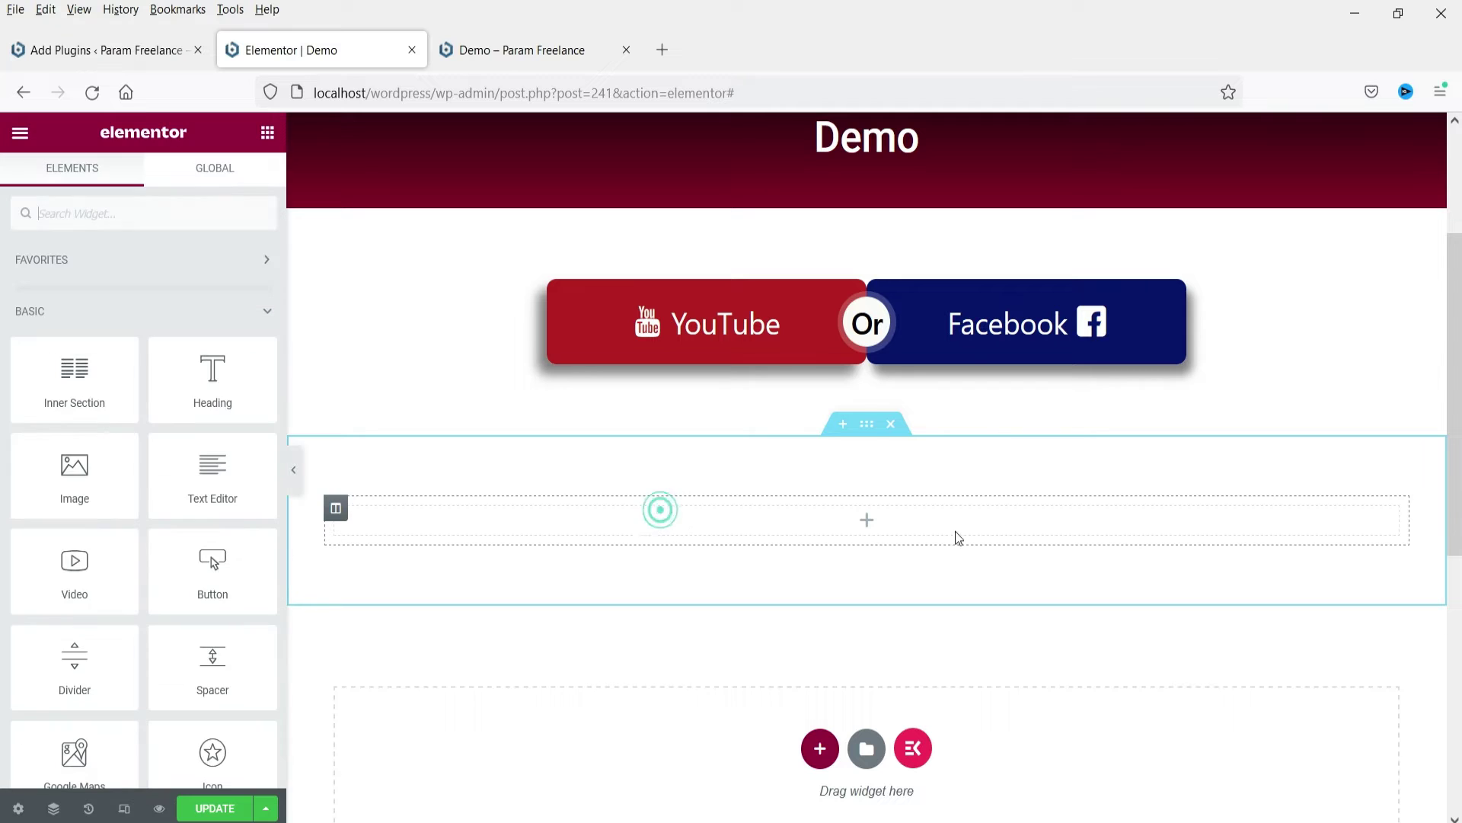
click(824, 529)
click(86, 214)
text(button)
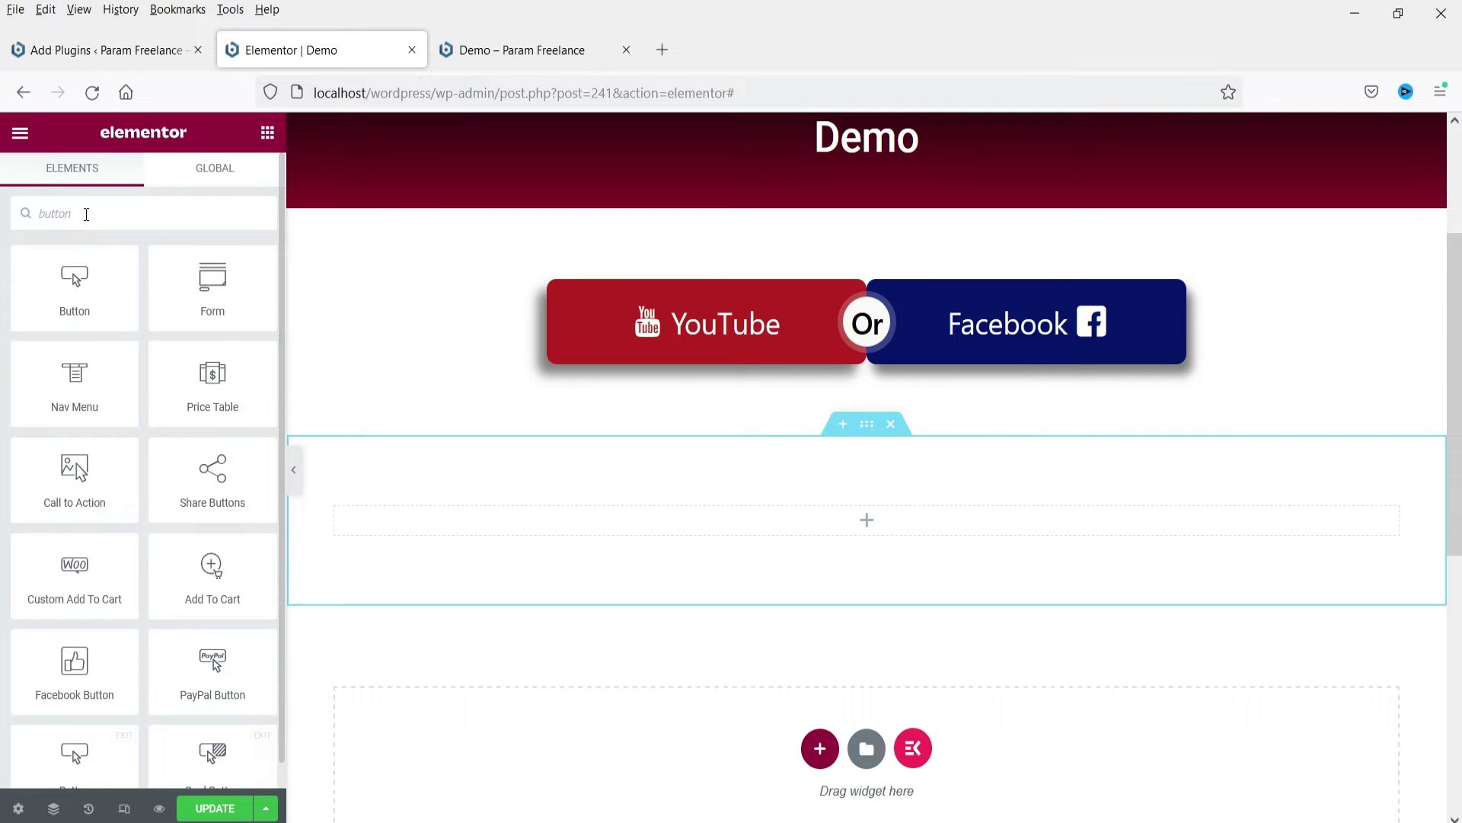
scroll(154, 362, down, 1)
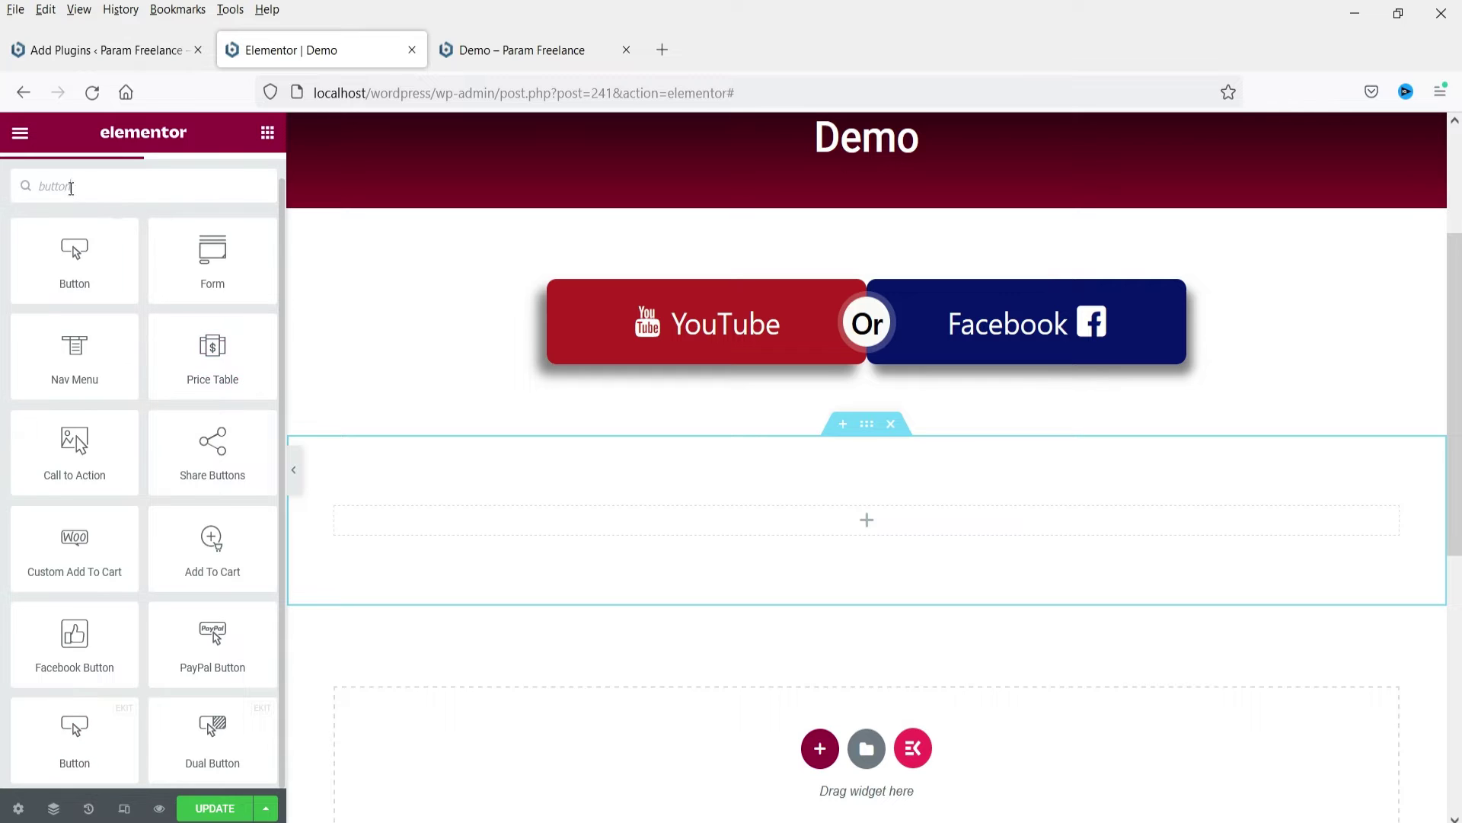
double_click(71, 187)
text(dual)
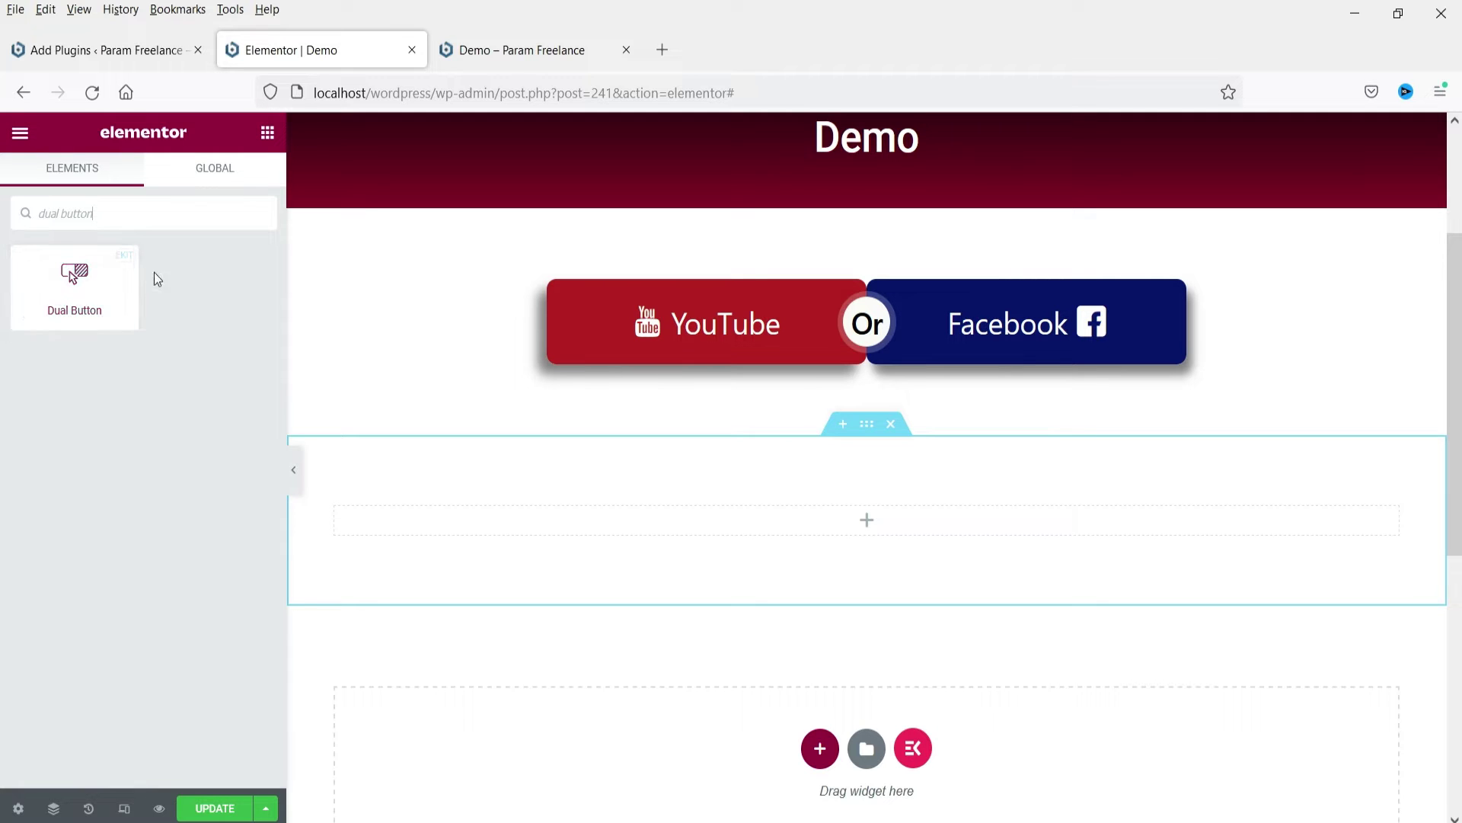
drag(64, 279, 731, 524)
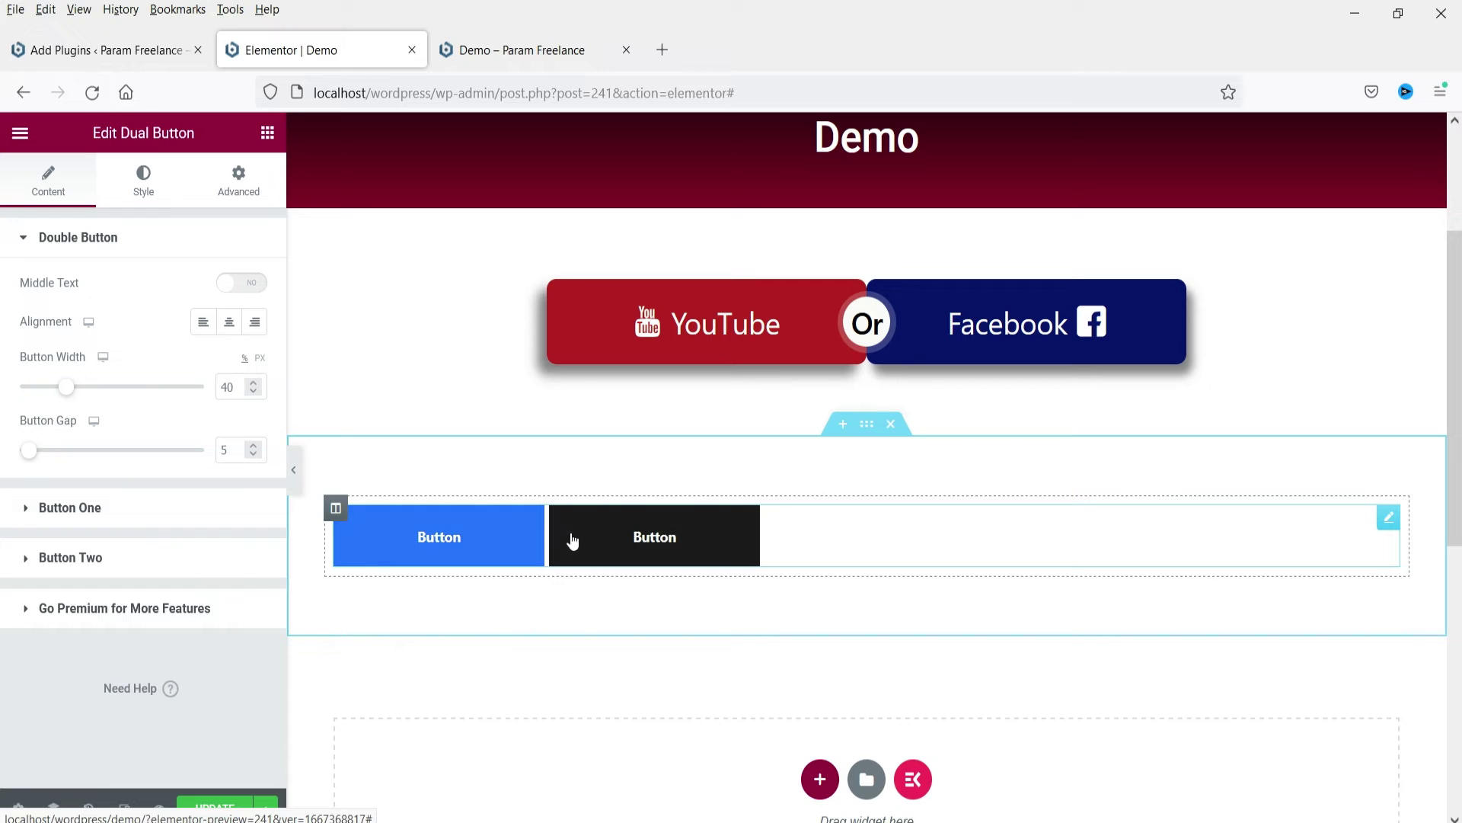
Configure the new dual button with centre alignment, middle text "OR" and a button width of 60%.
click(227, 325)
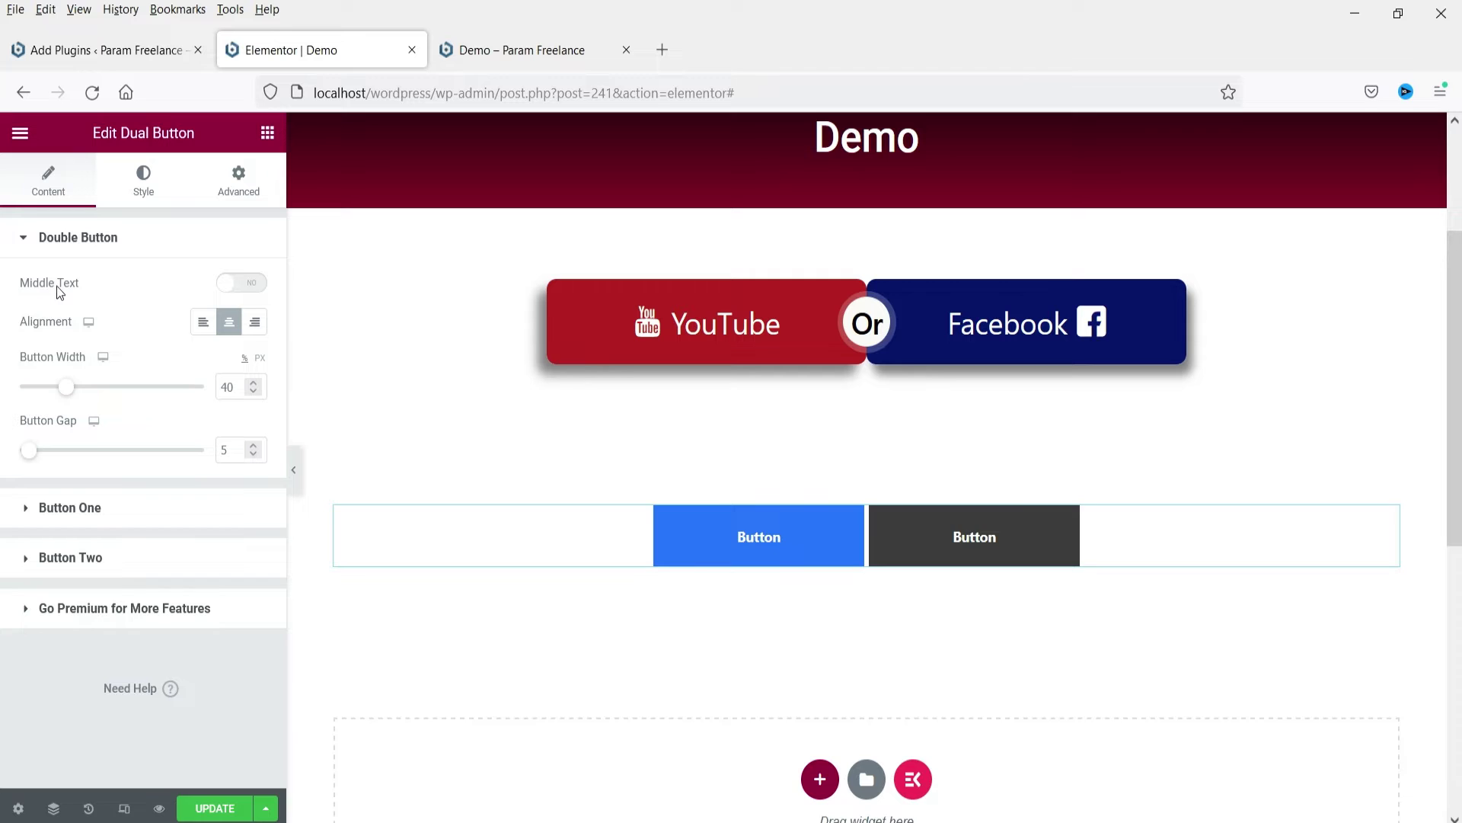
click(244, 287)
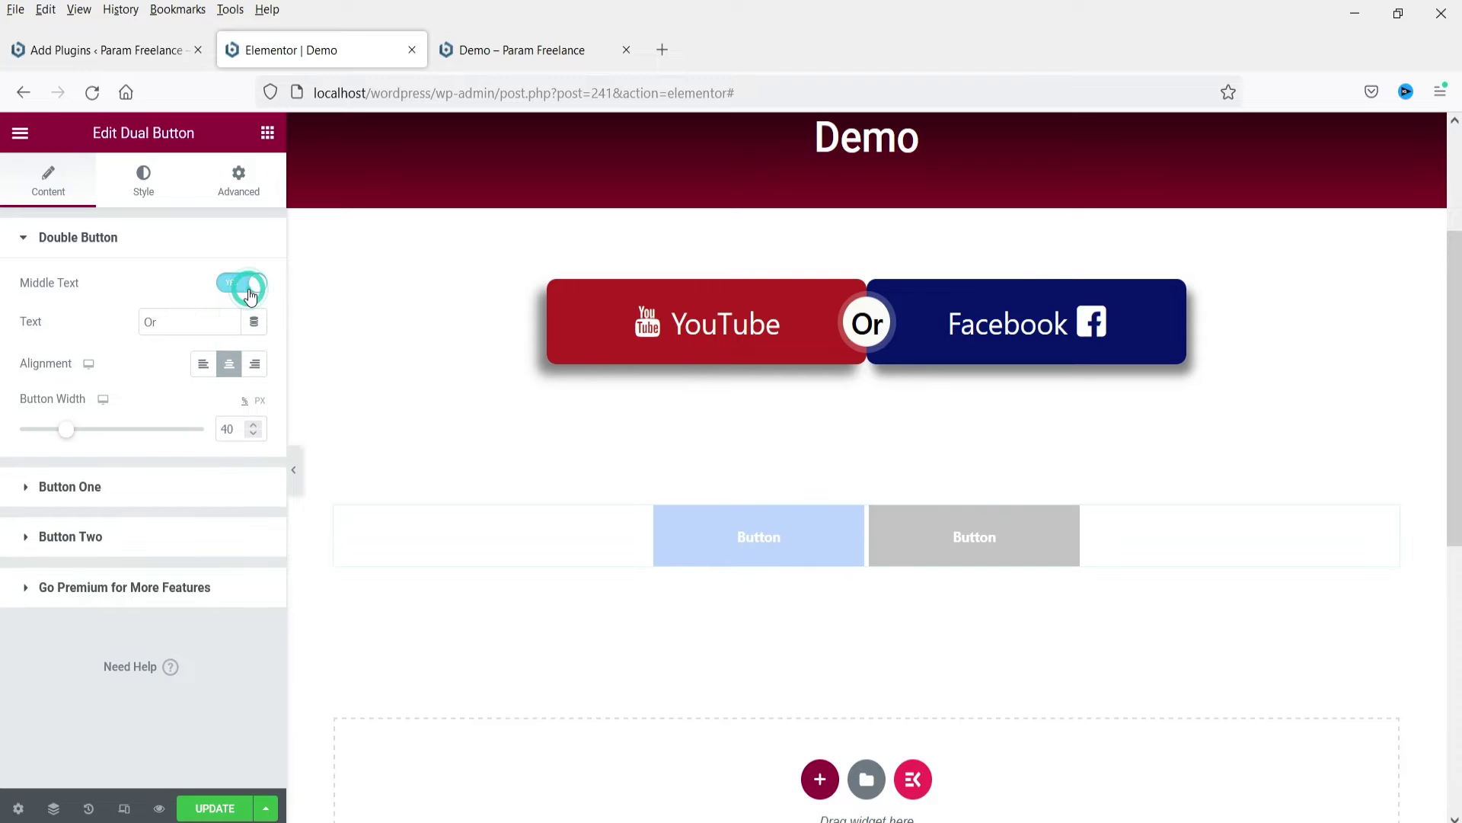
double_click(152, 322)
text(O)
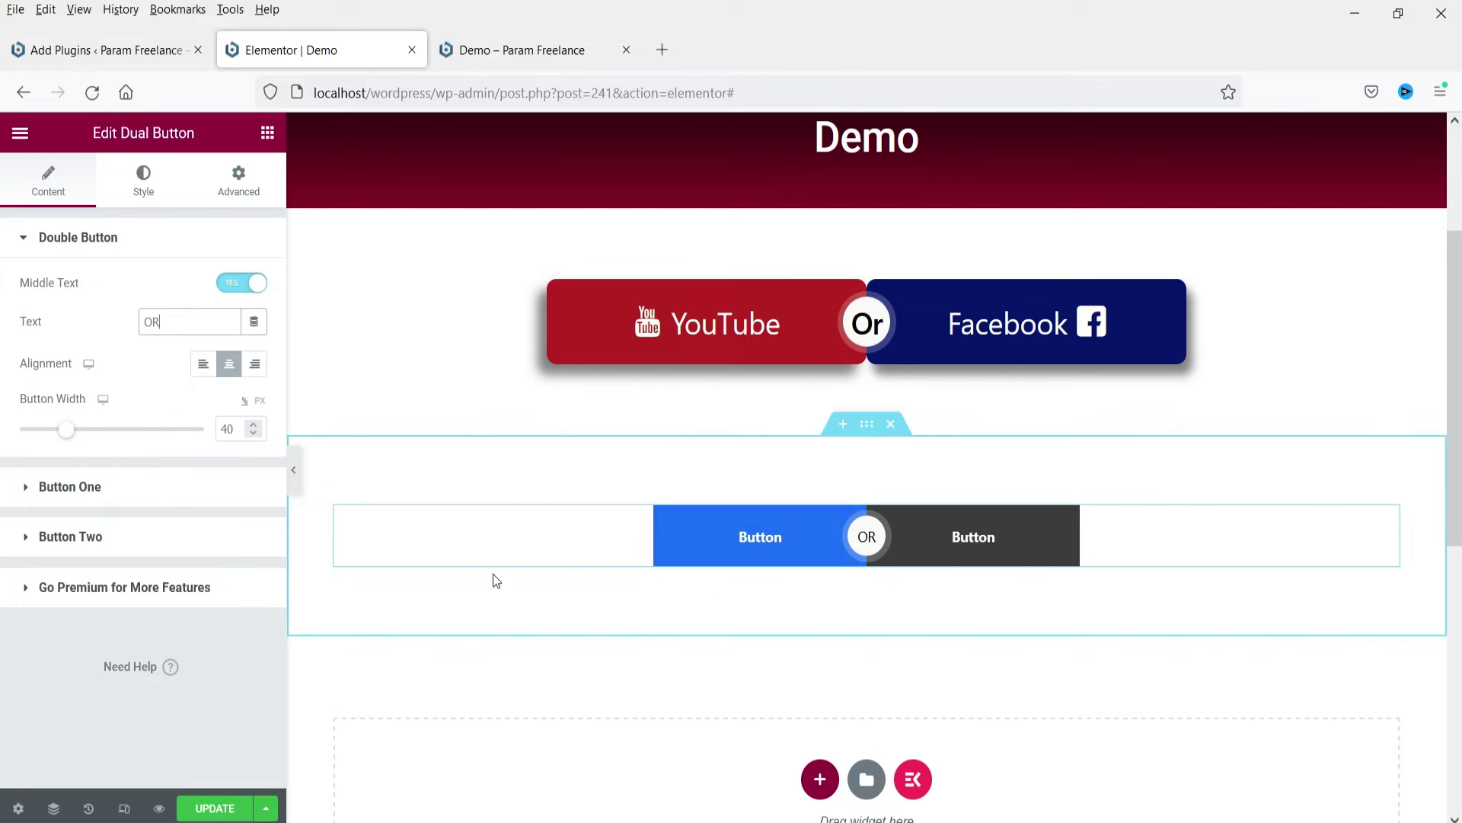
double_click(233, 425)
text(60)
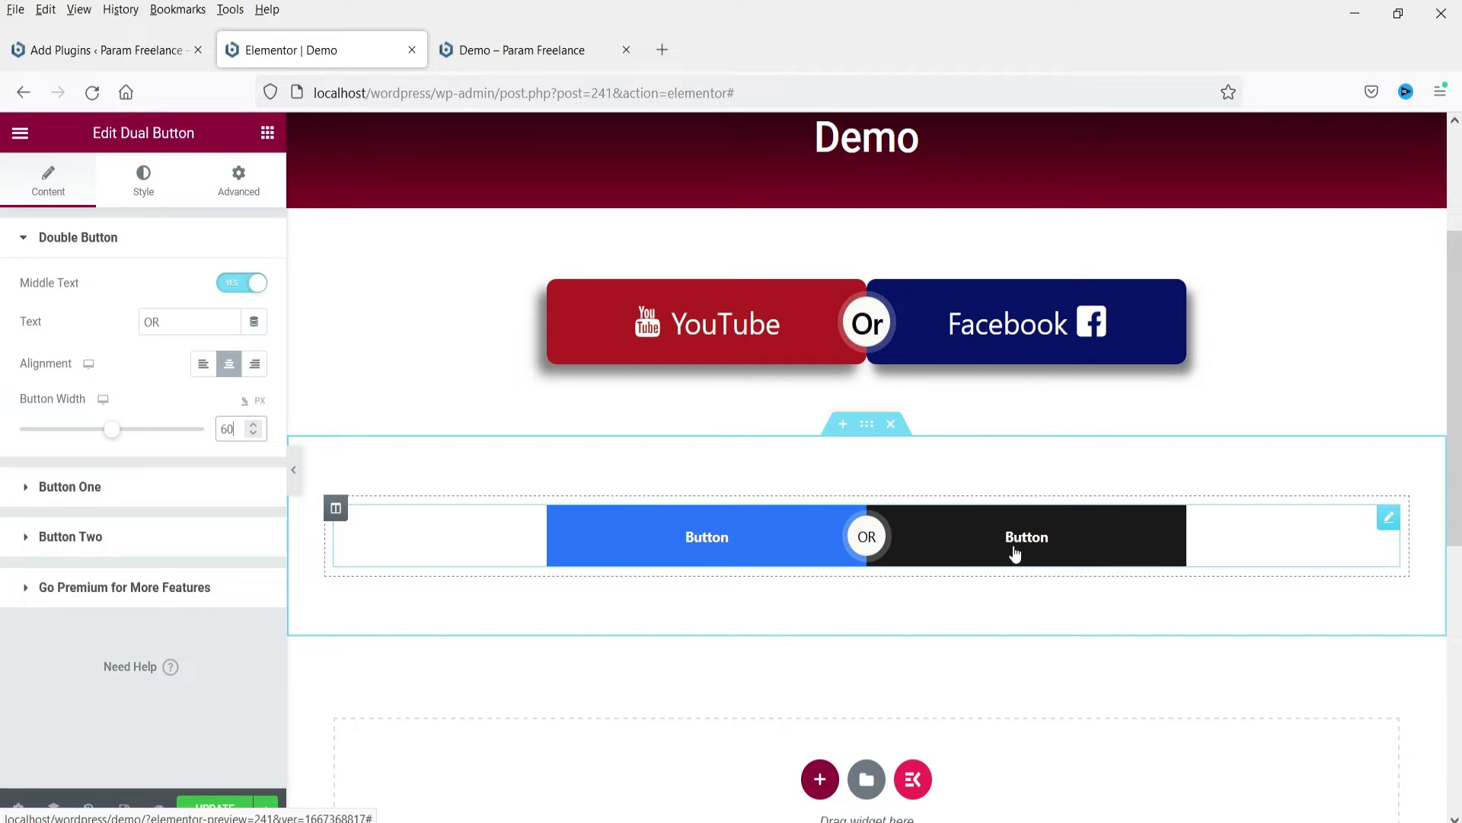
click(111, 488)
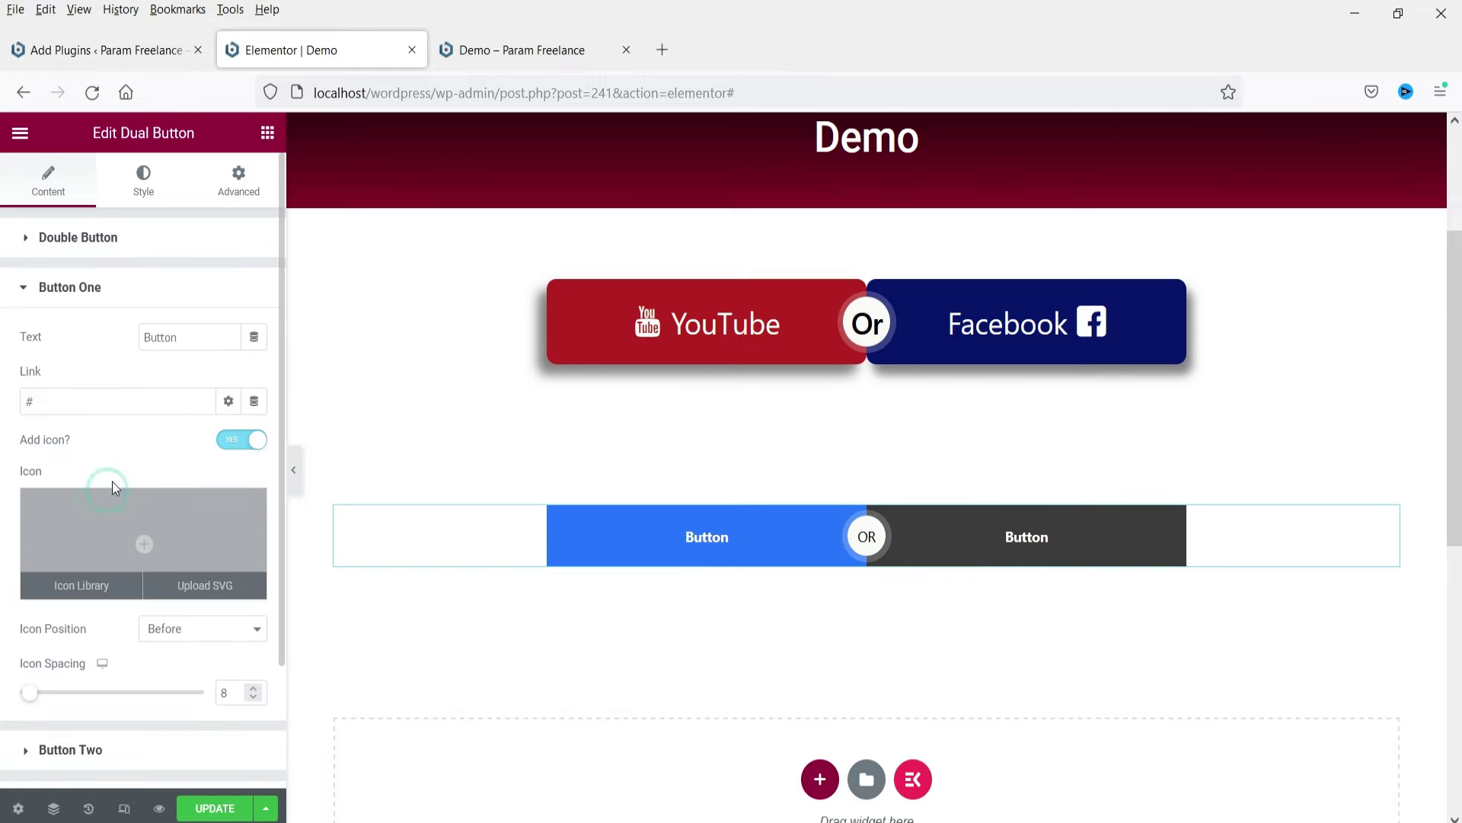
double_click(189, 337)
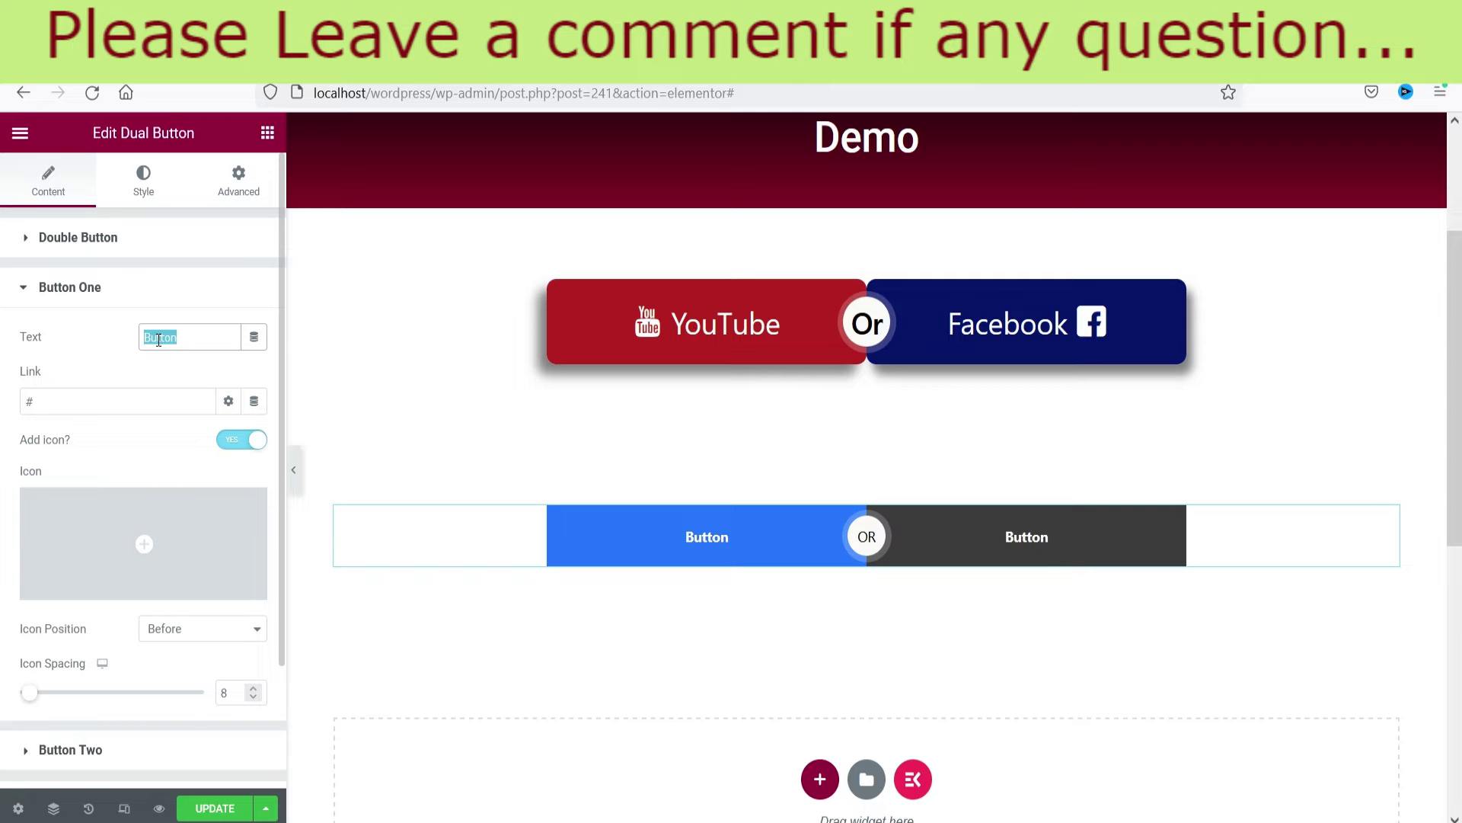
text(Yout)
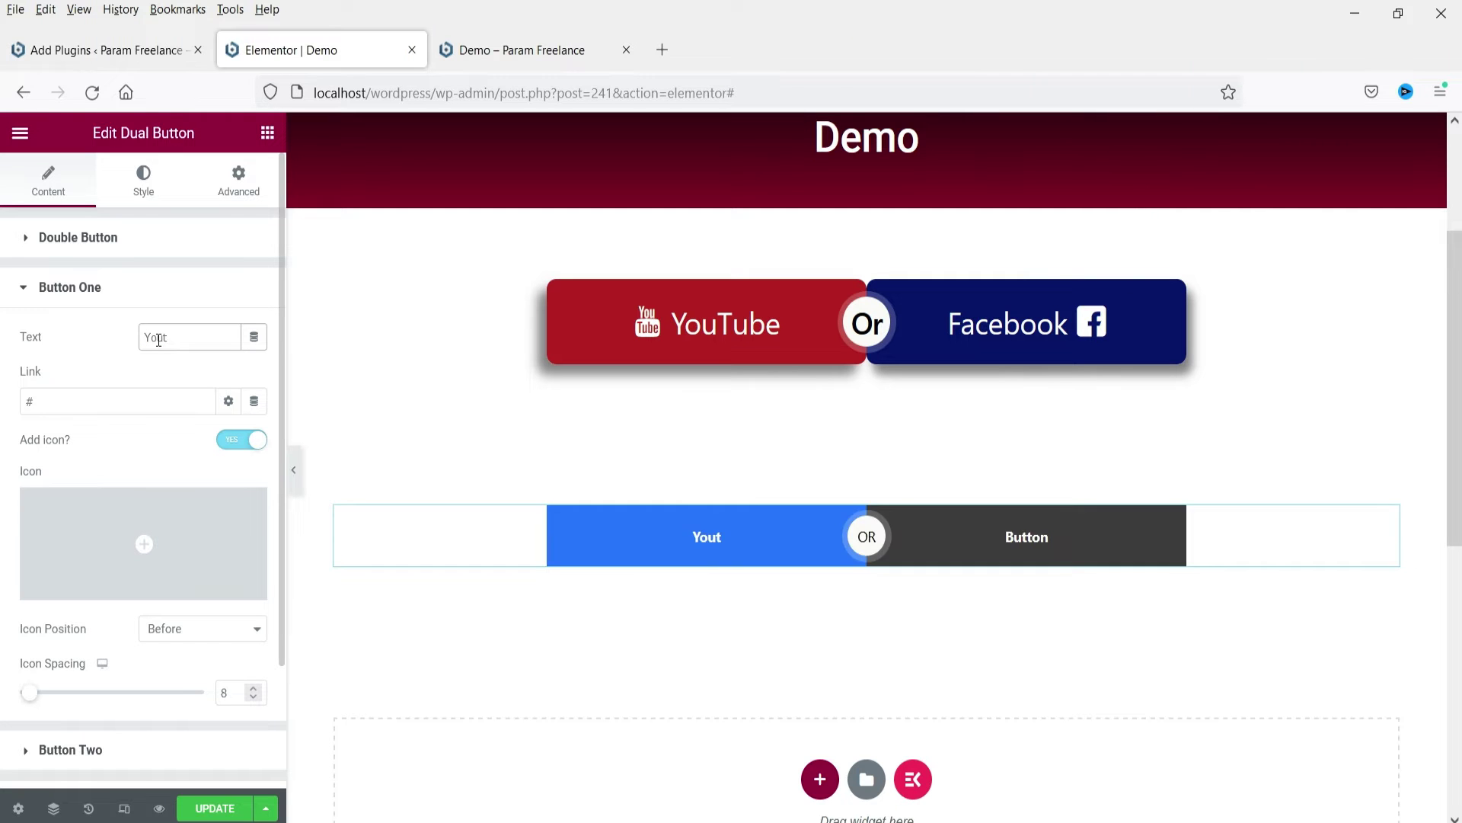
key(BackSpace)
text(Tube)
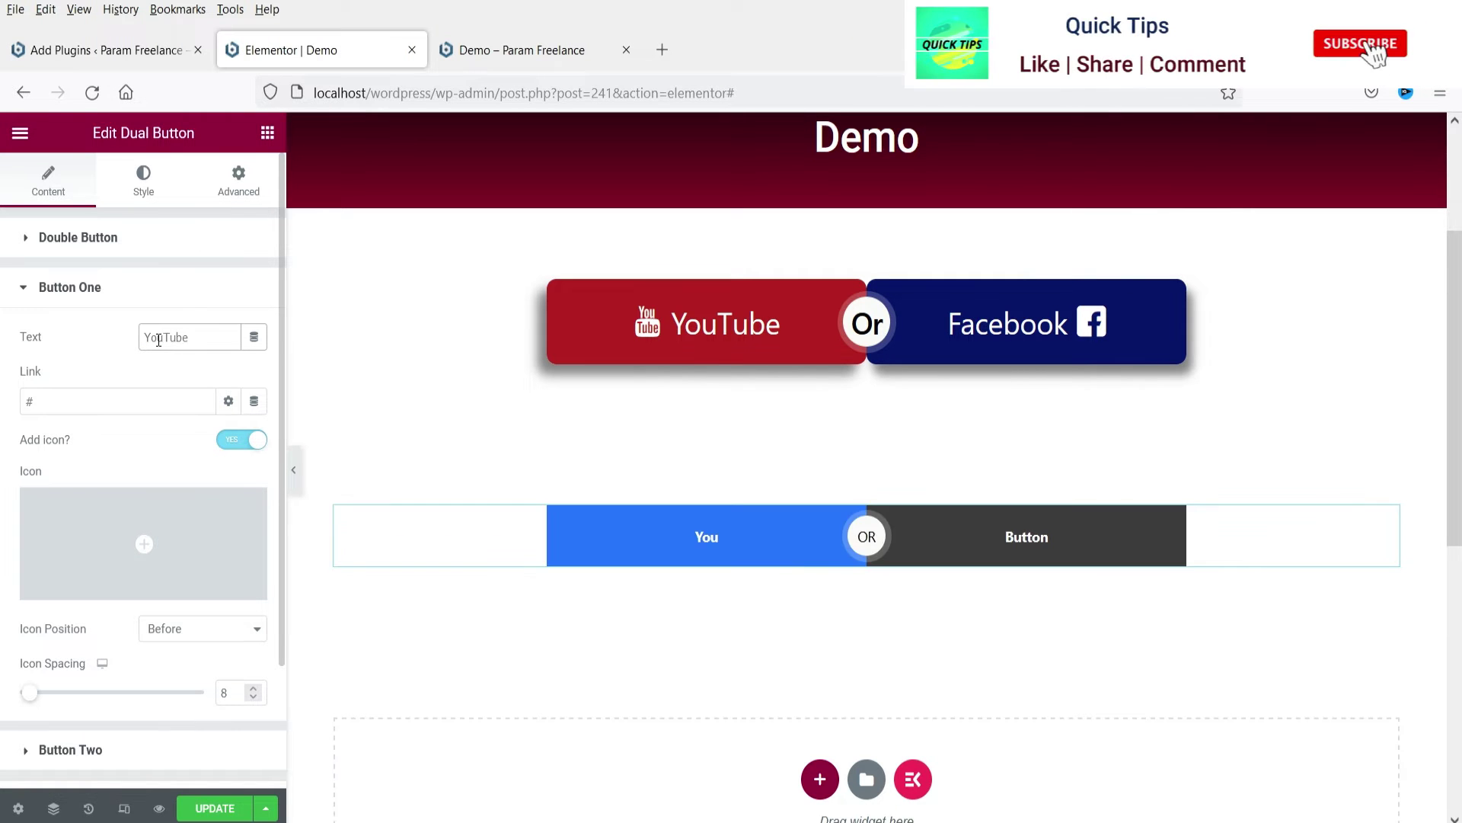
click(62, 404)
text(https)
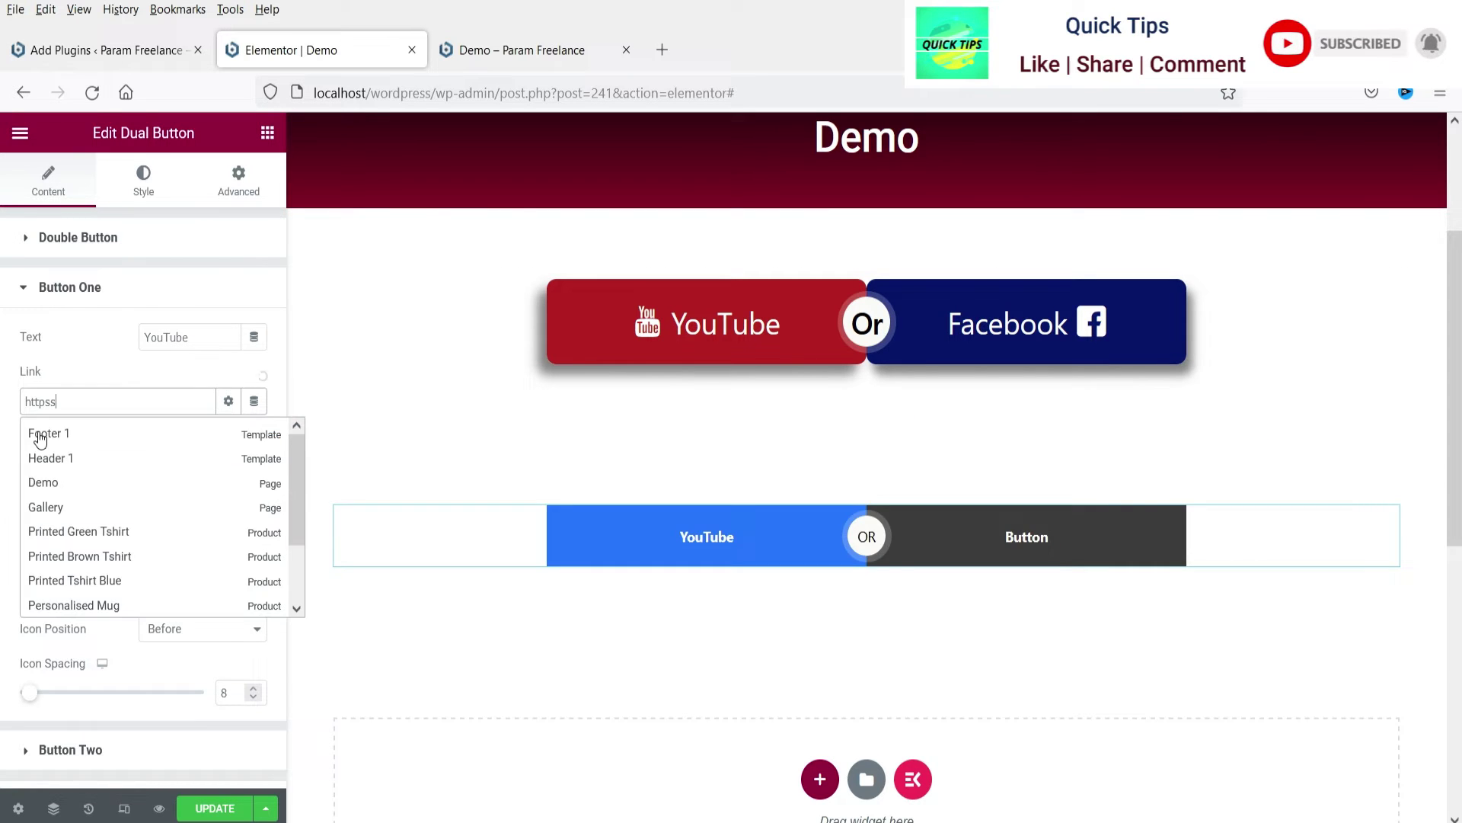
text(:/)
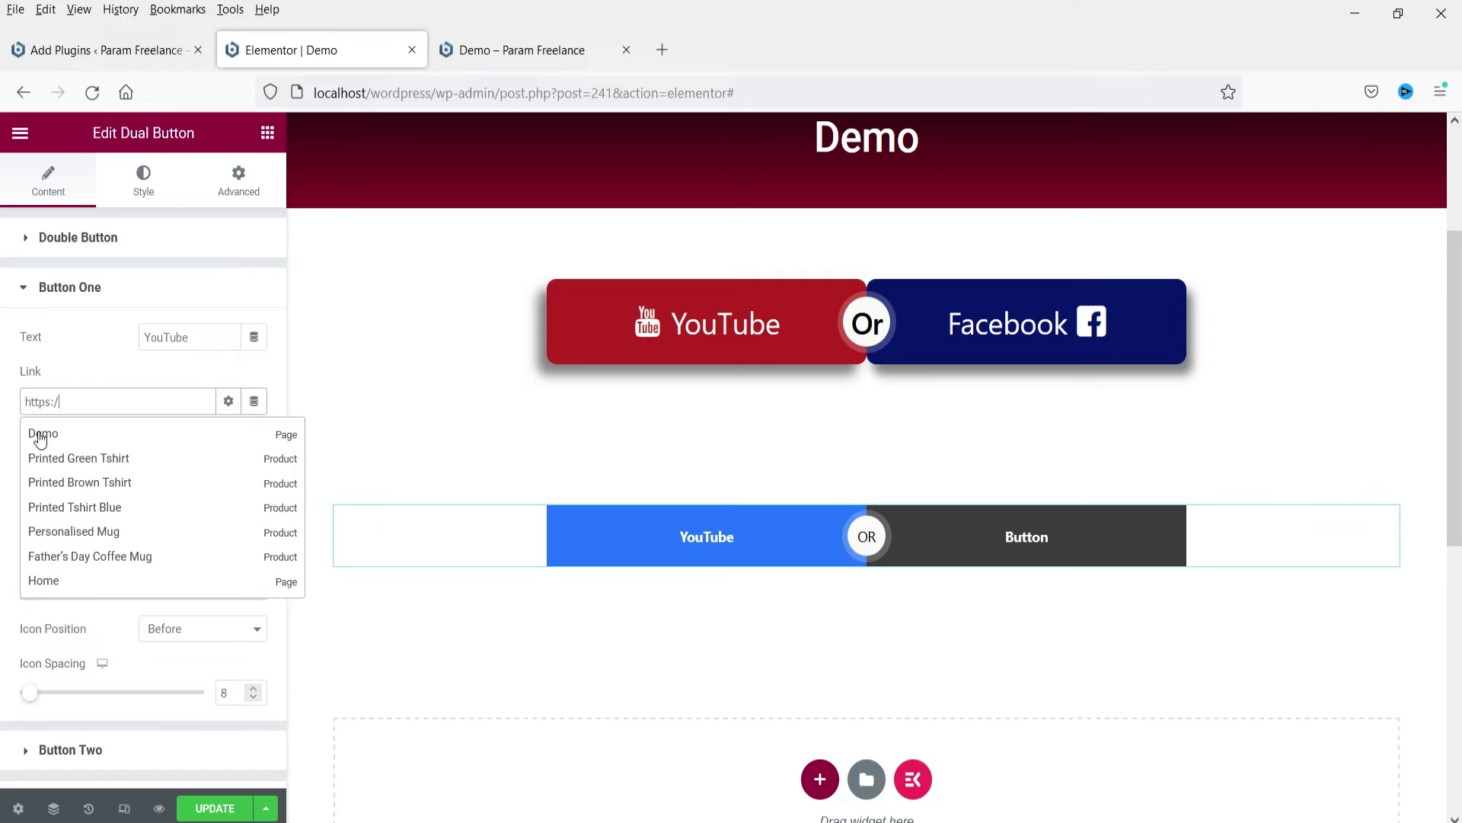
text(/youtube.com)
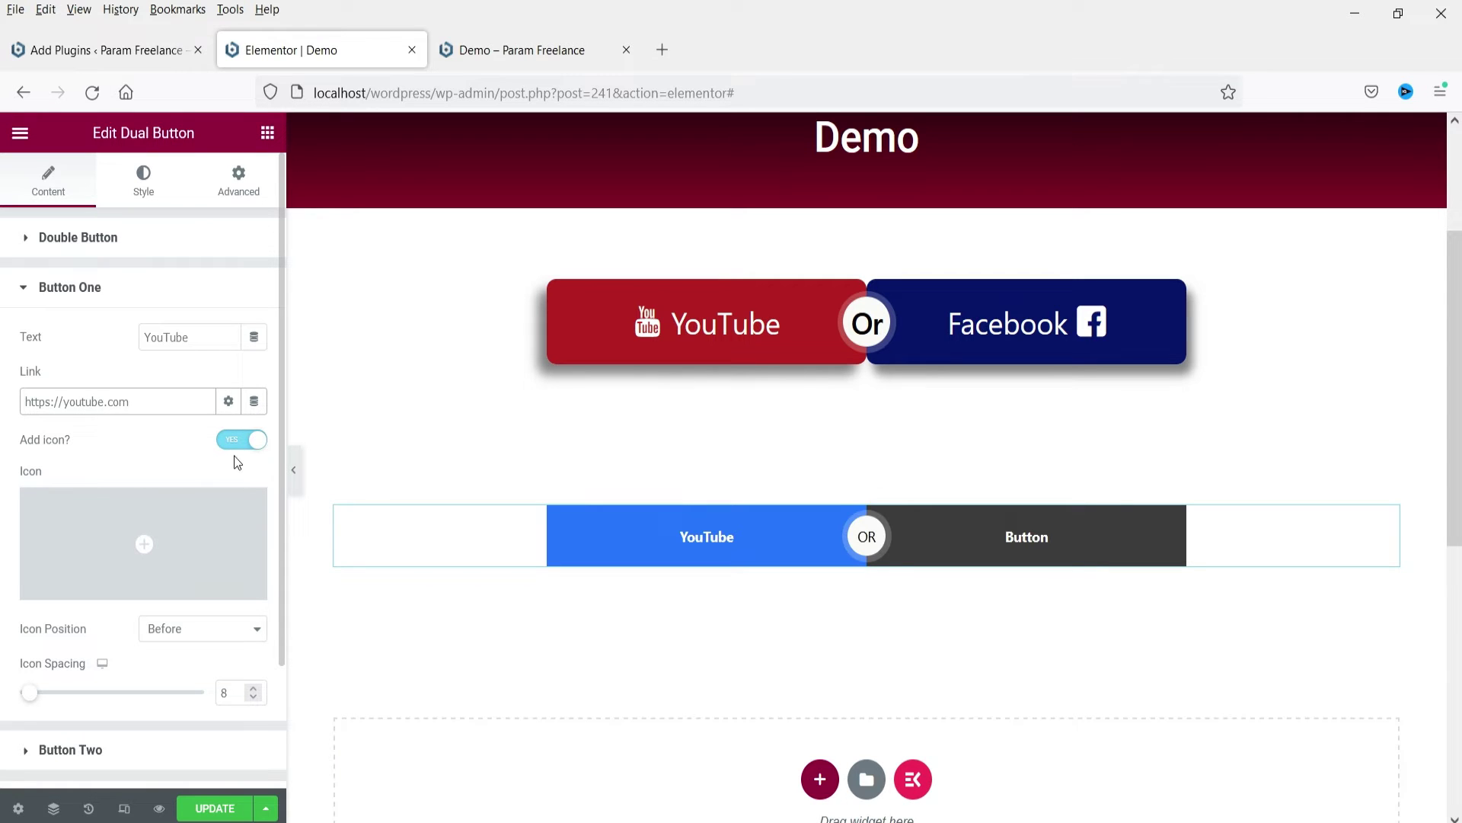
Search the icon library for "you" and insert the stacked "You Tube" logo as Button One's icon.
click(163, 540)
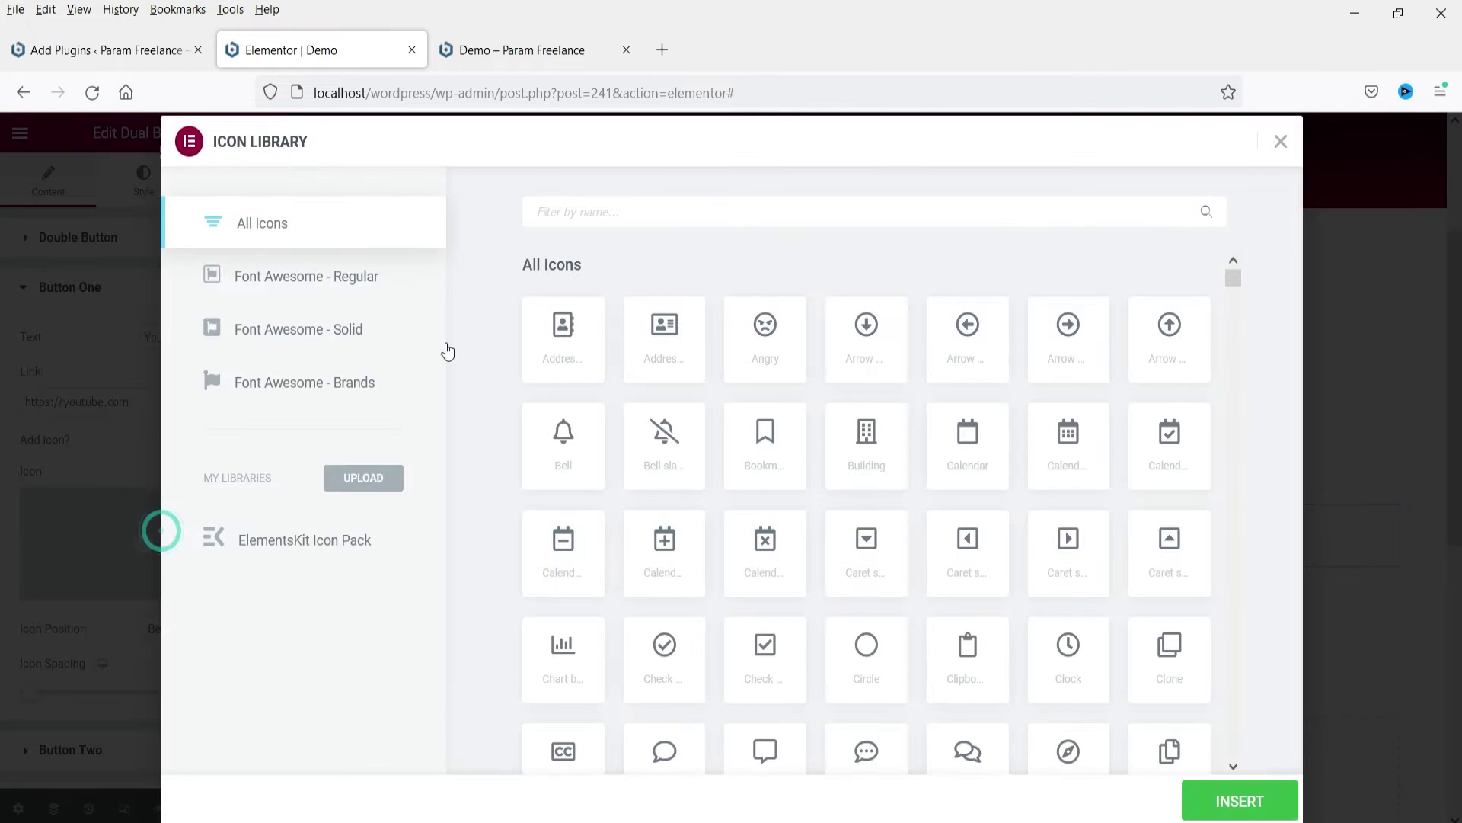
click(599, 220)
text(you)
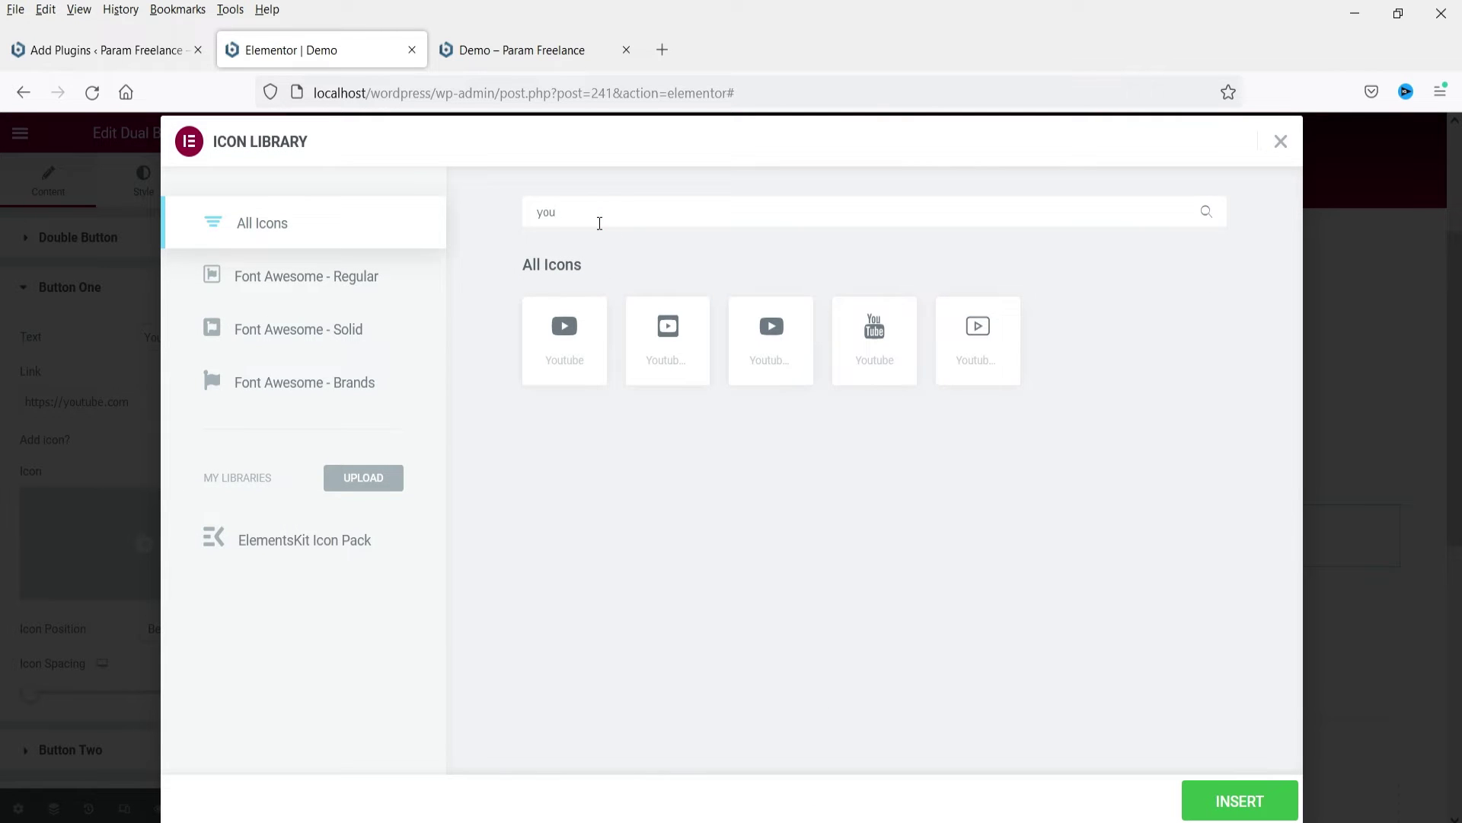
click(883, 355)
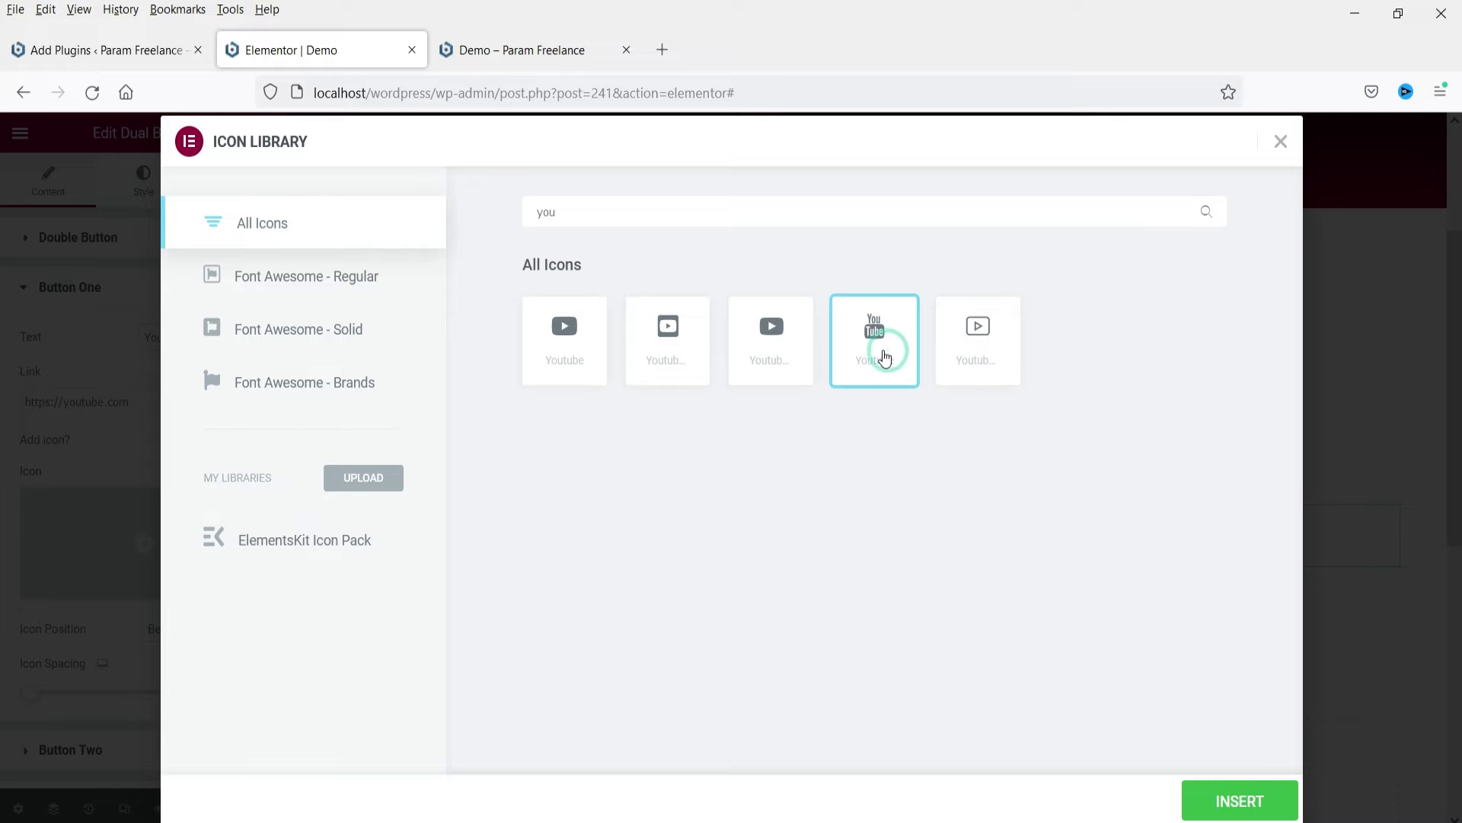
click(1273, 804)
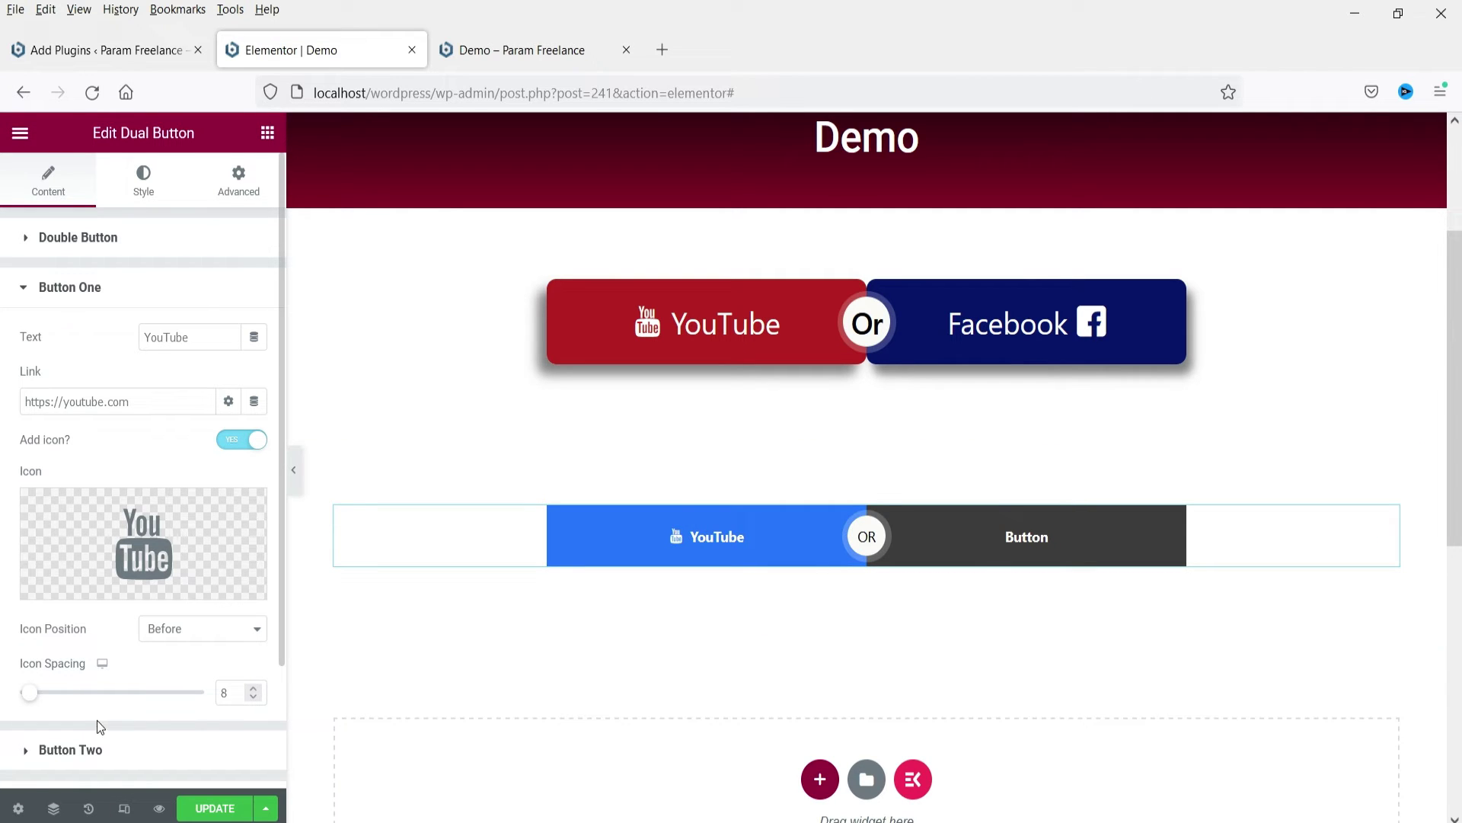
Increase Button One's icon spacing slightly.
click(255, 688)
click(87, 288)
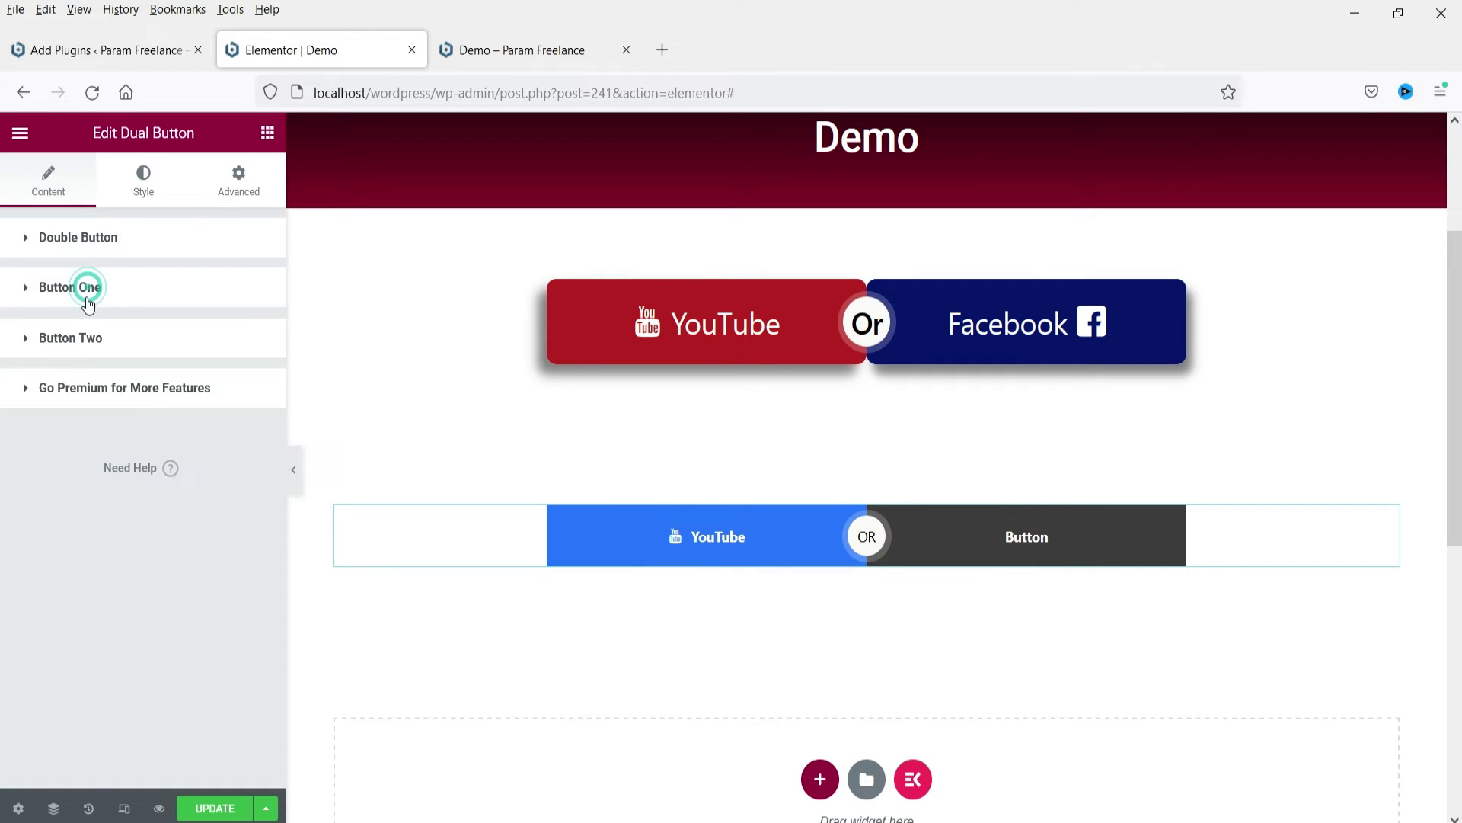
click(84, 339)
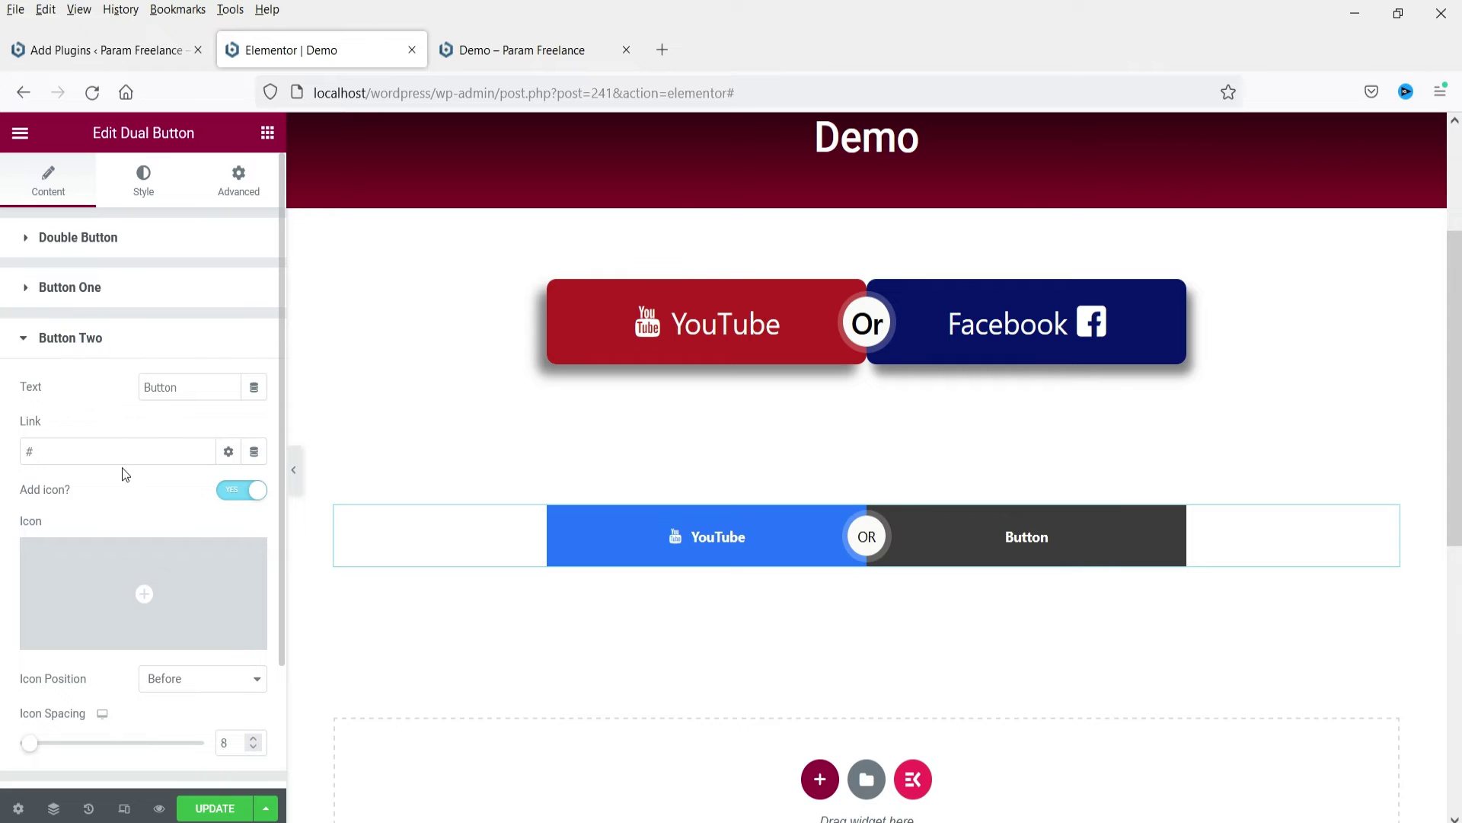
double_click(191, 387)
text(Fac)
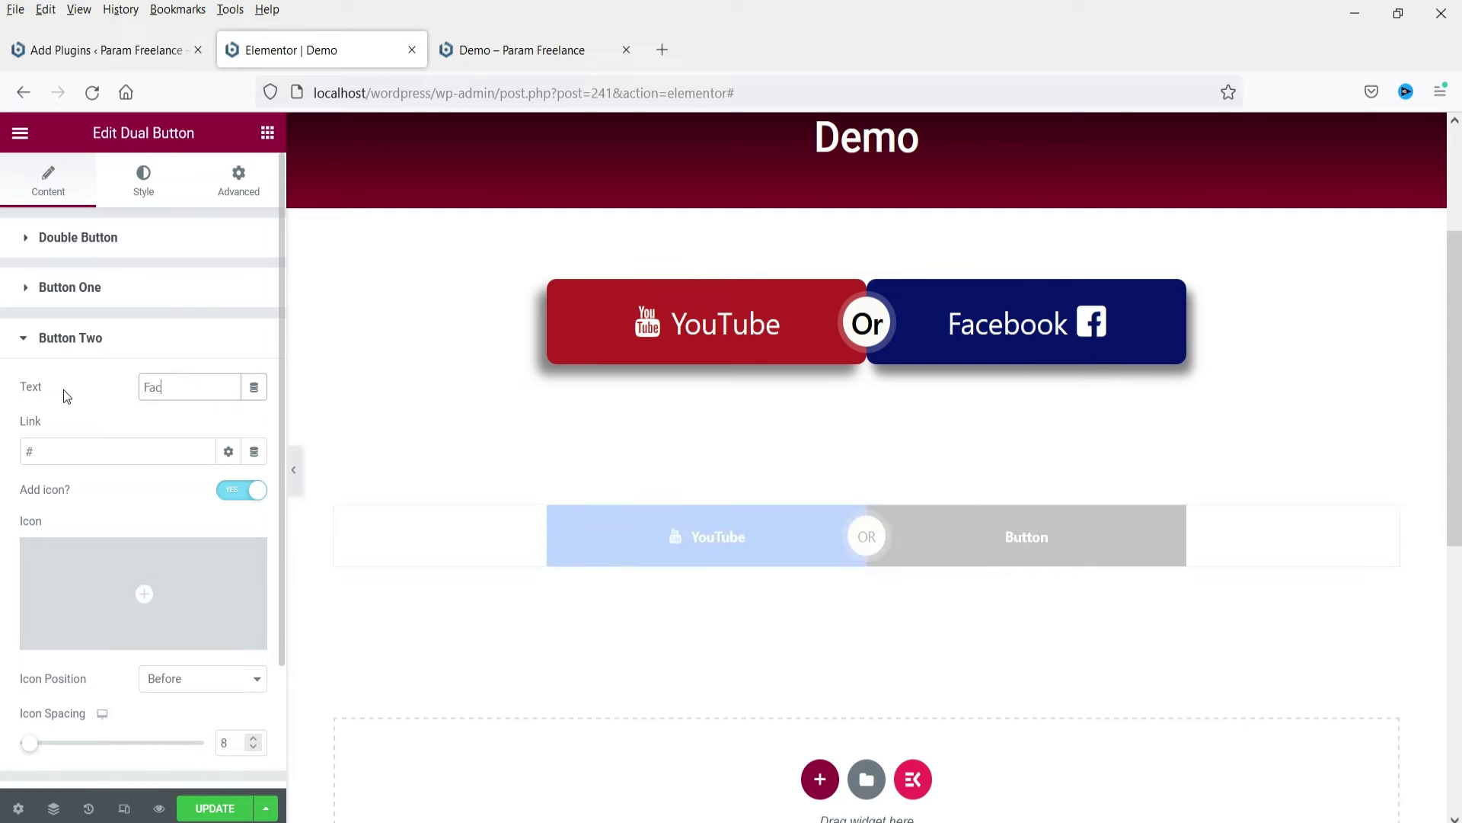
text(ebook)
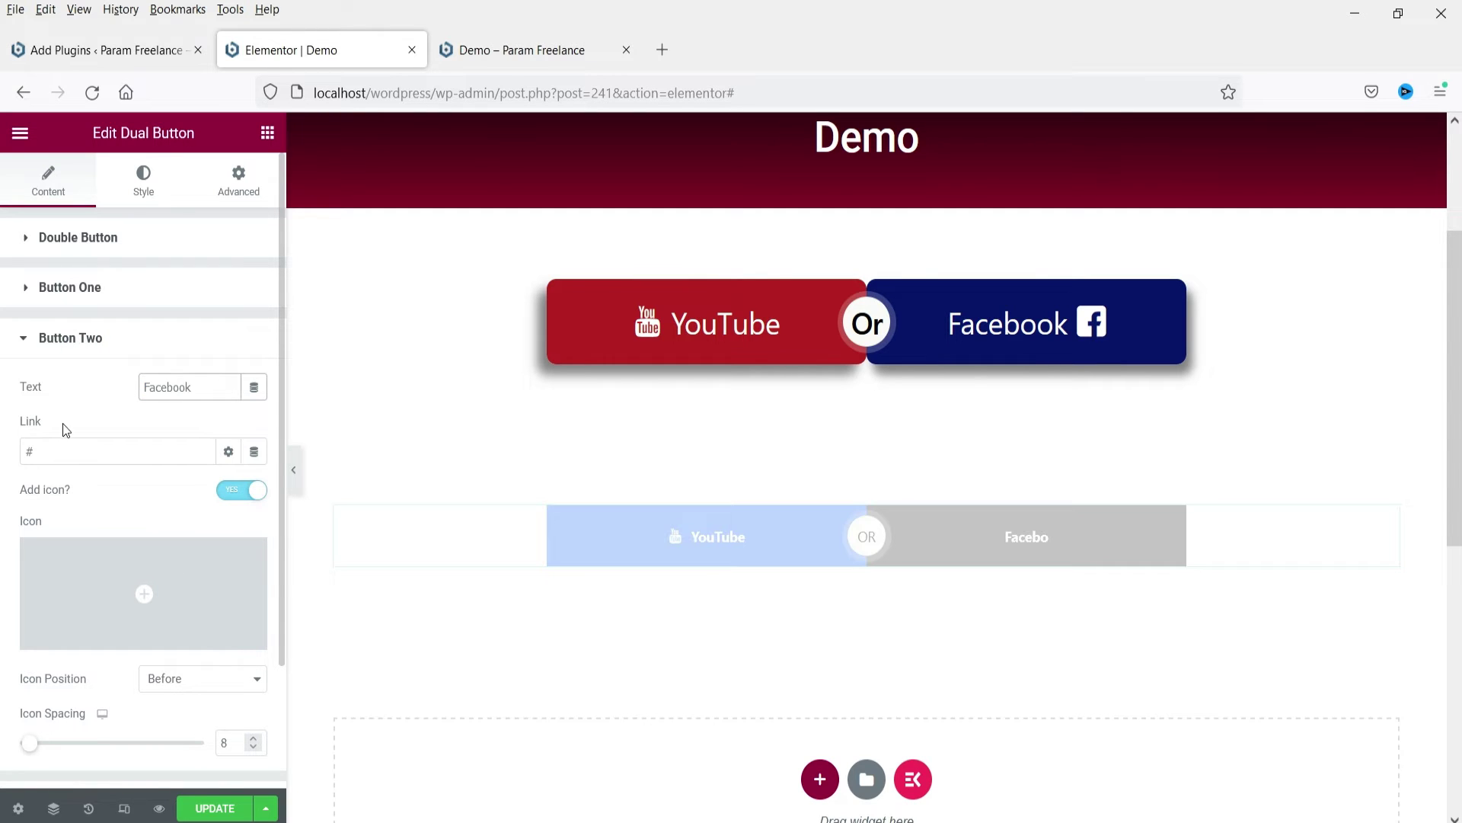
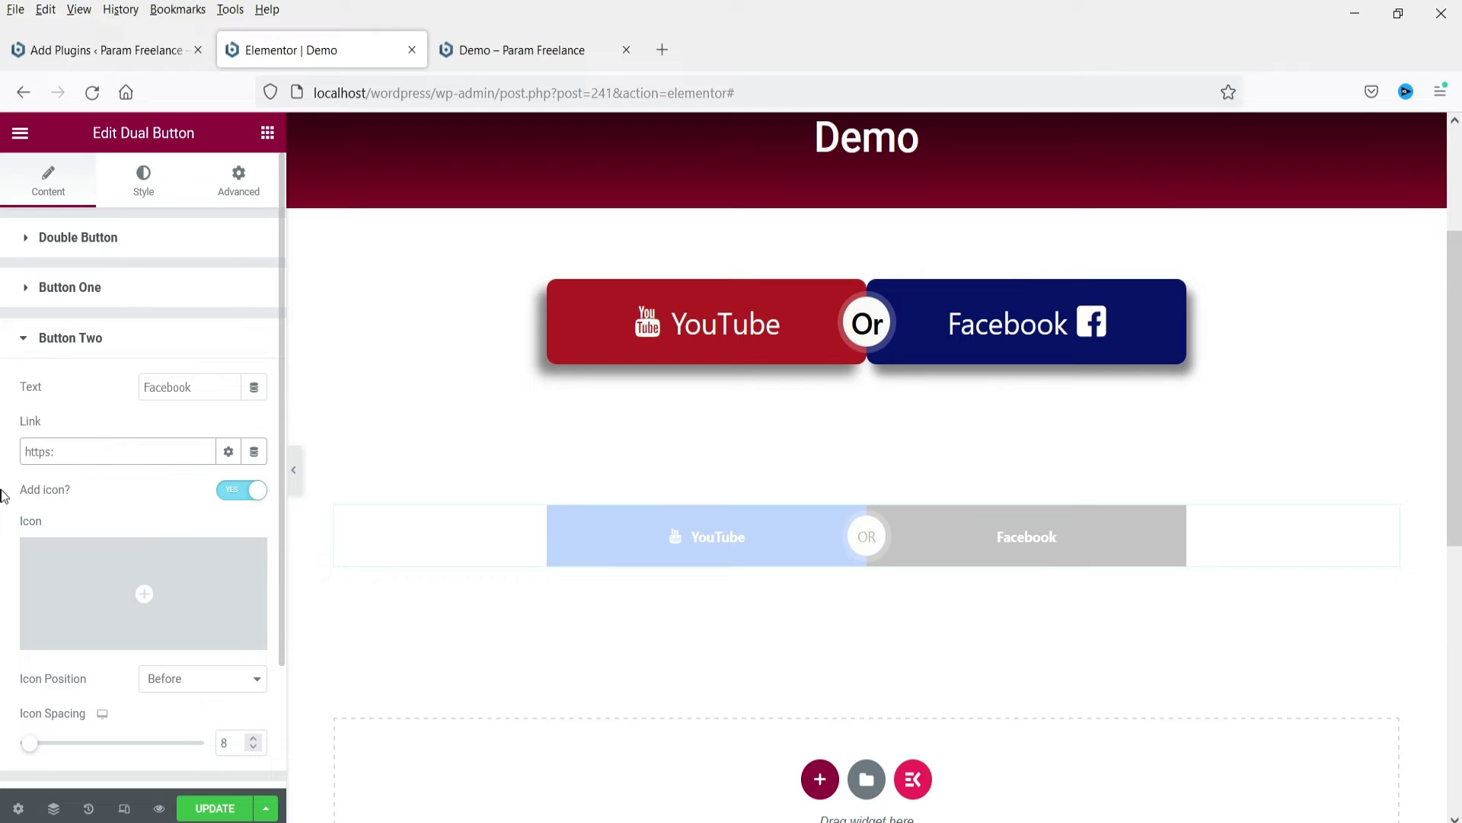
text(/facebook.com)
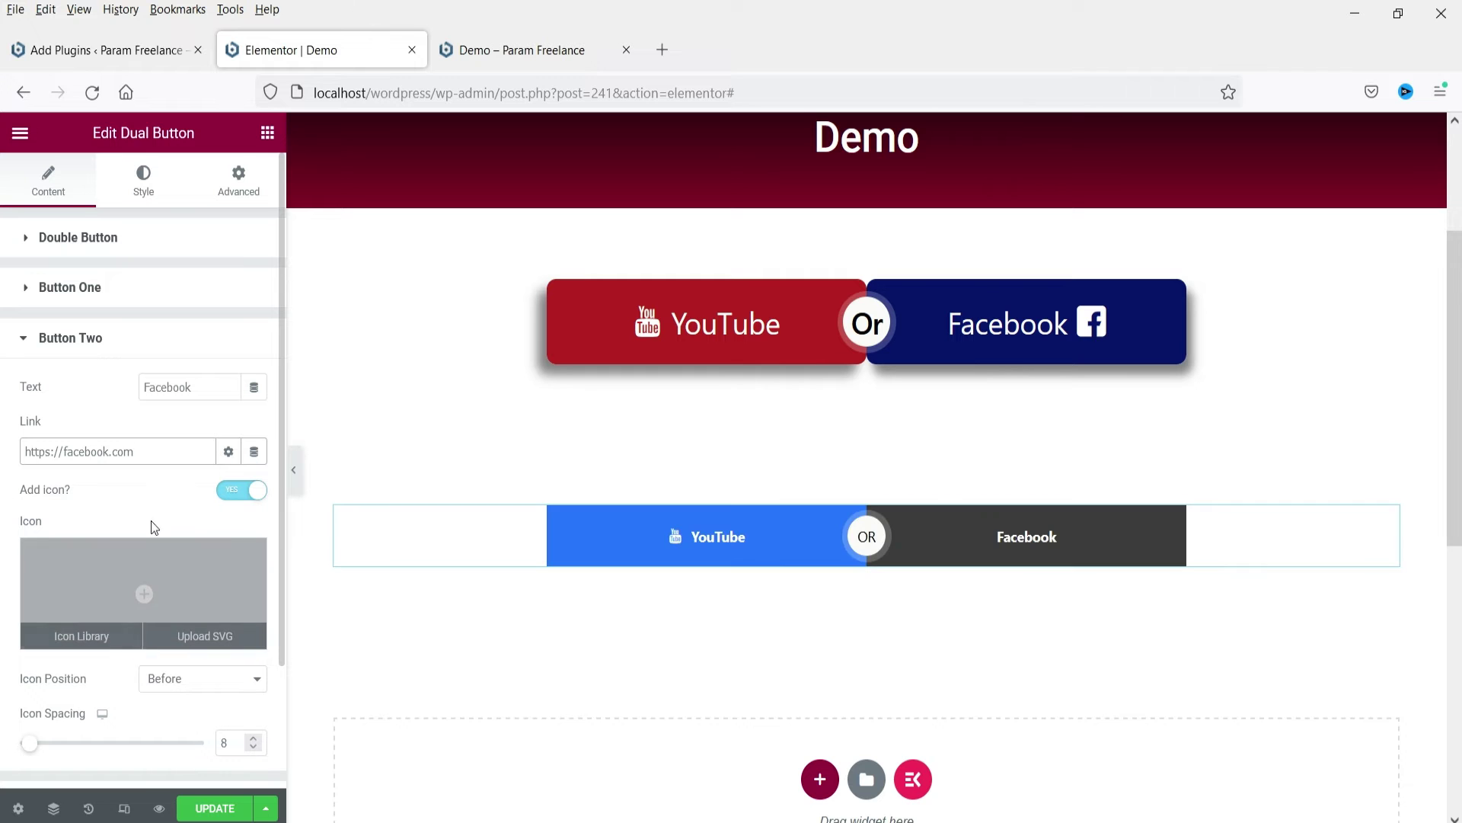
Search the icon library for "face", insert the square Facebook logo as Button Two's icon, and set the icon position to After.
click(96, 581)
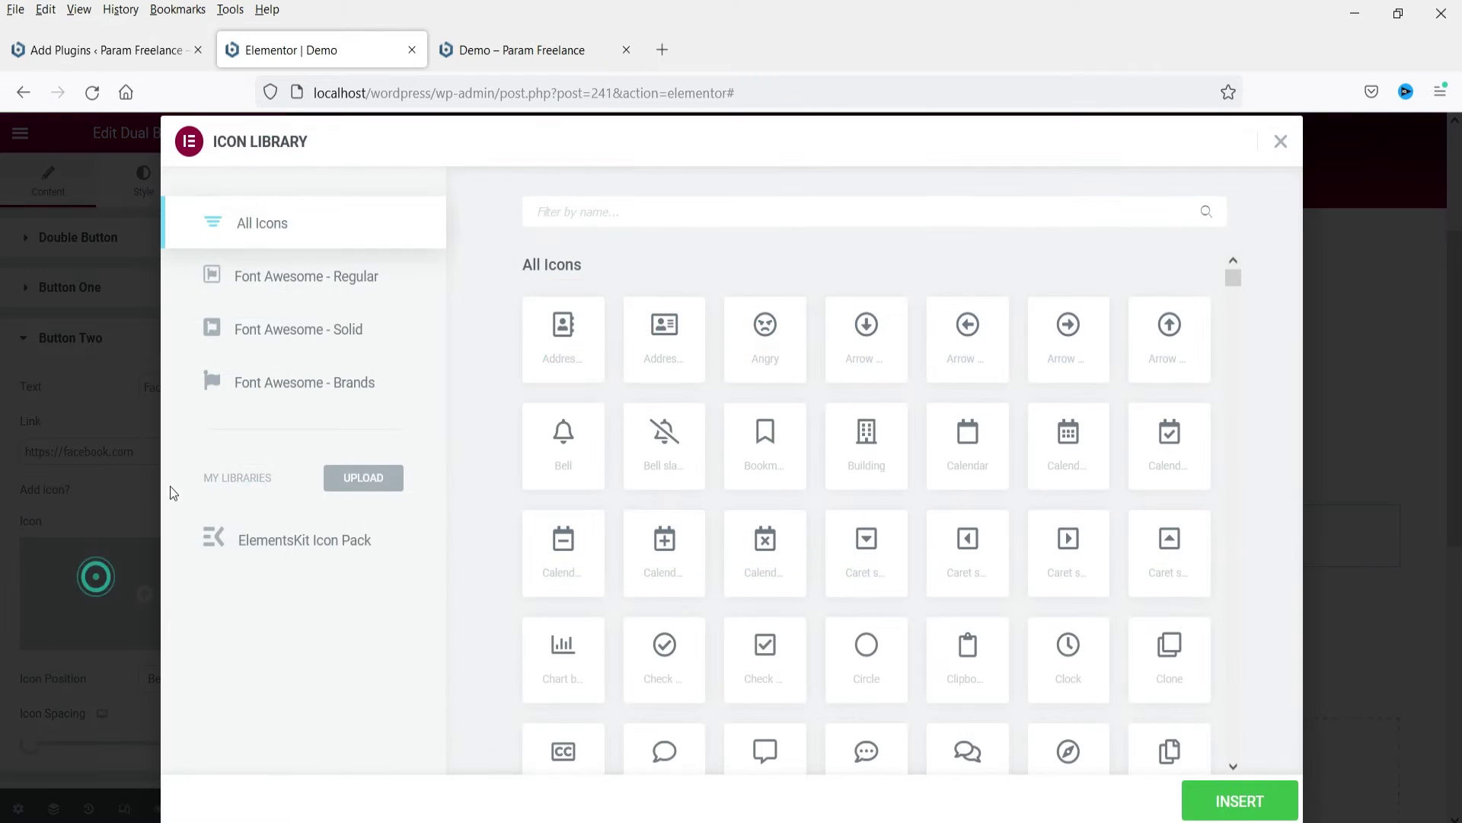
click(603, 209)
text(face)
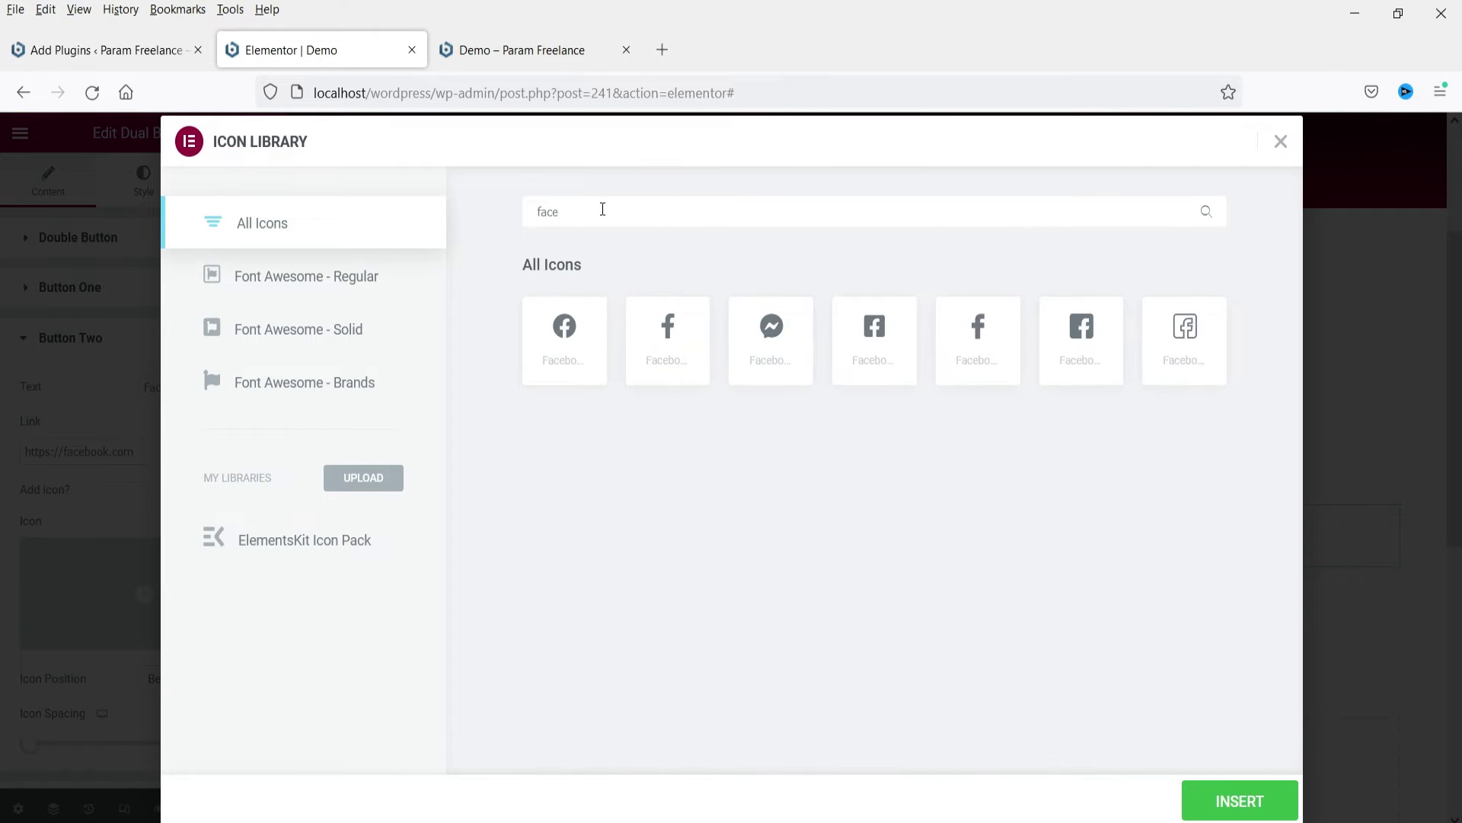
click(1089, 351)
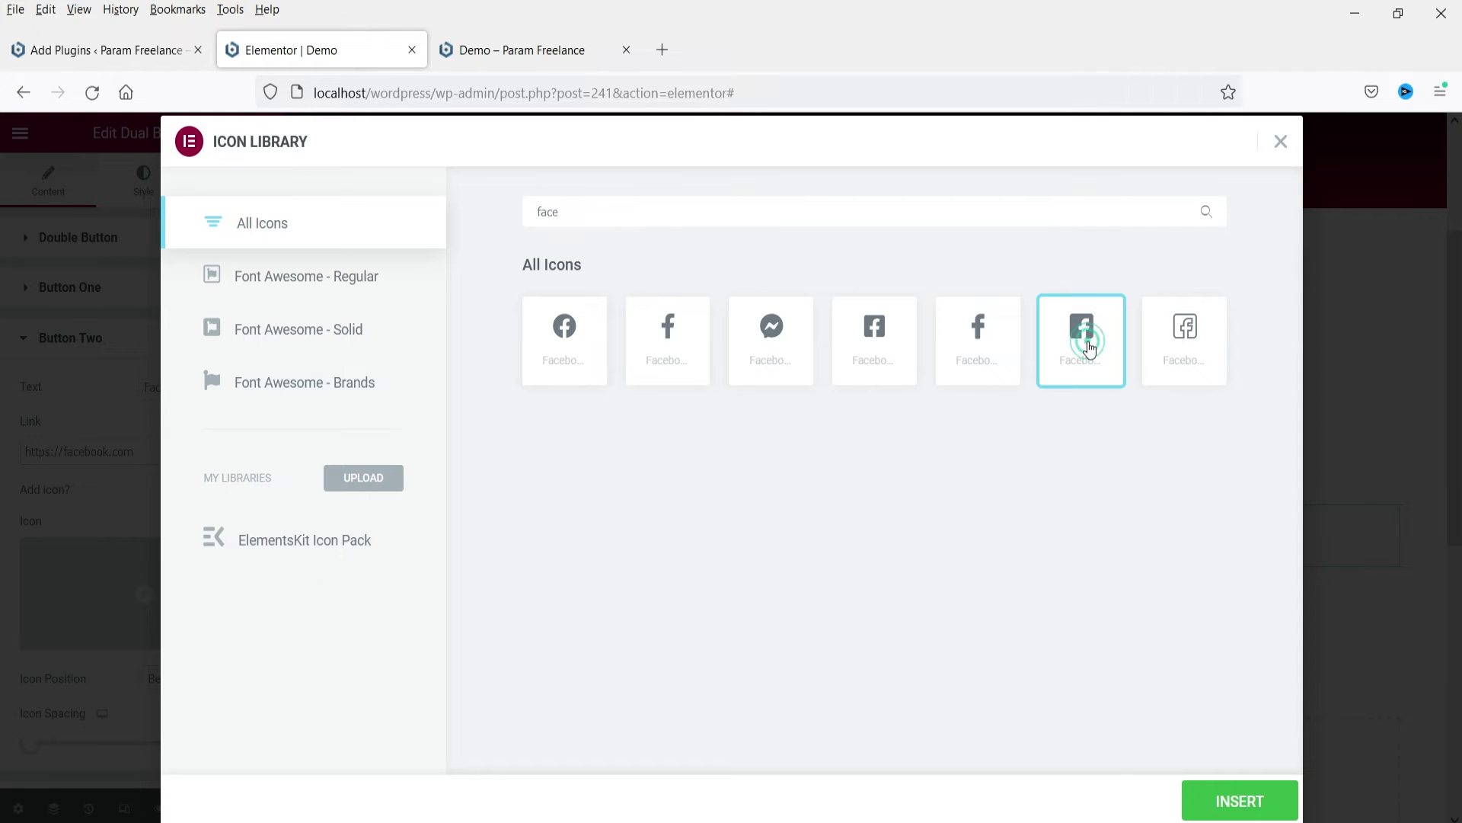
click(1243, 804)
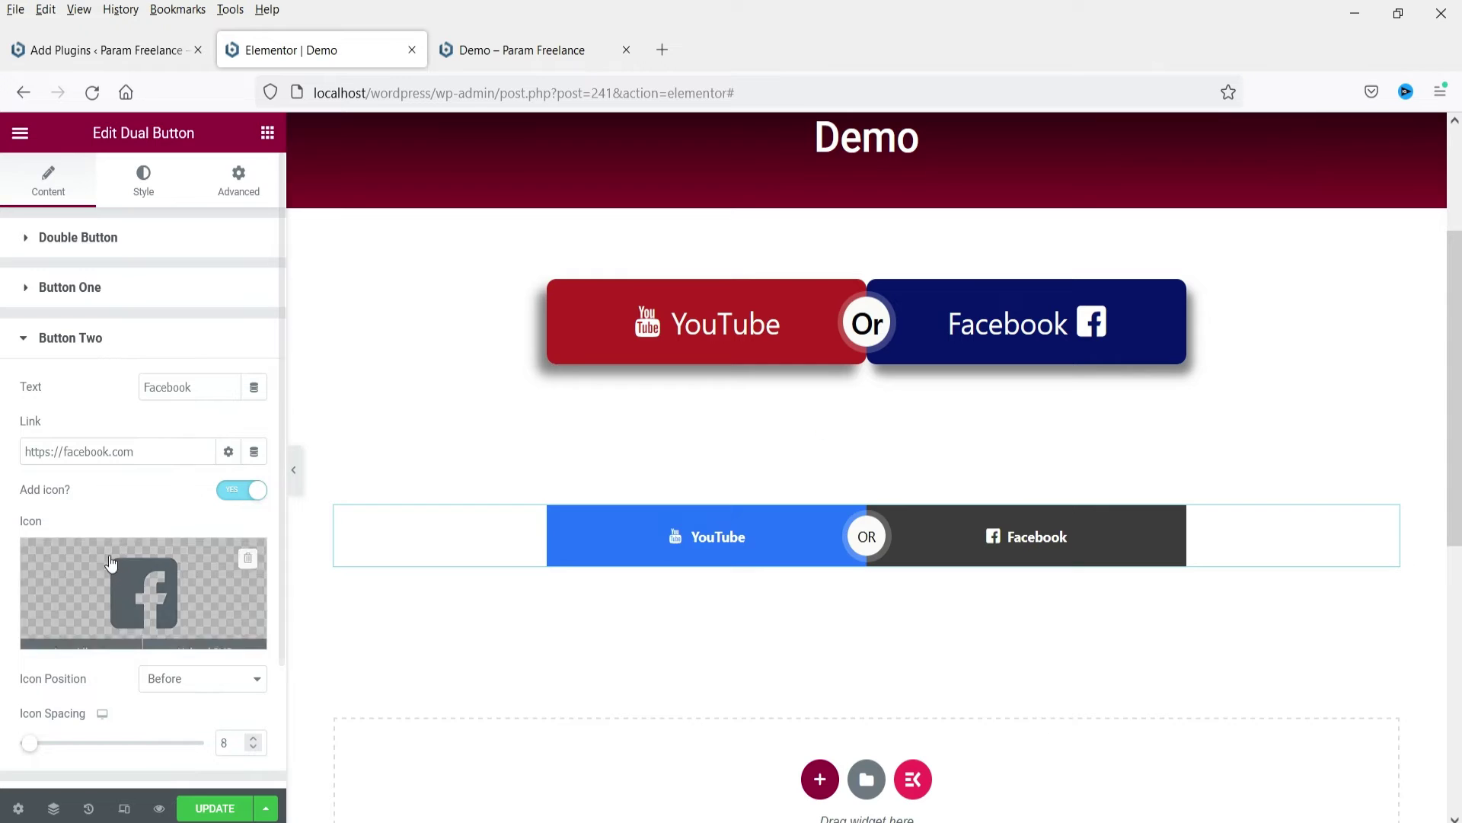
click(196, 684)
click(208, 722)
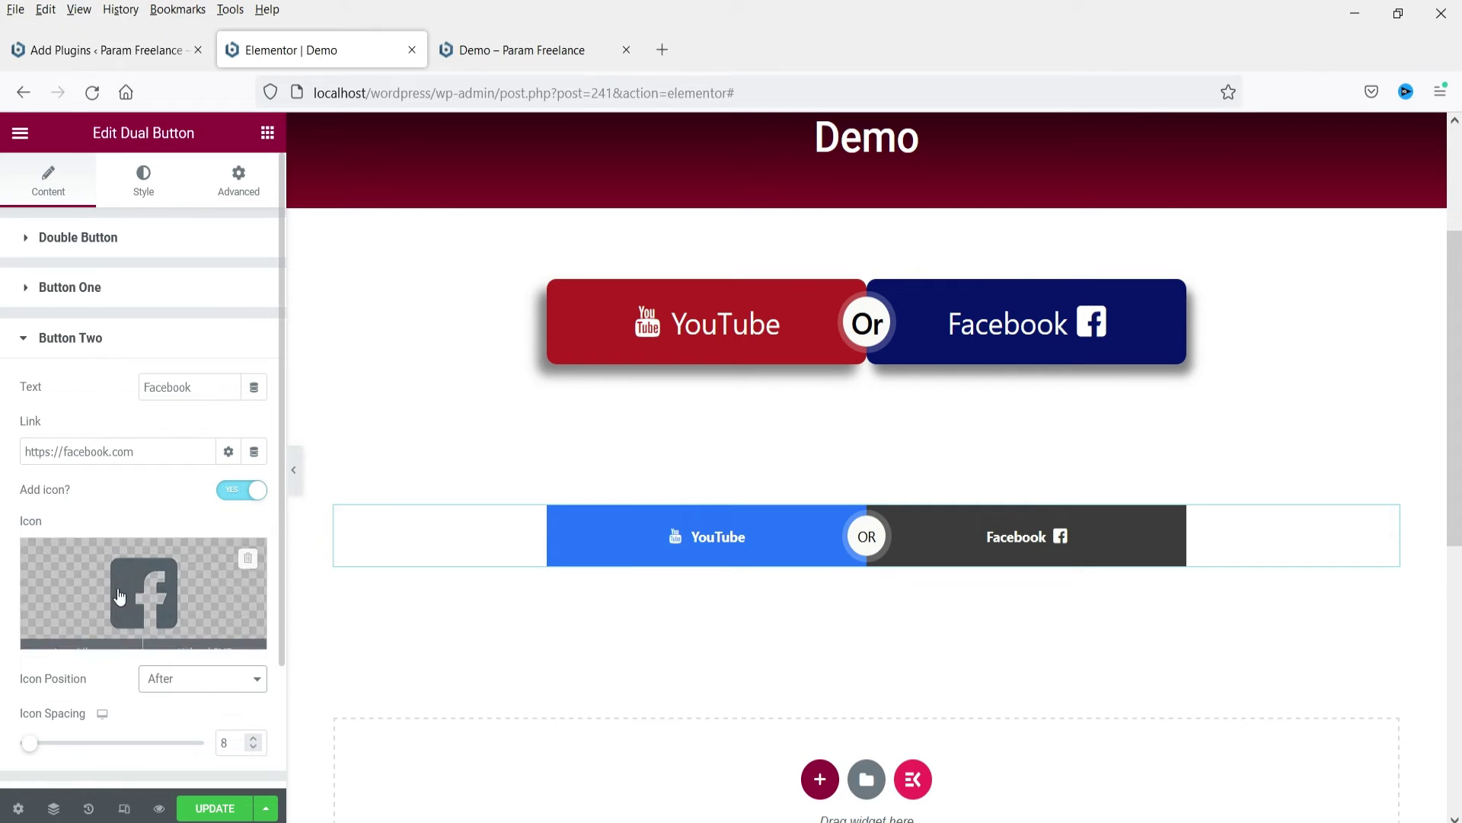
click(105, 337)
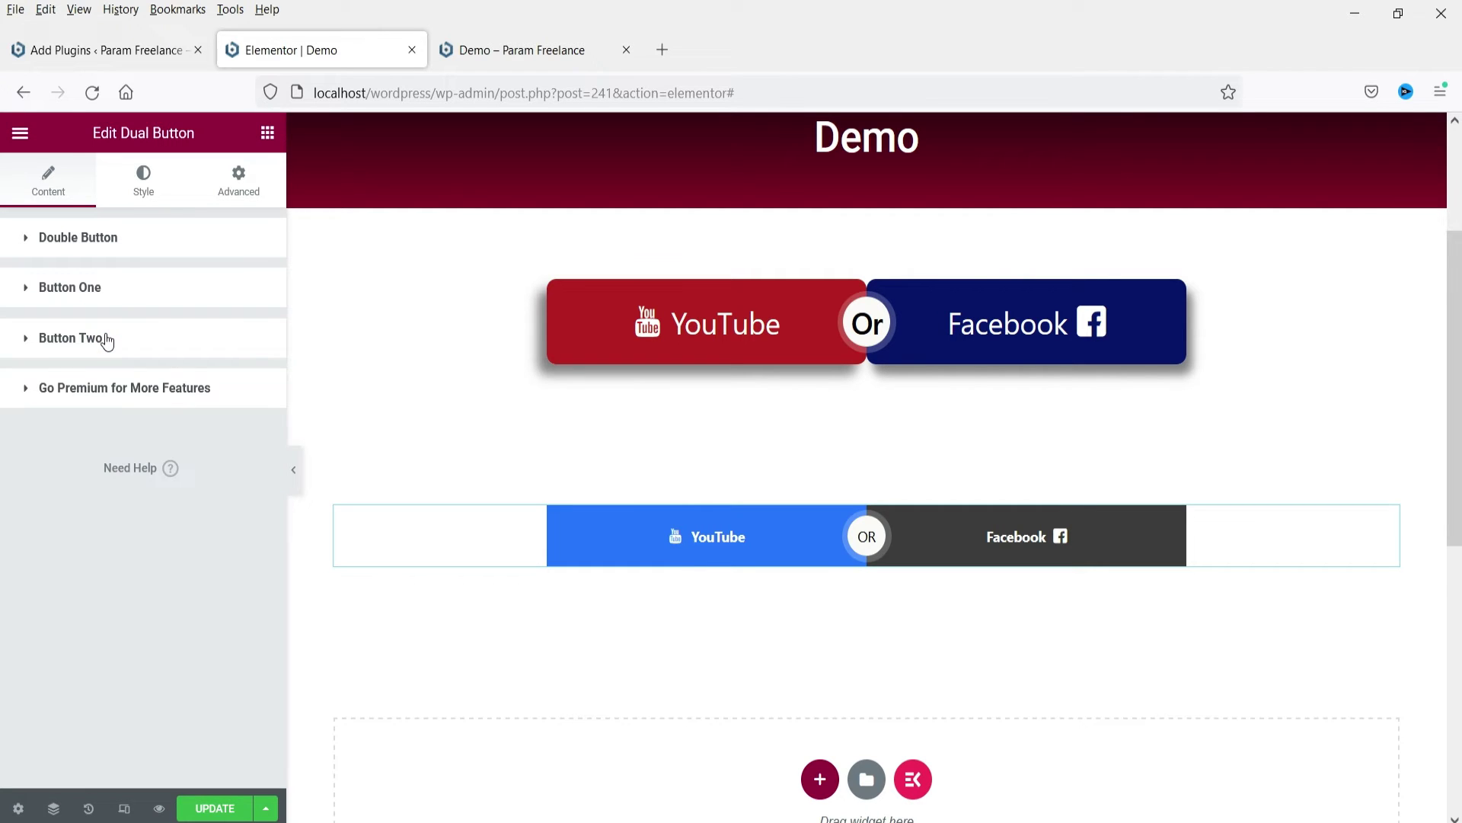
Style Button One's typography with a font size of 30 px and a weight of 500.
click(143, 198)
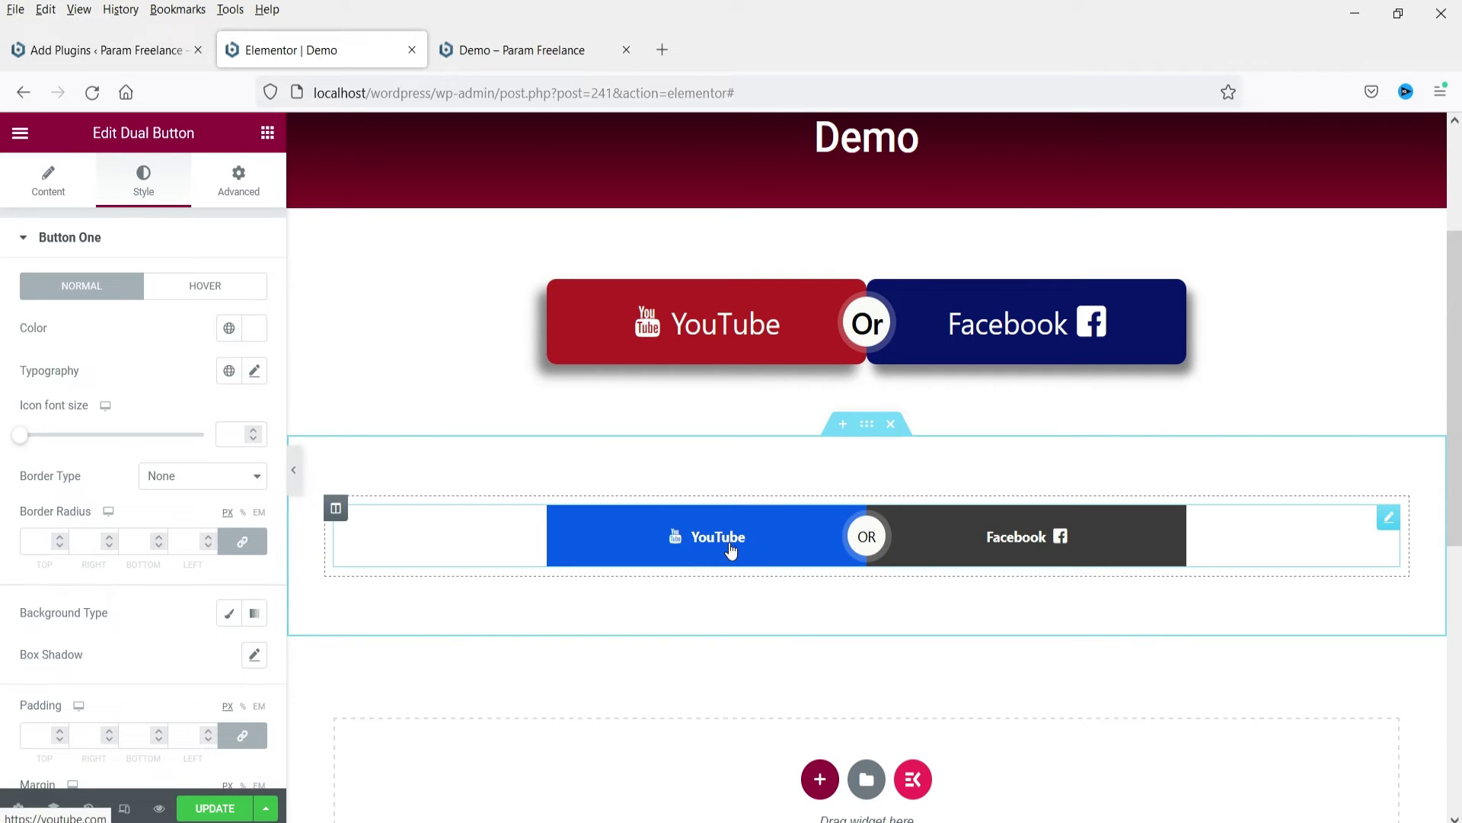
click(254, 372)
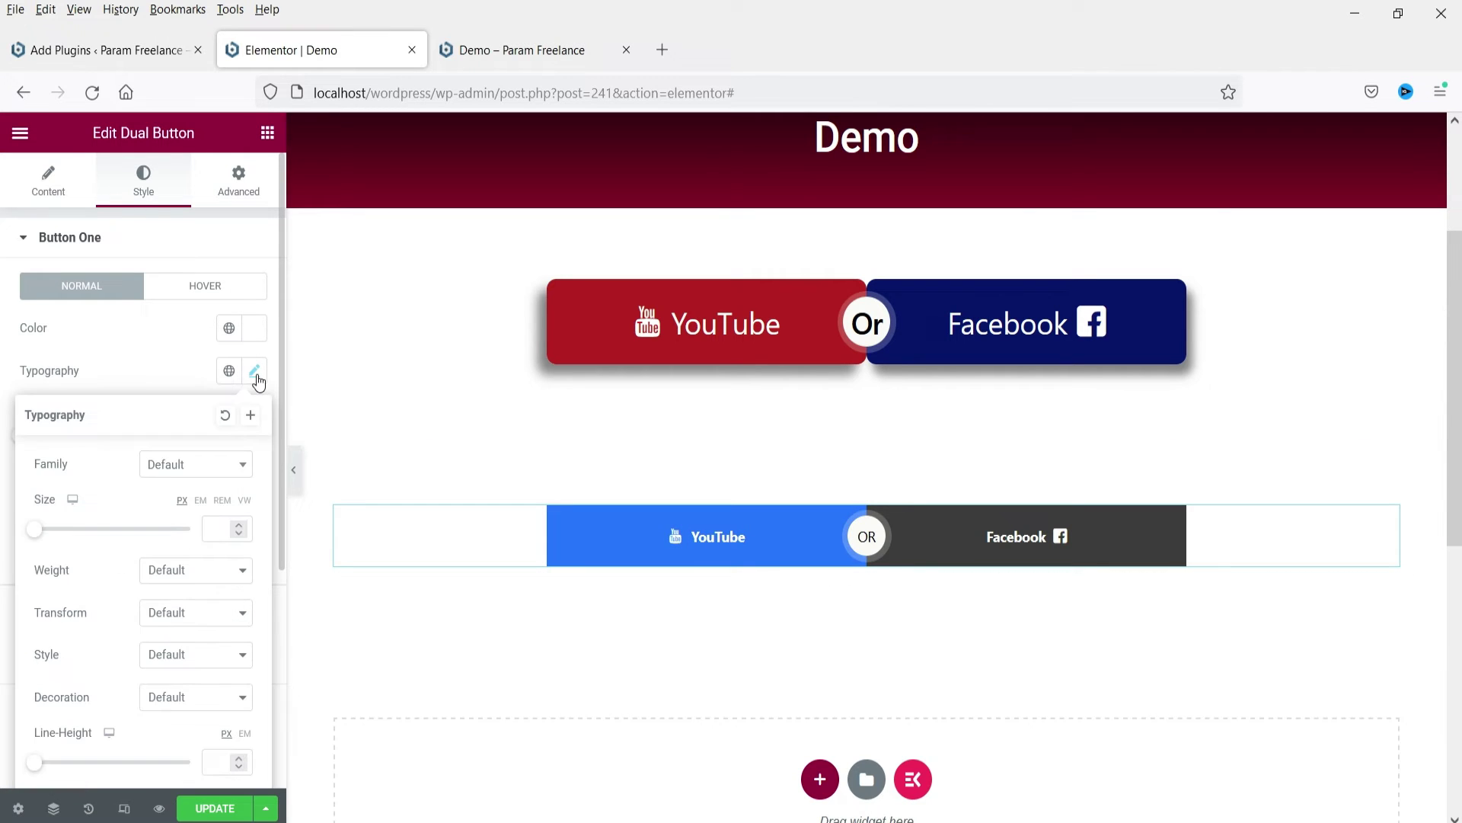
click(221, 528)
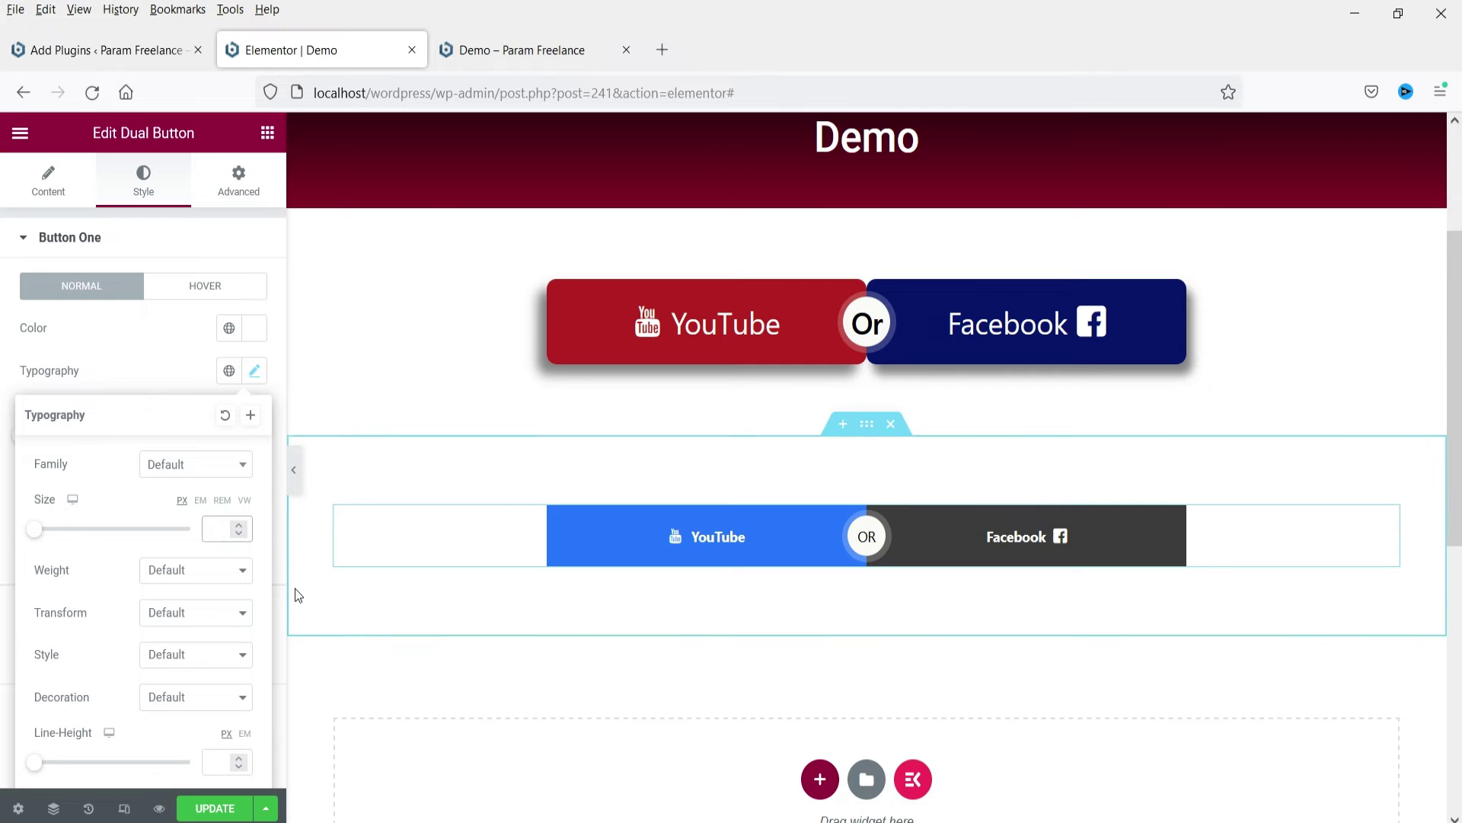
text(30)
click(171, 571)
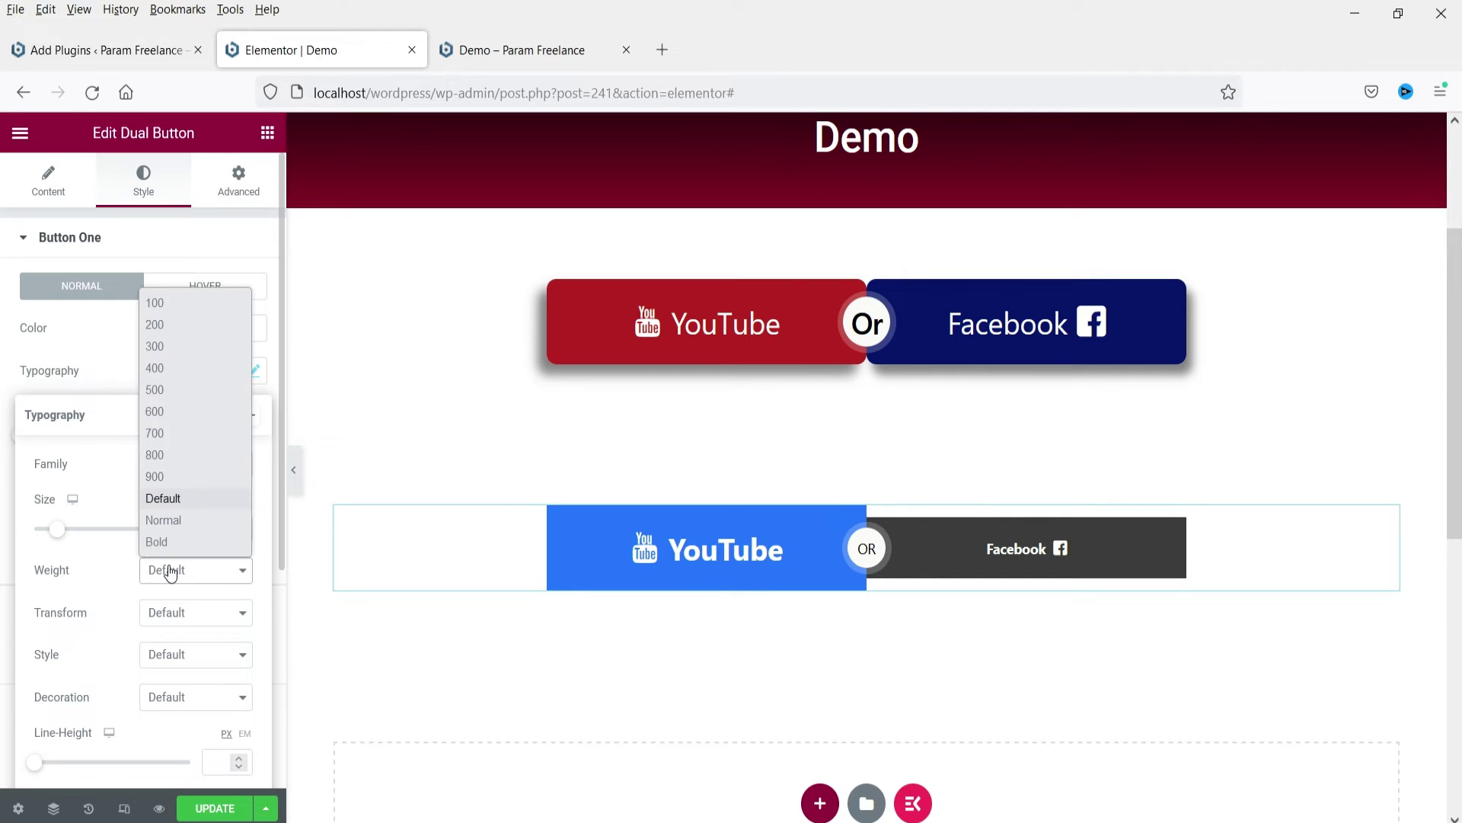
click(169, 388)
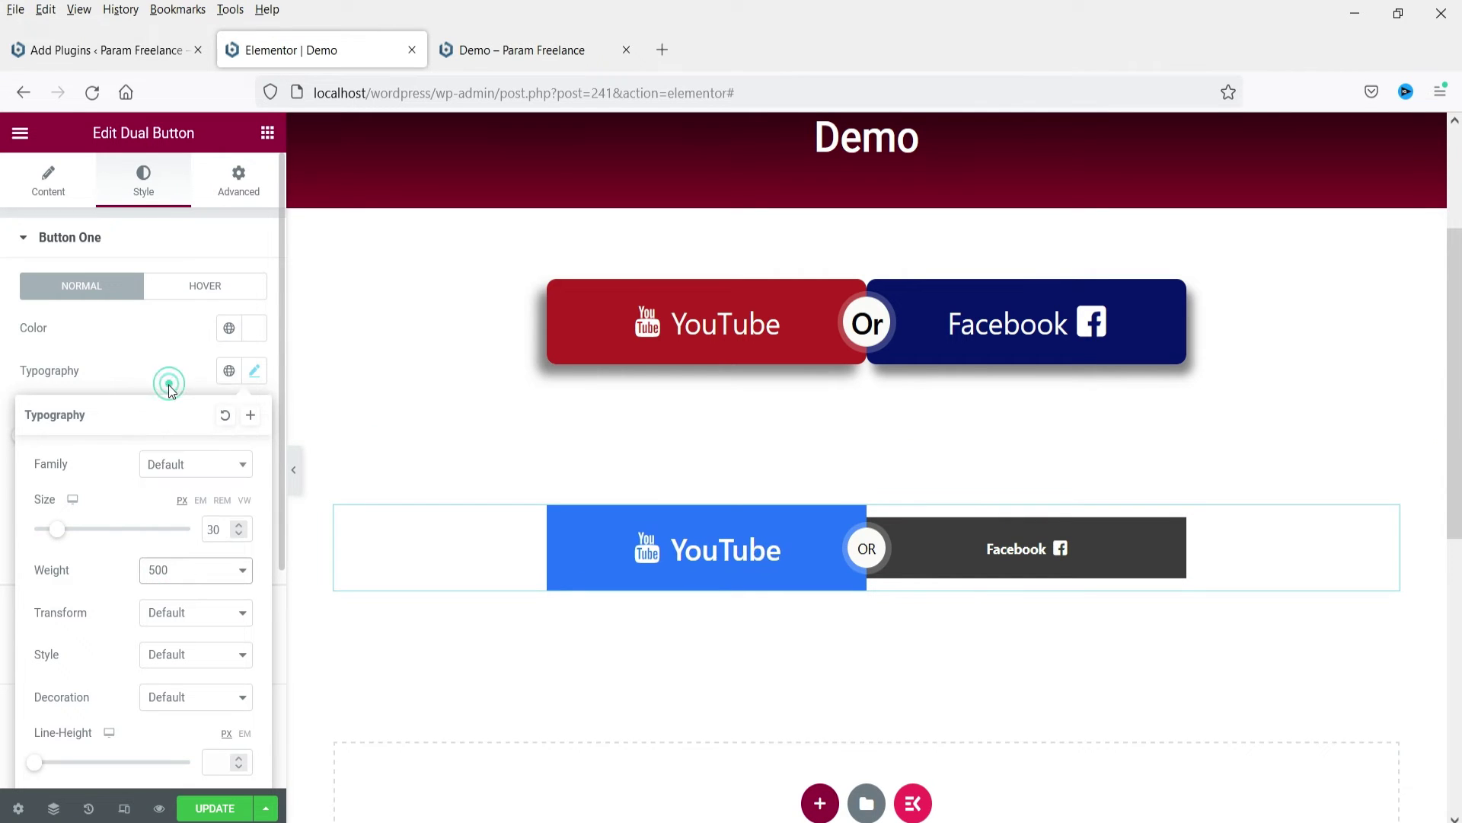
click(149, 377)
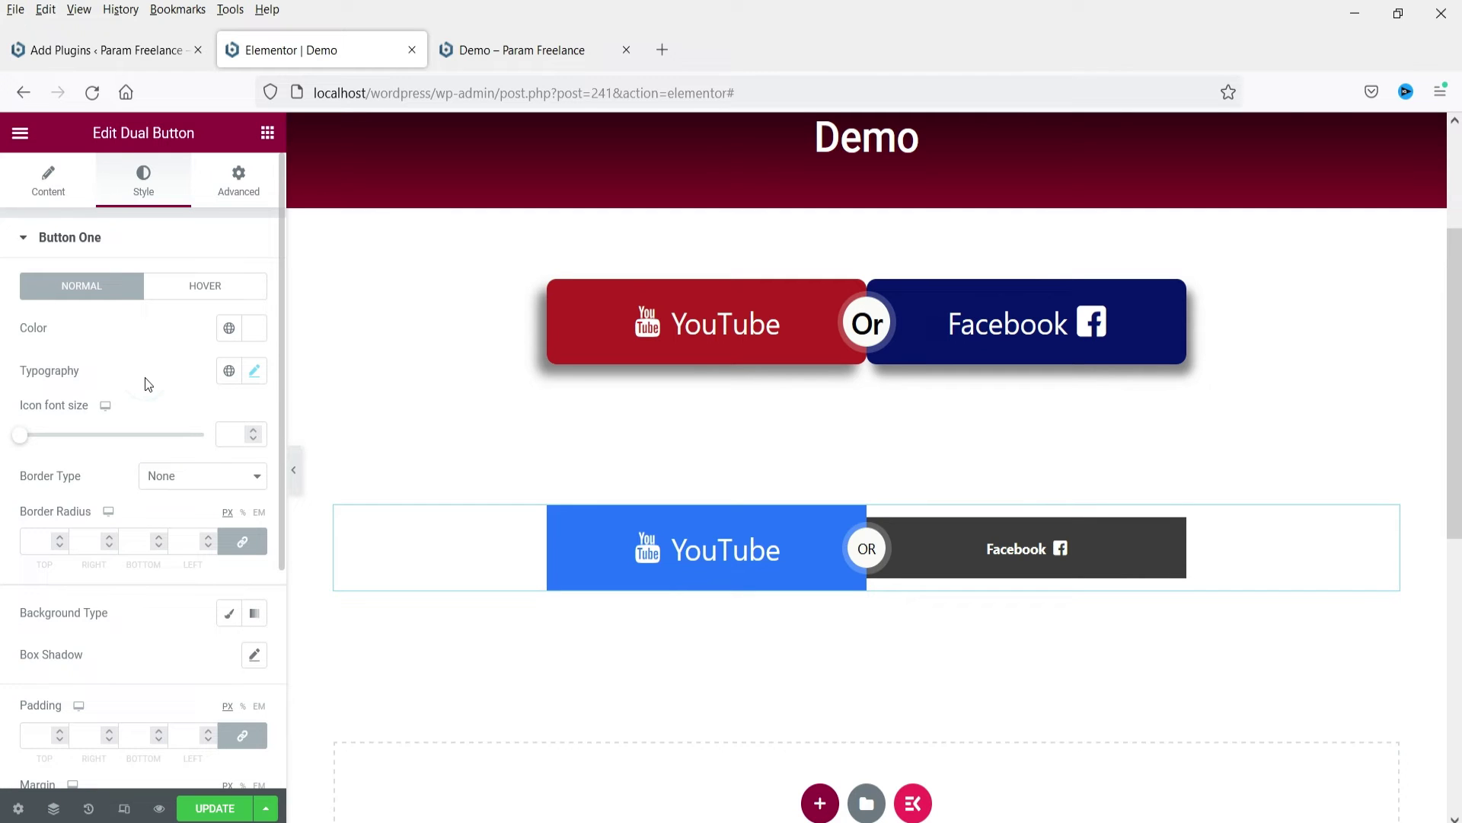
Give Button One a 10 px border radius on all corners and a classic red background colour, #C02727.
click(38, 540)
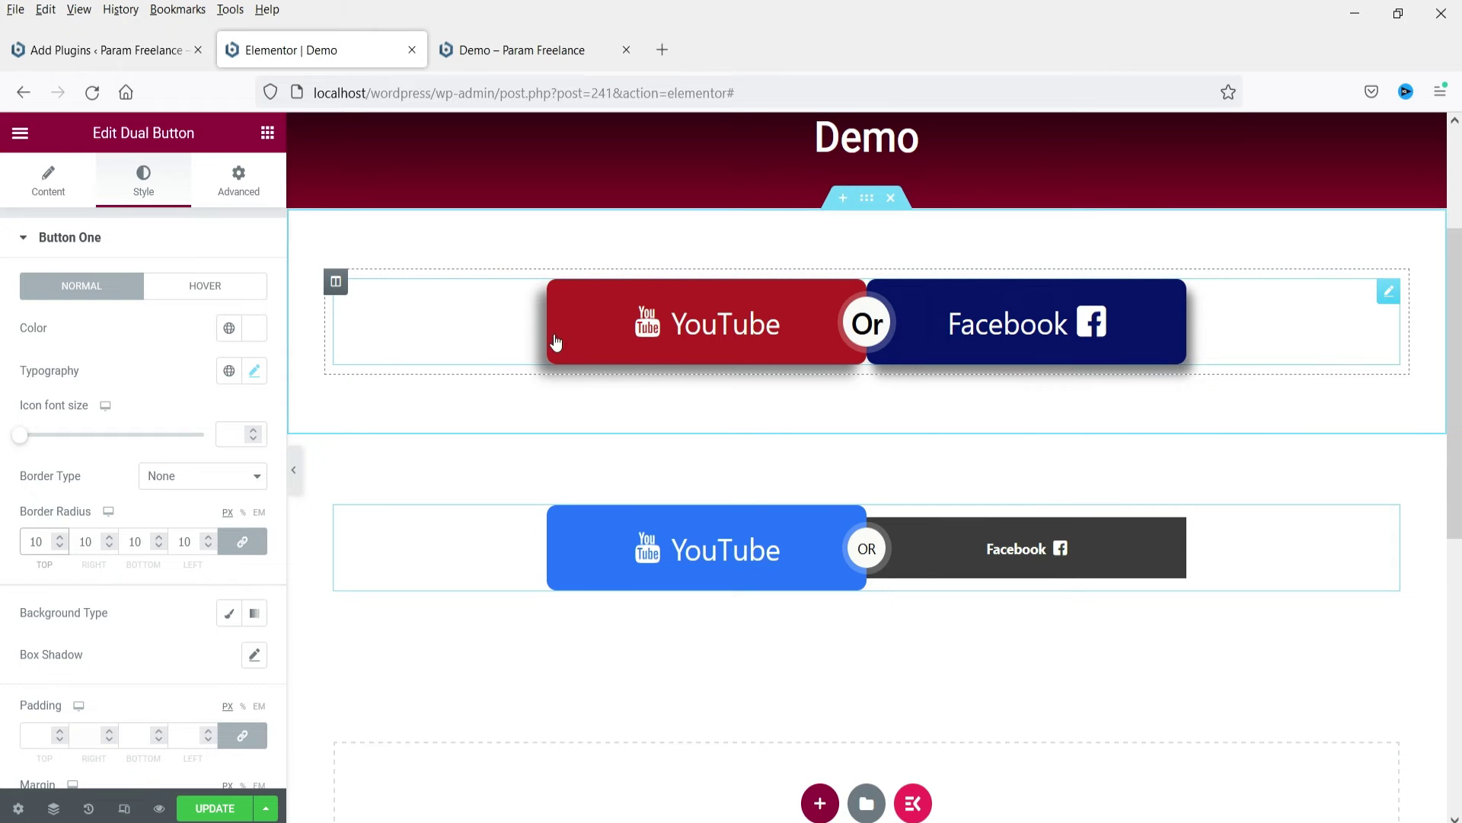
scroll(137, 632, down, 3)
click(229, 396)
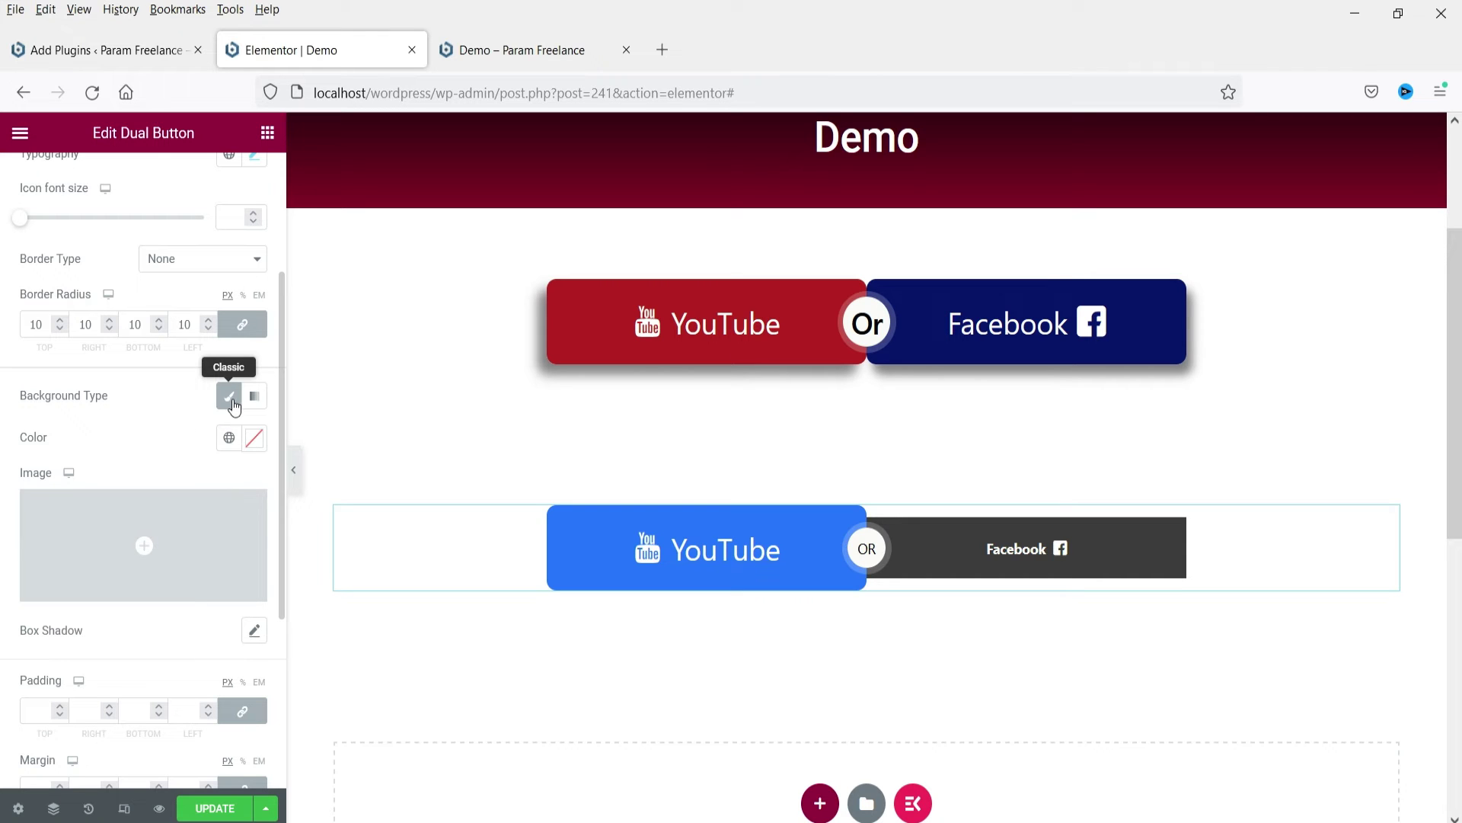
click(256, 451)
click(210, 595)
click(210, 553)
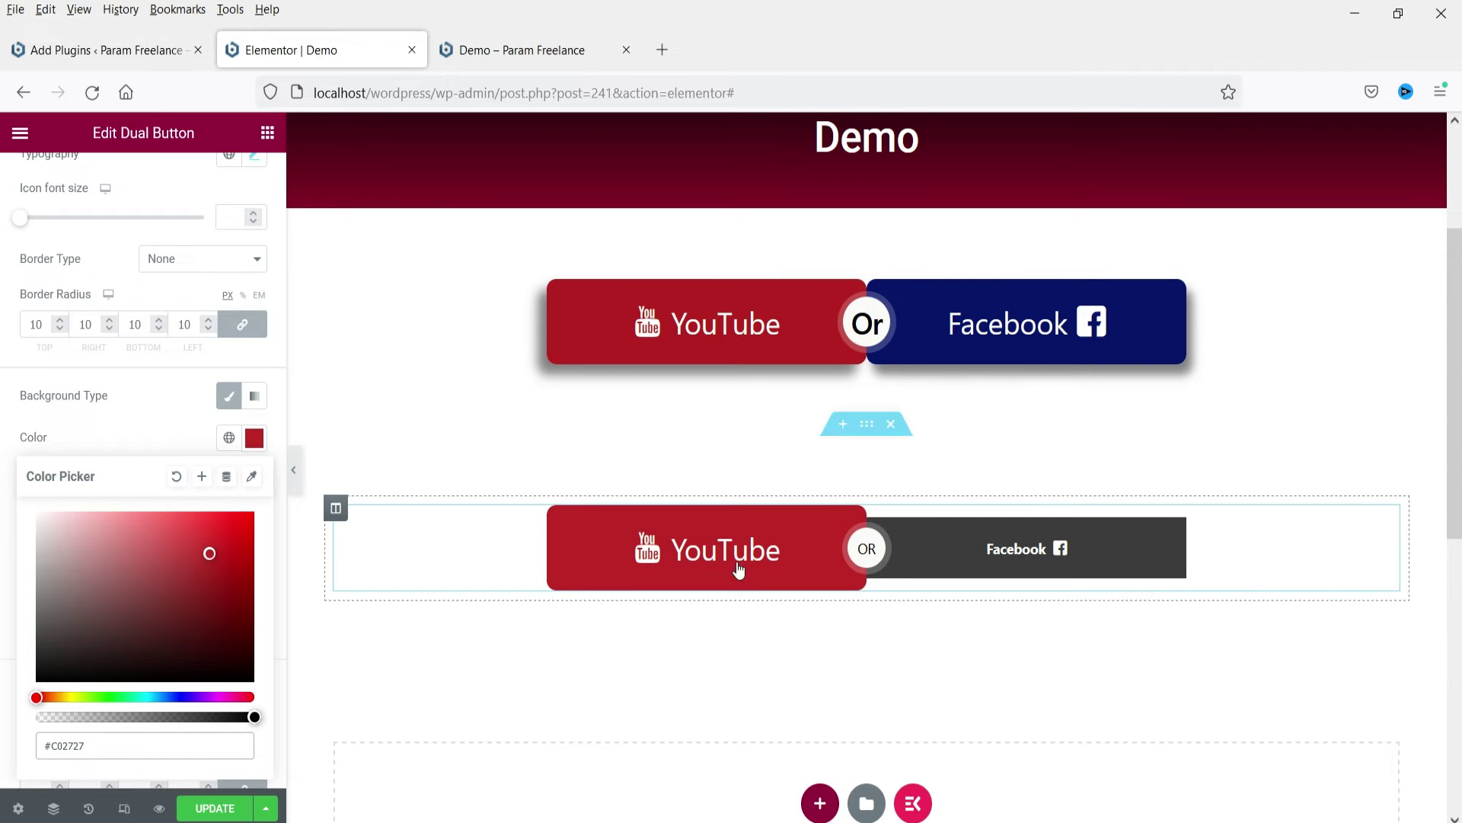
click(140, 426)
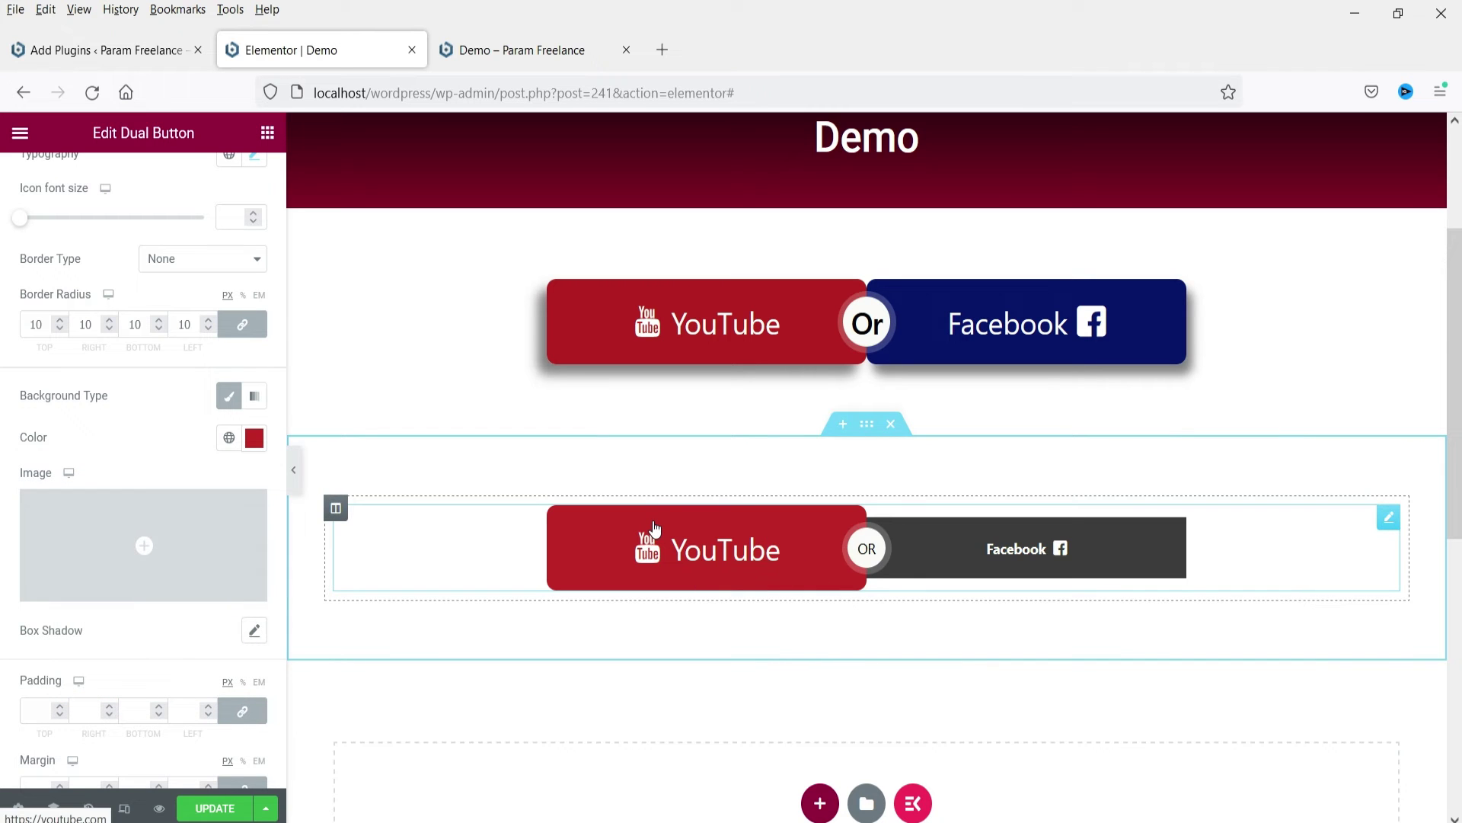
Add a box shadow to Button One with a horizontal offset of -10 and a vertical offset of 10.
mouse_move(89, 520)
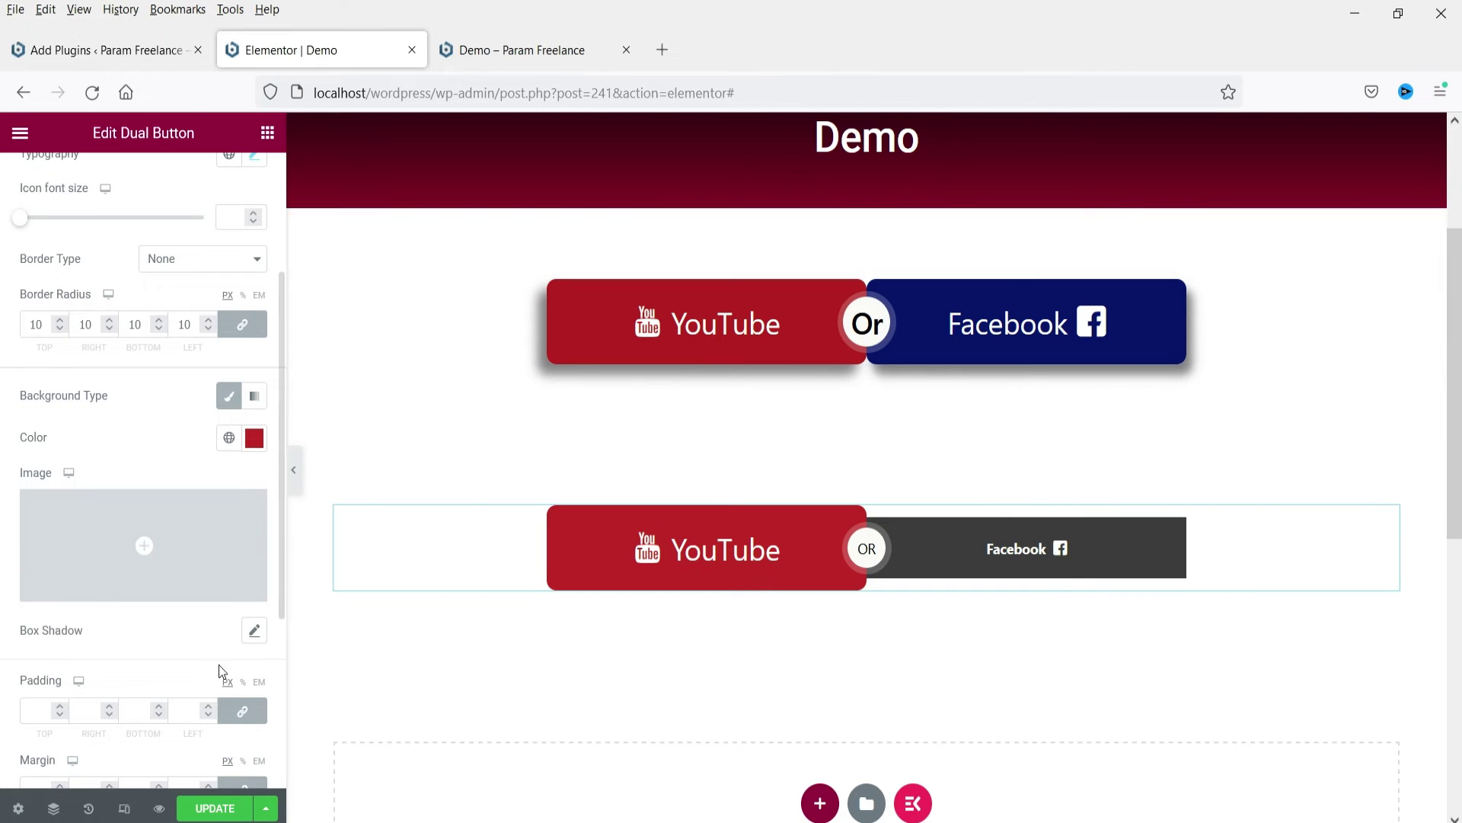
scroll(134, 545, down, 4)
click(255, 326)
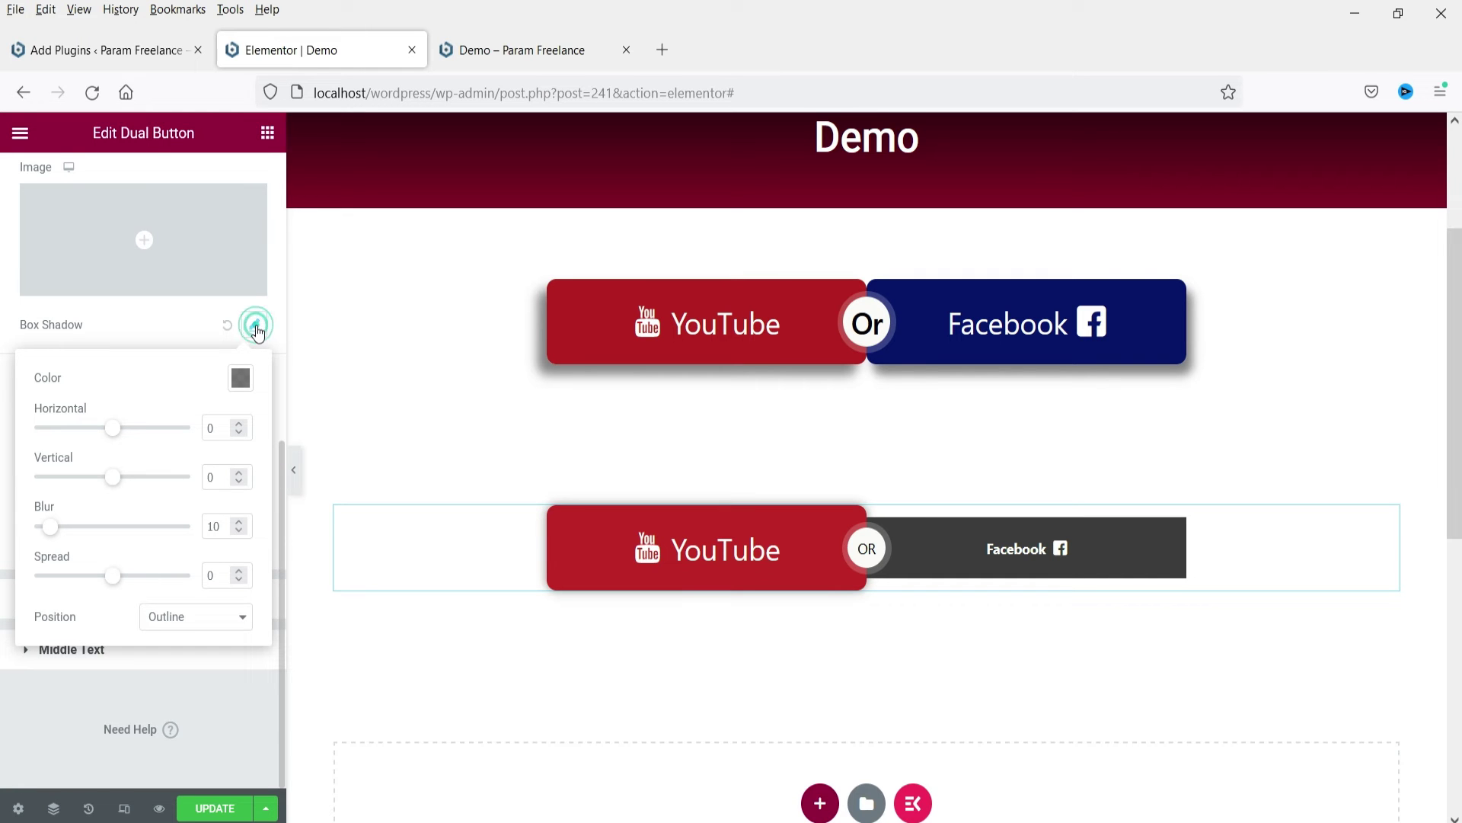
drag(114, 432, 101, 428)
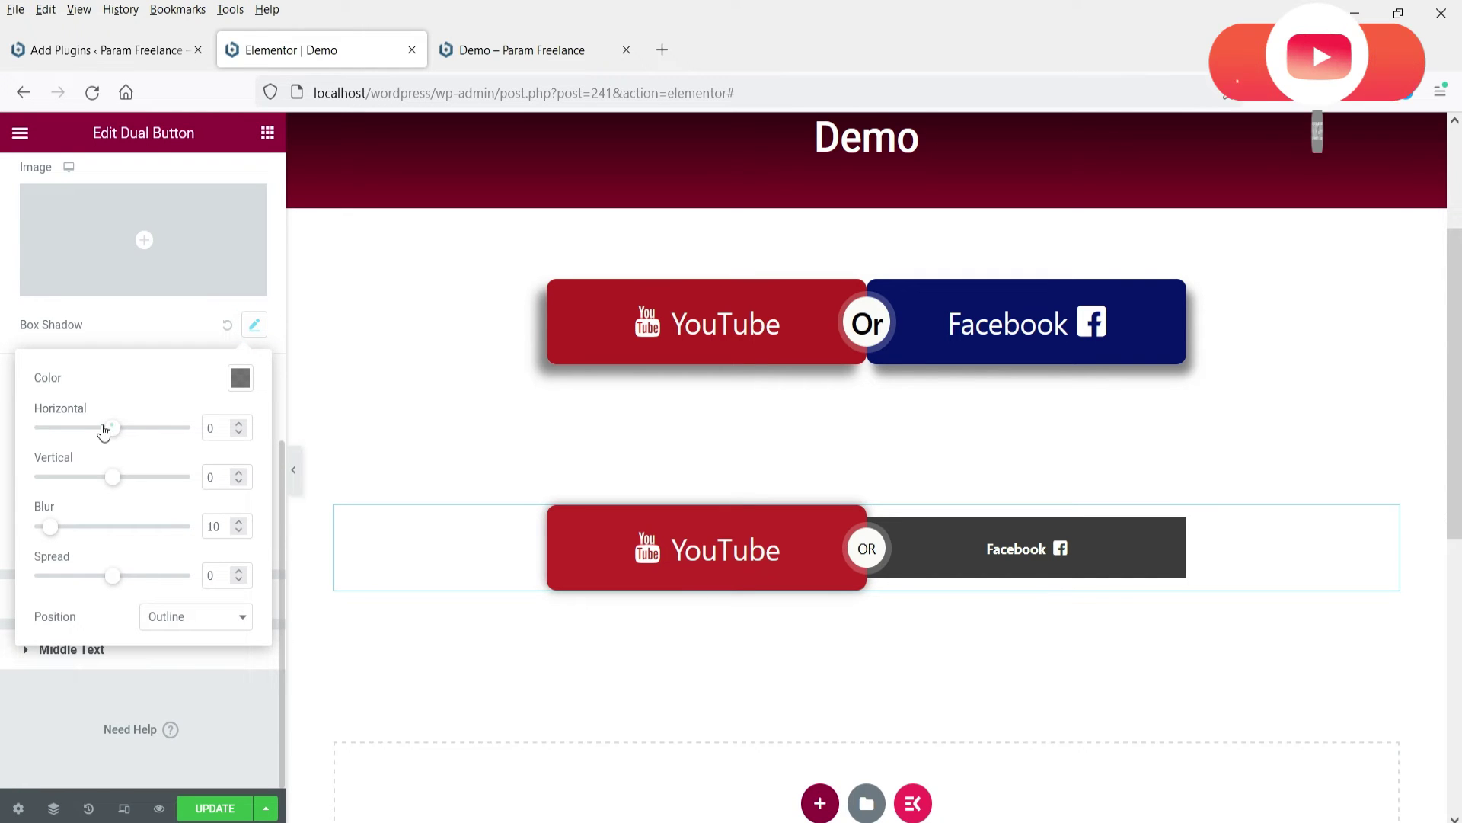
click(238, 432)
click(239, 432)
click(240, 424)
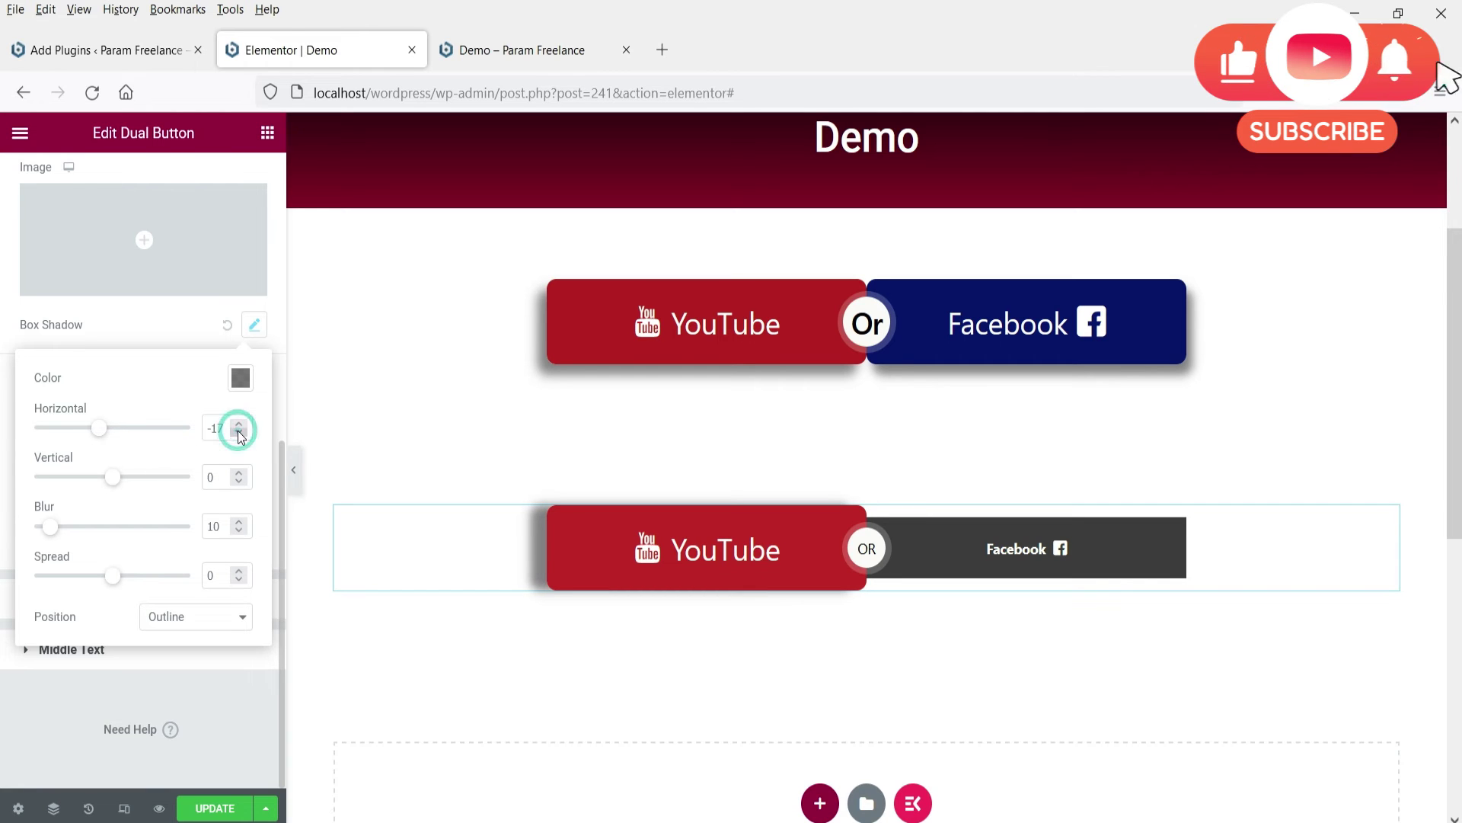
click(240, 424)
click(240, 424)
click(240, 425)
click(240, 424)
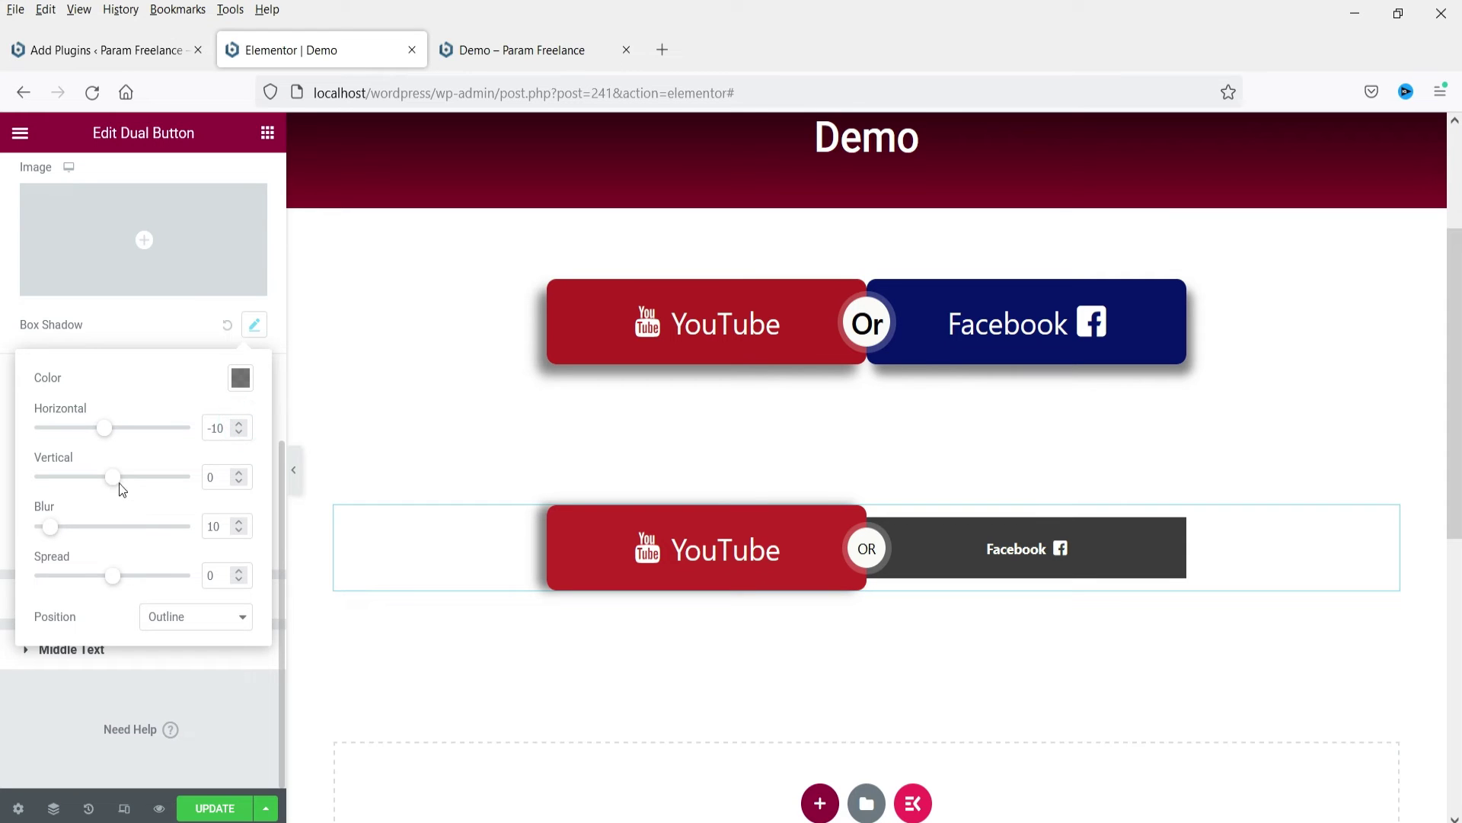
drag(125, 484, 129, 482)
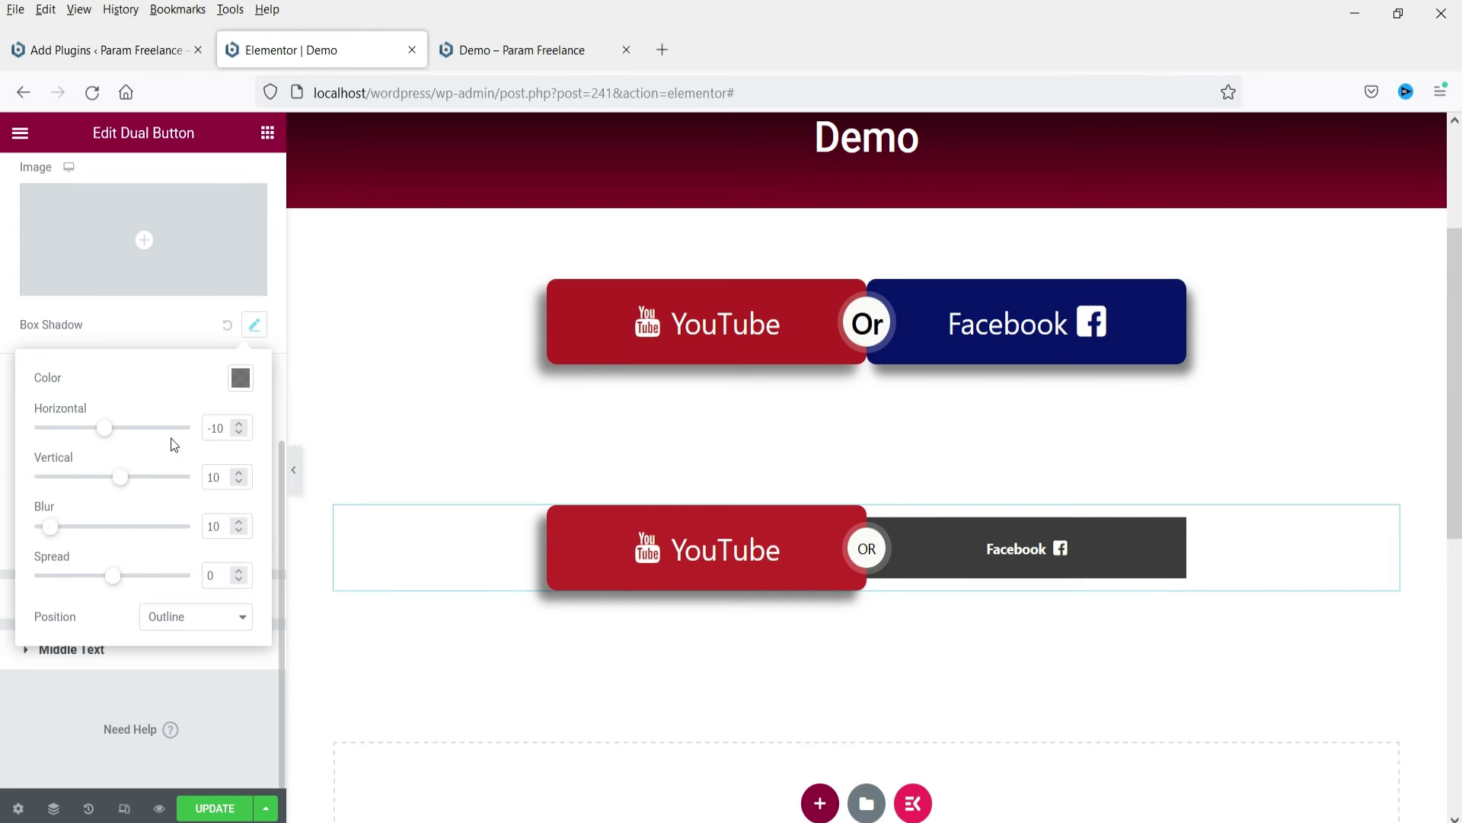
click(6, 382)
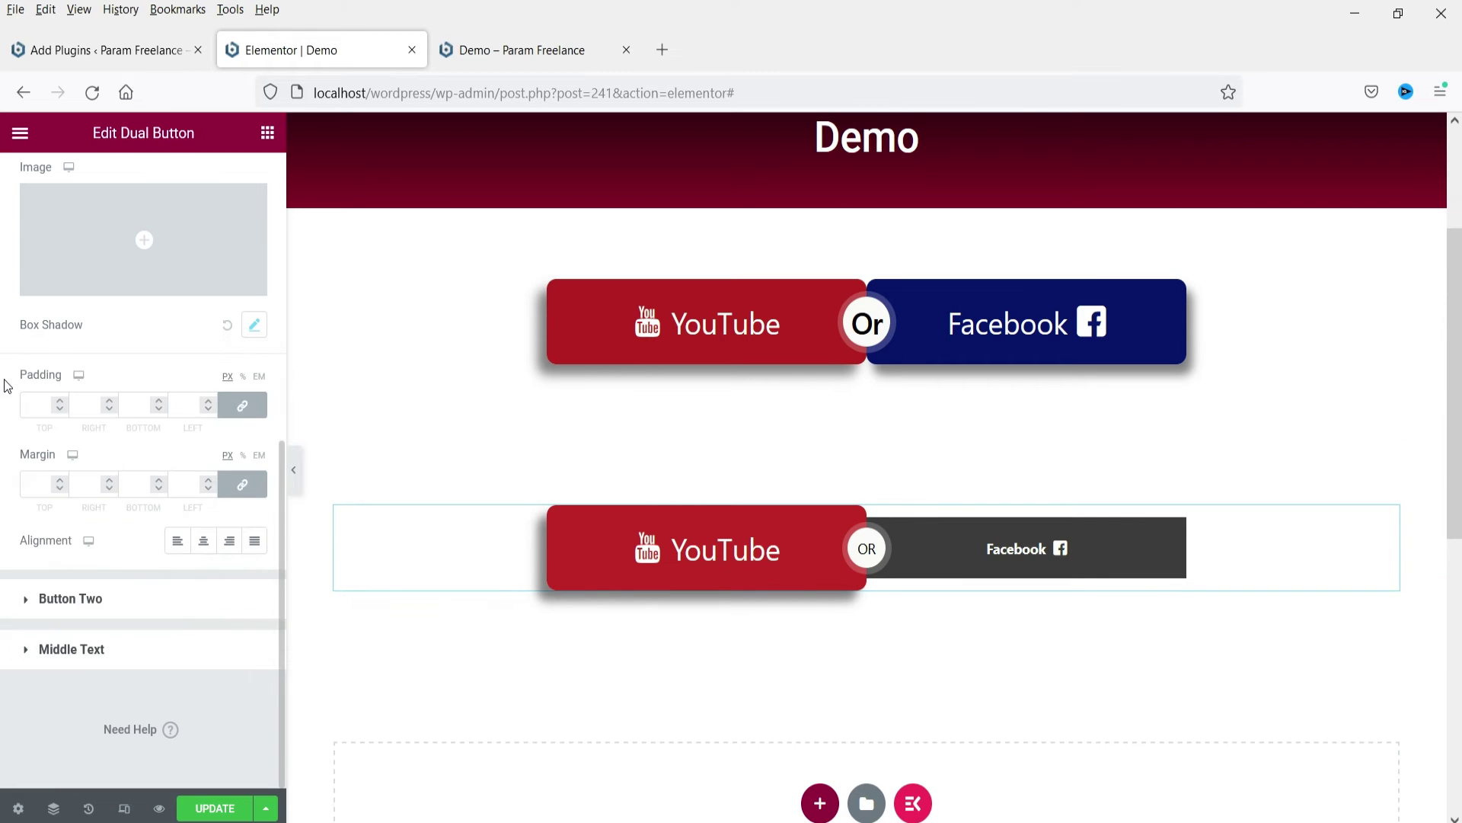
Set Button One's content alignment to centre.
click(202, 543)
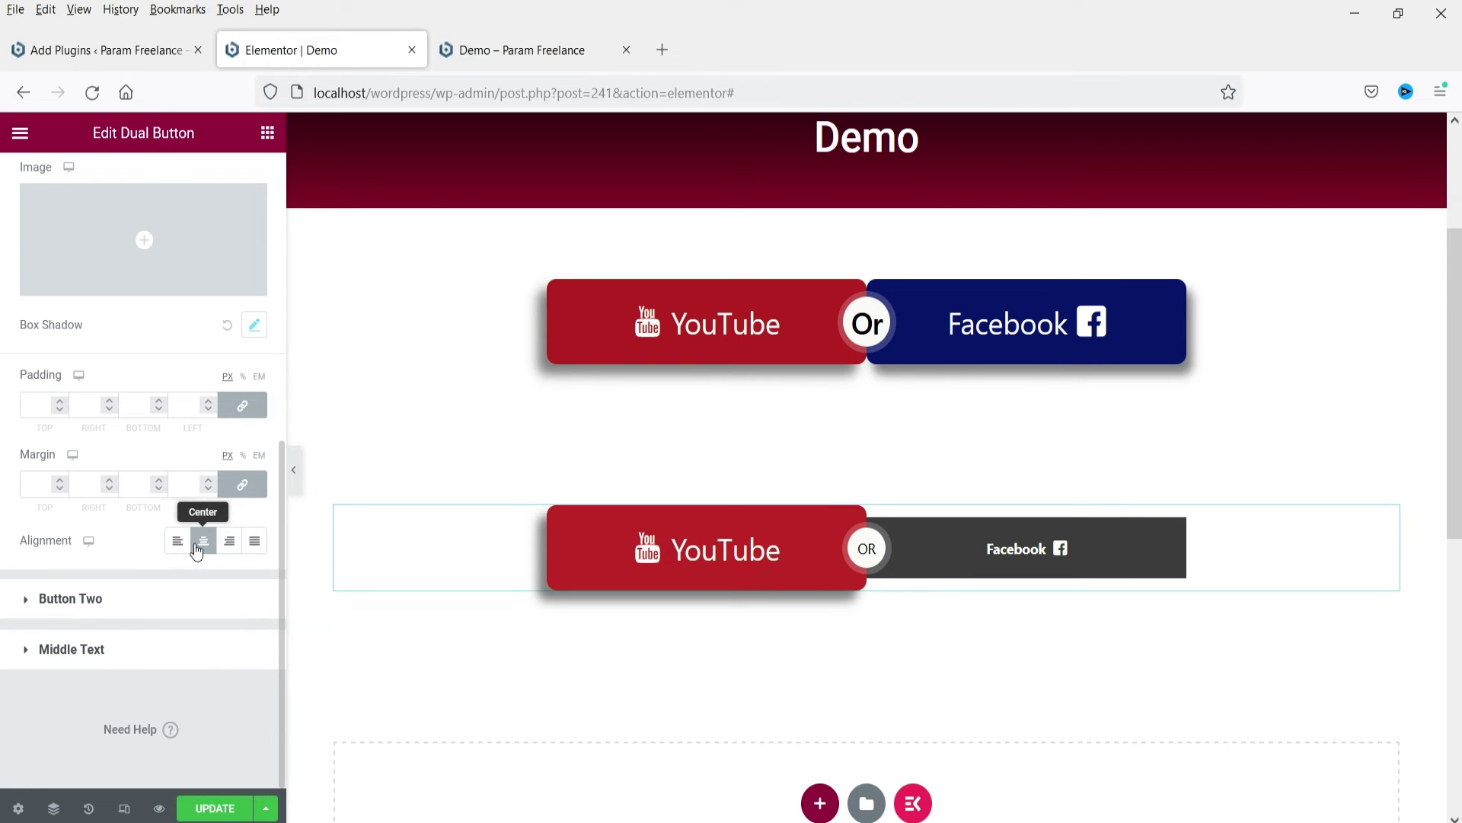
click(197, 541)
Style Button Two's typography with a font size of 30 px and a lighter weight matching Button One's text.
click(90, 598)
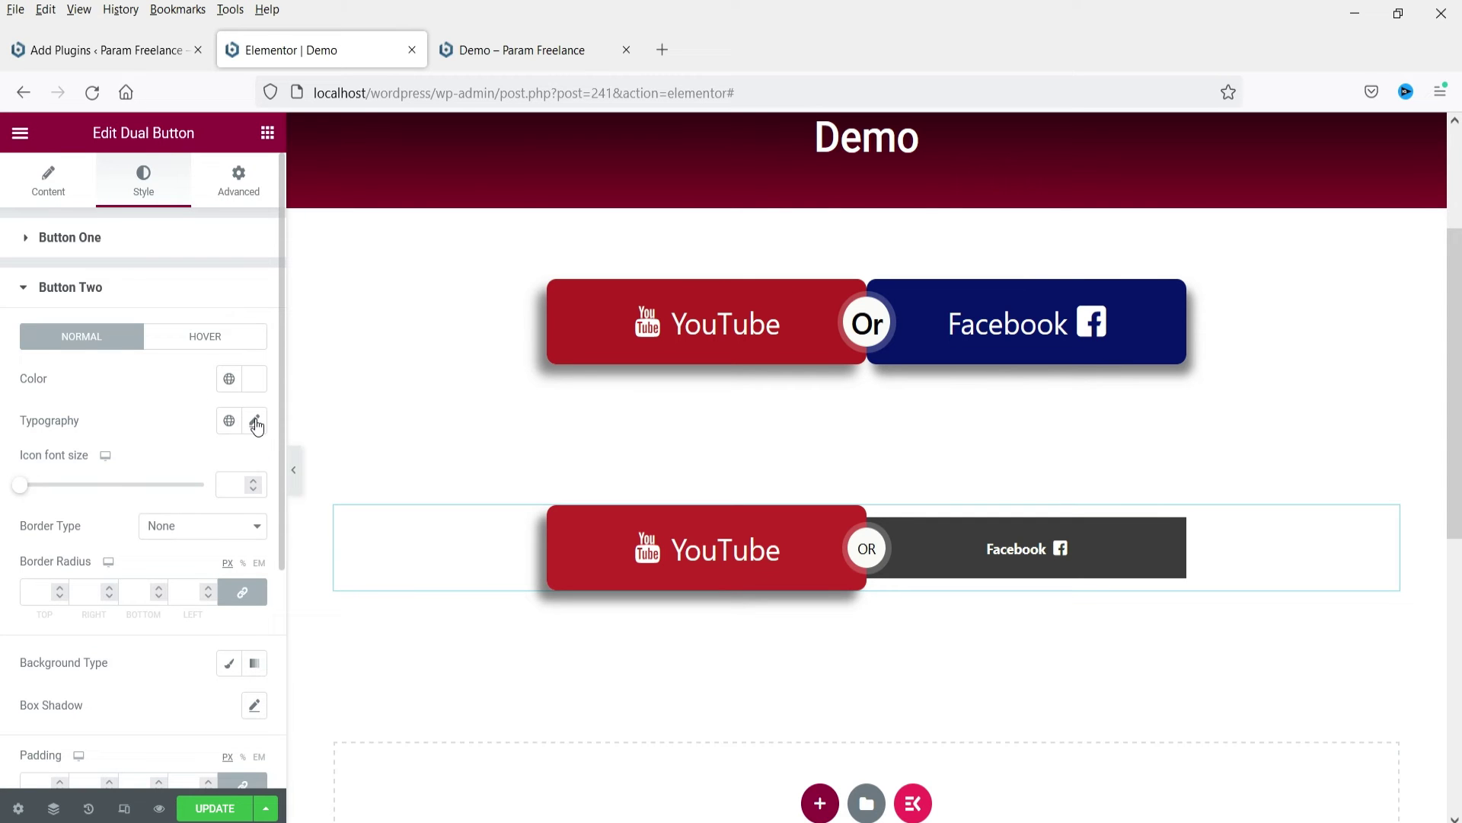
click(255, 423)
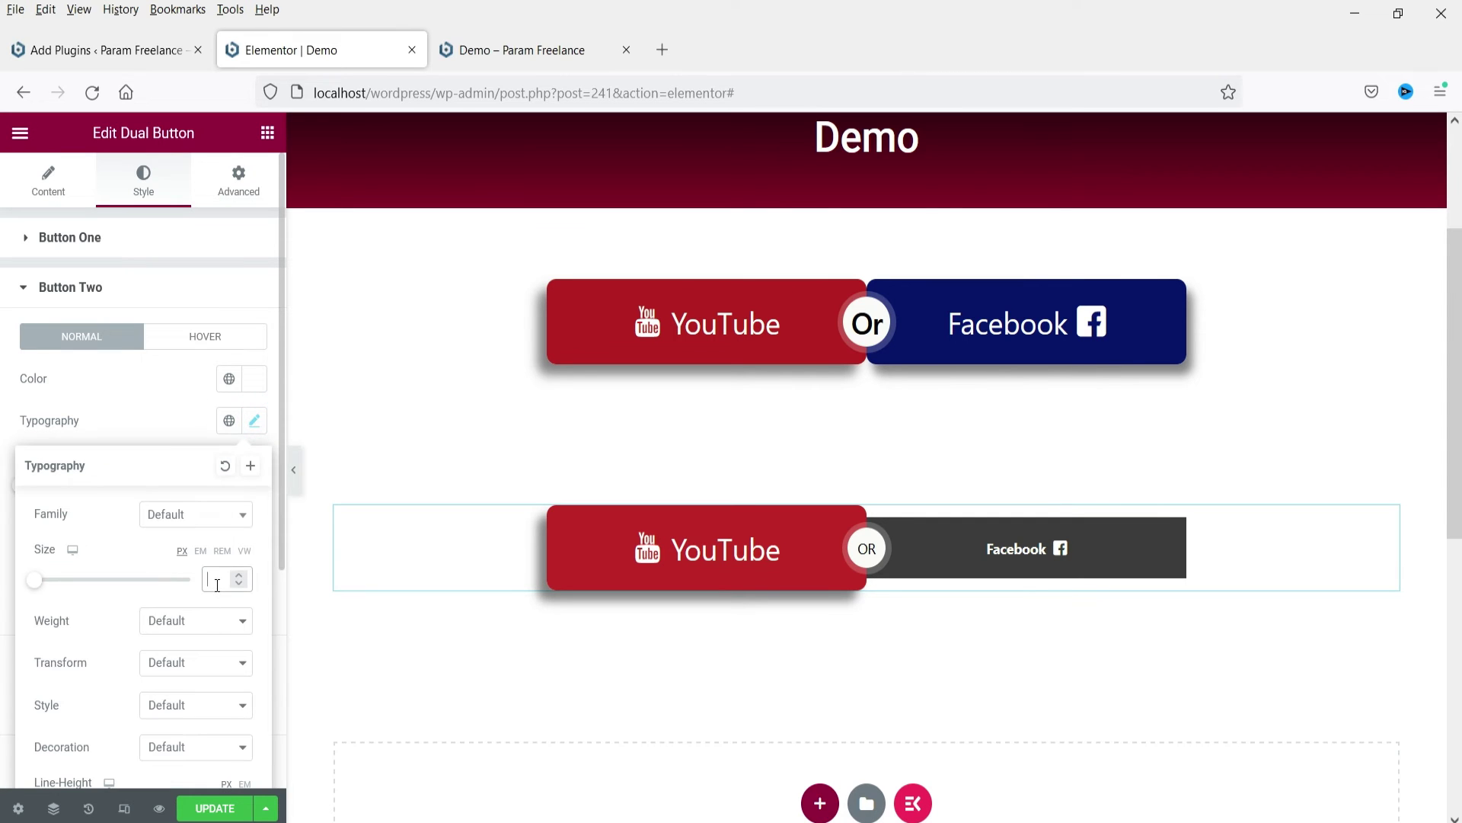
text(30)
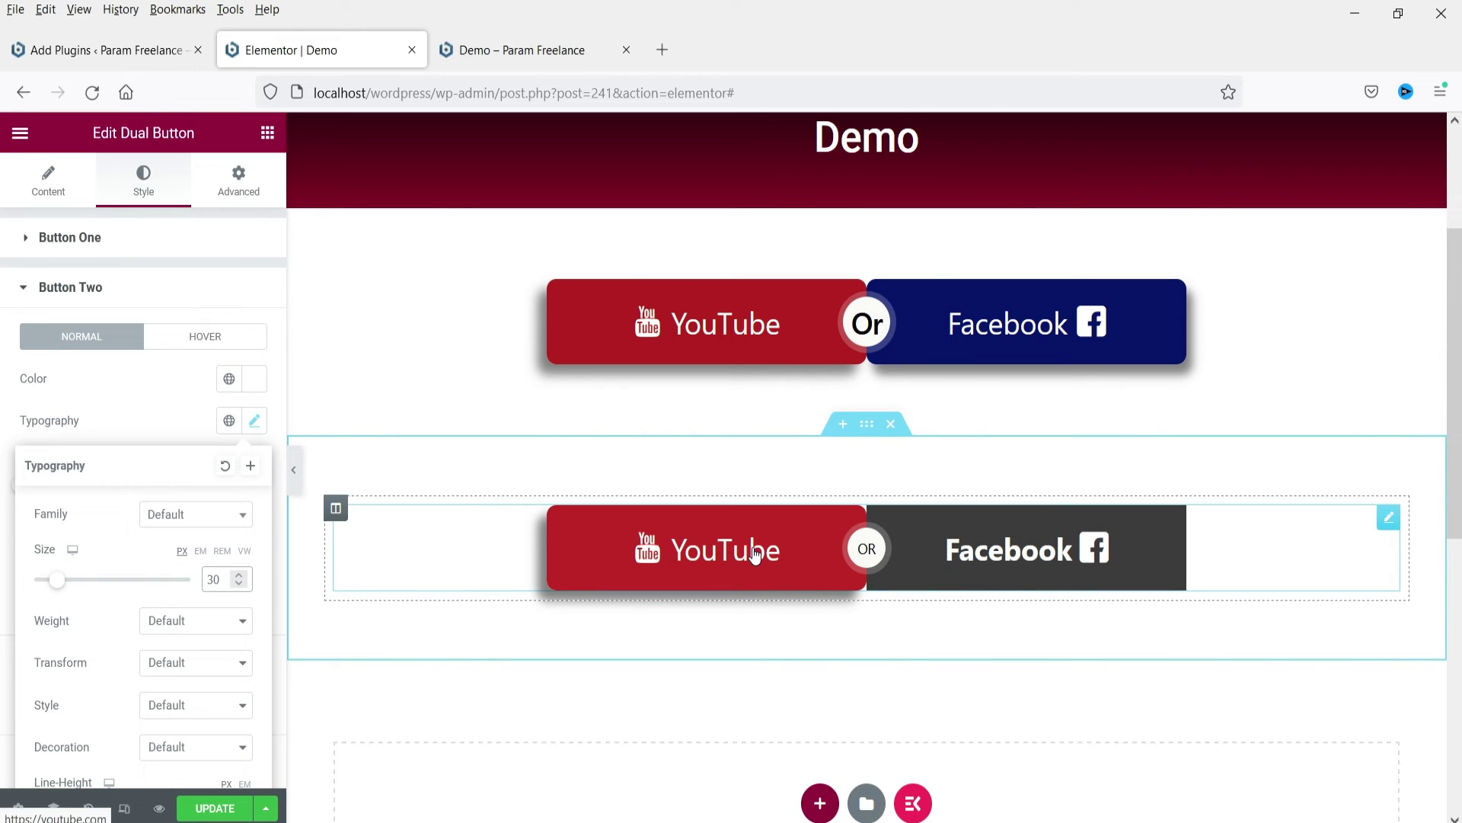
click(166, 621)
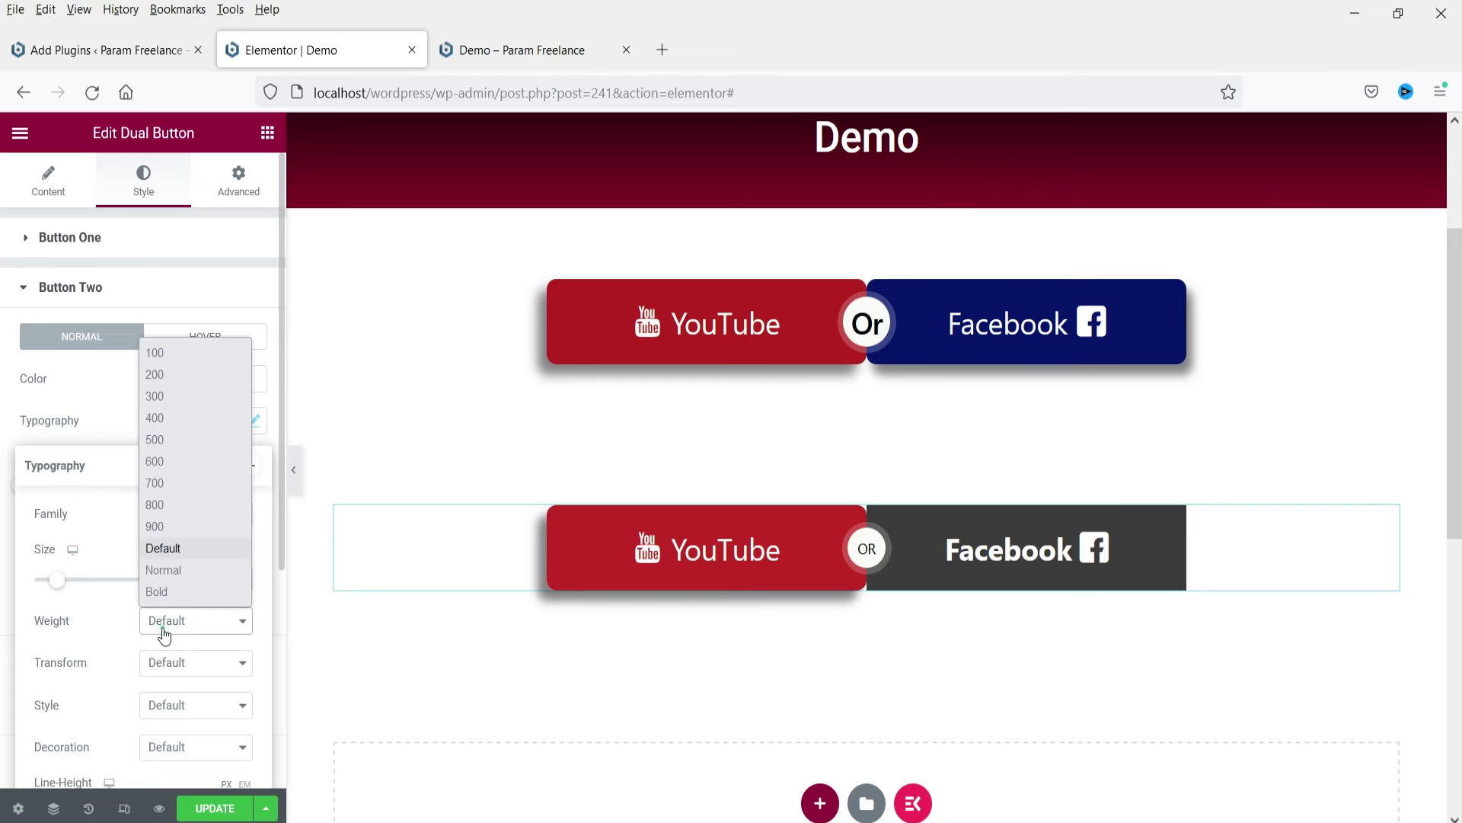
click(175, 460)
click(110, 417)
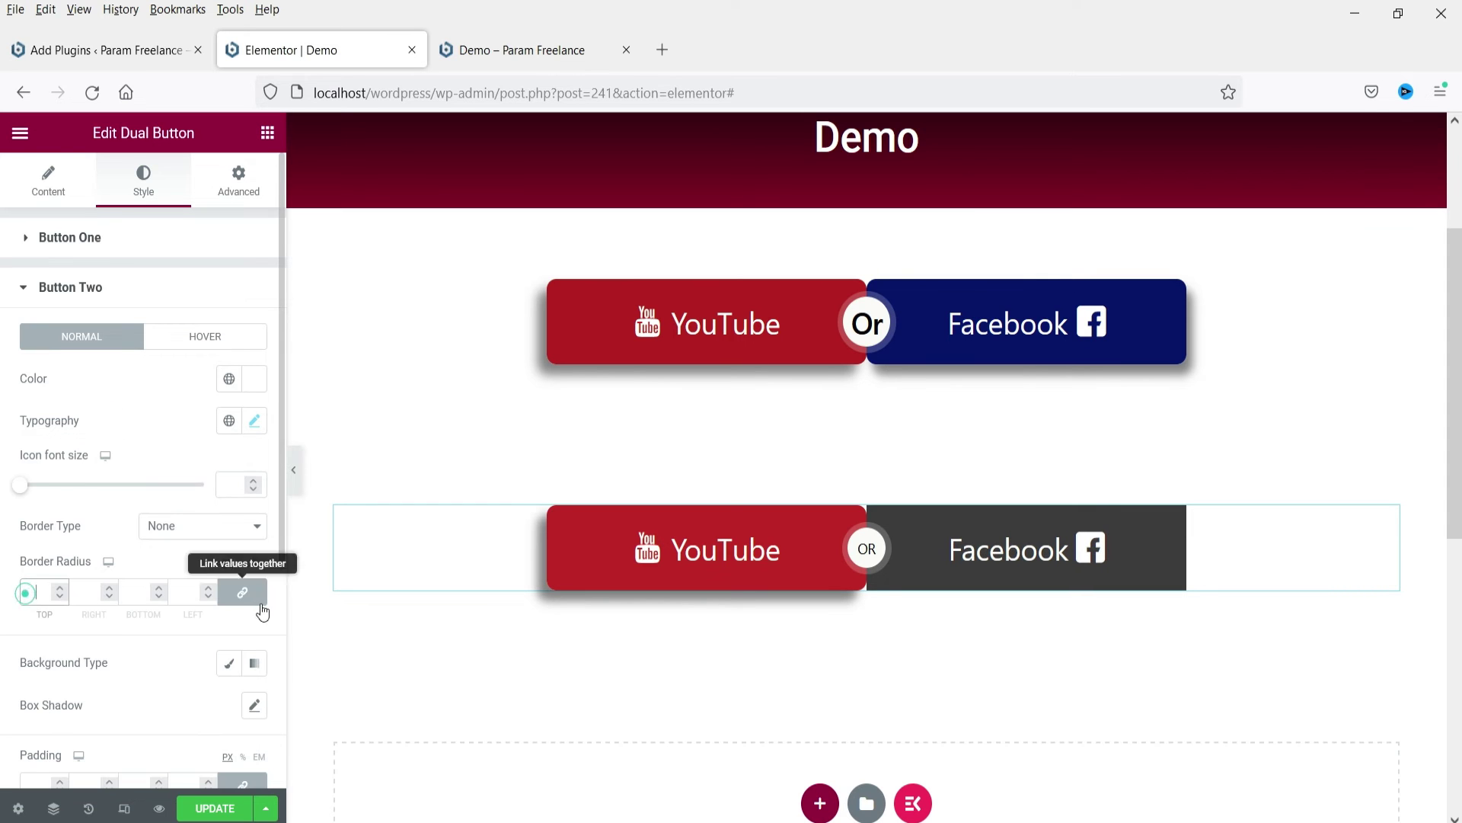
Give Button Two a 10 px border radius on all corners and a classic dark blue background colour.
text(10)
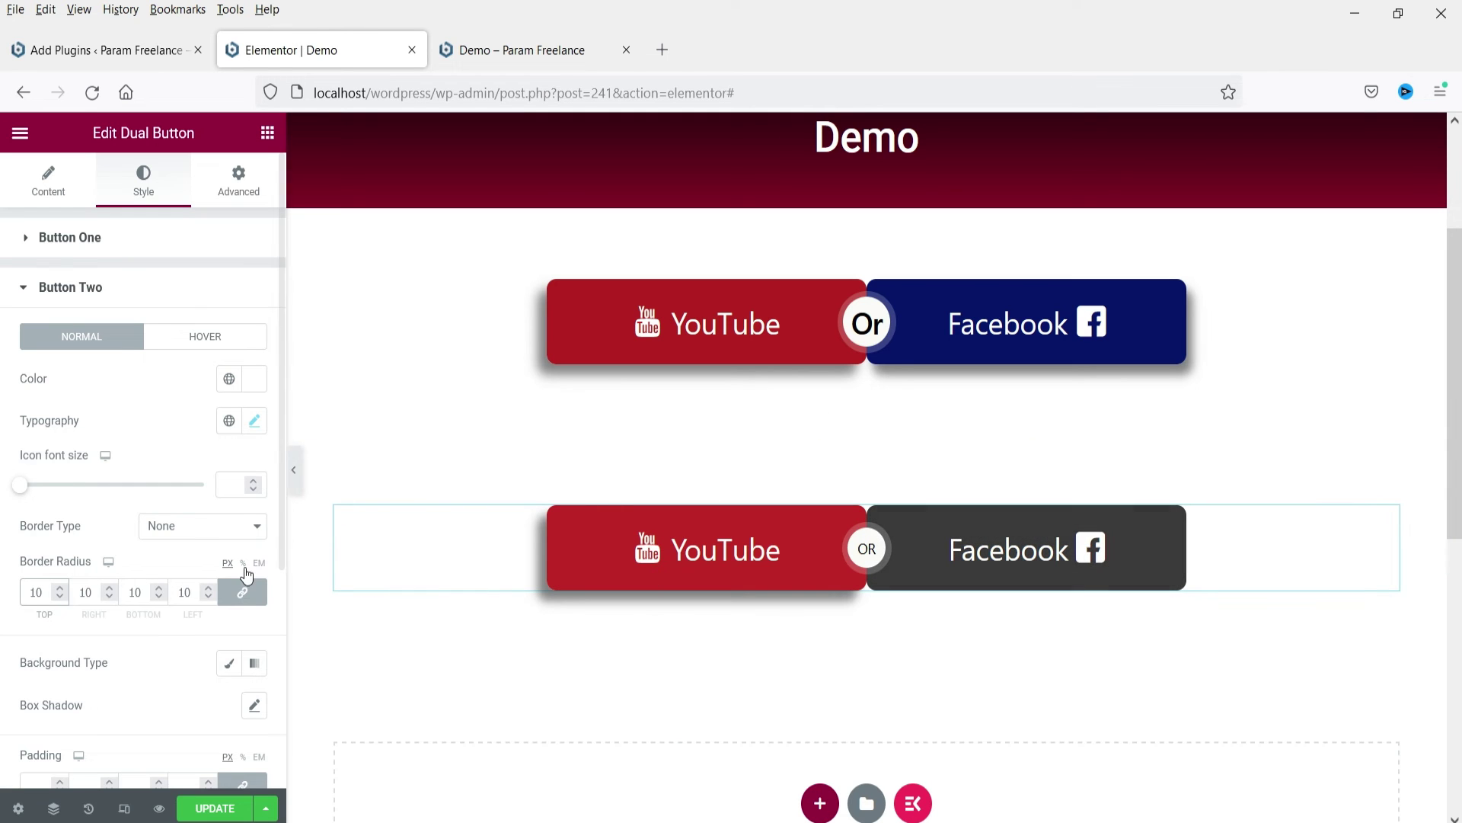
click(226, 662)
scroll(137, 468, down, 5)
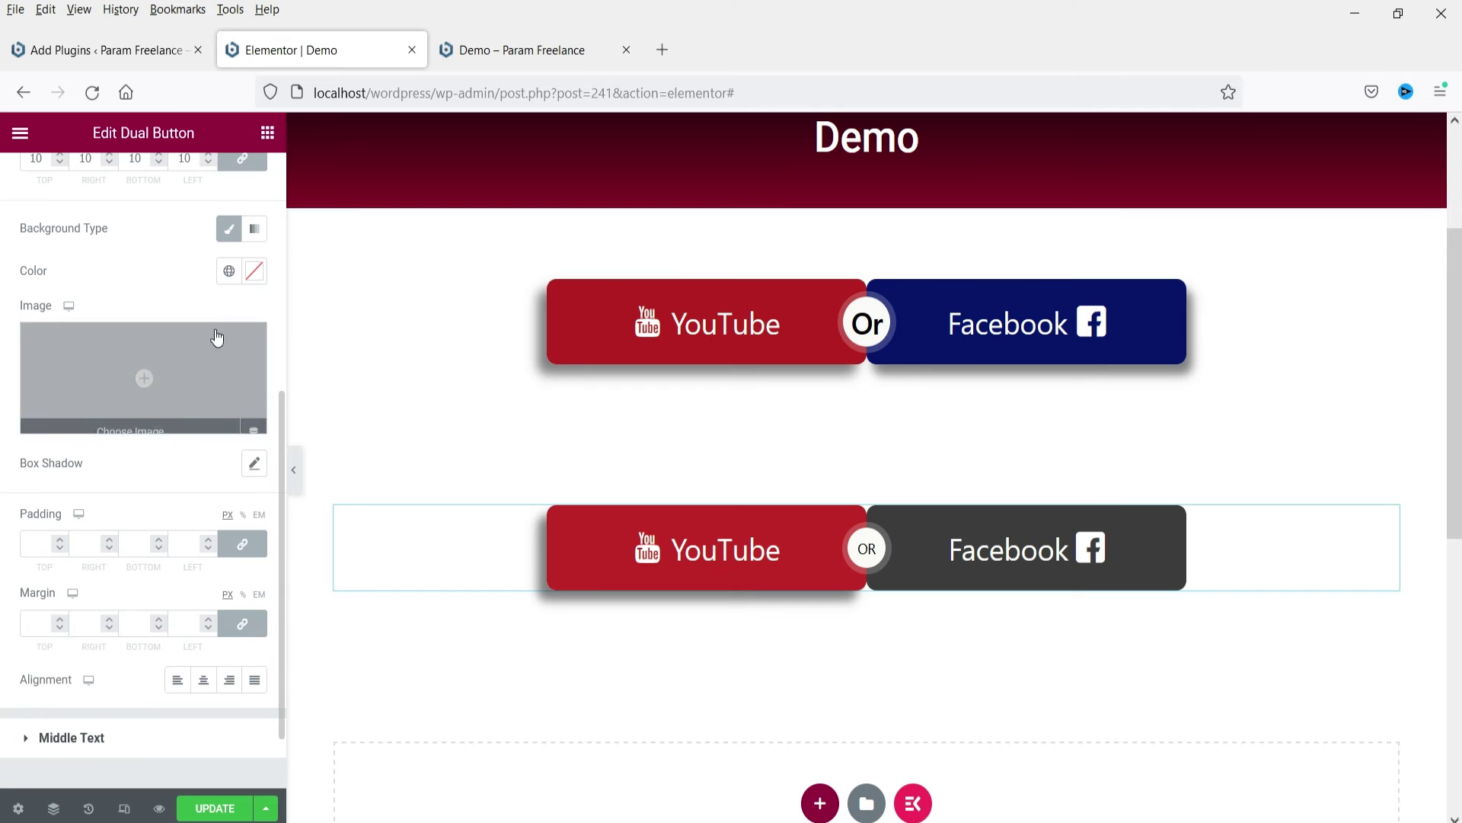
click(229, 271)
click(255, 273)
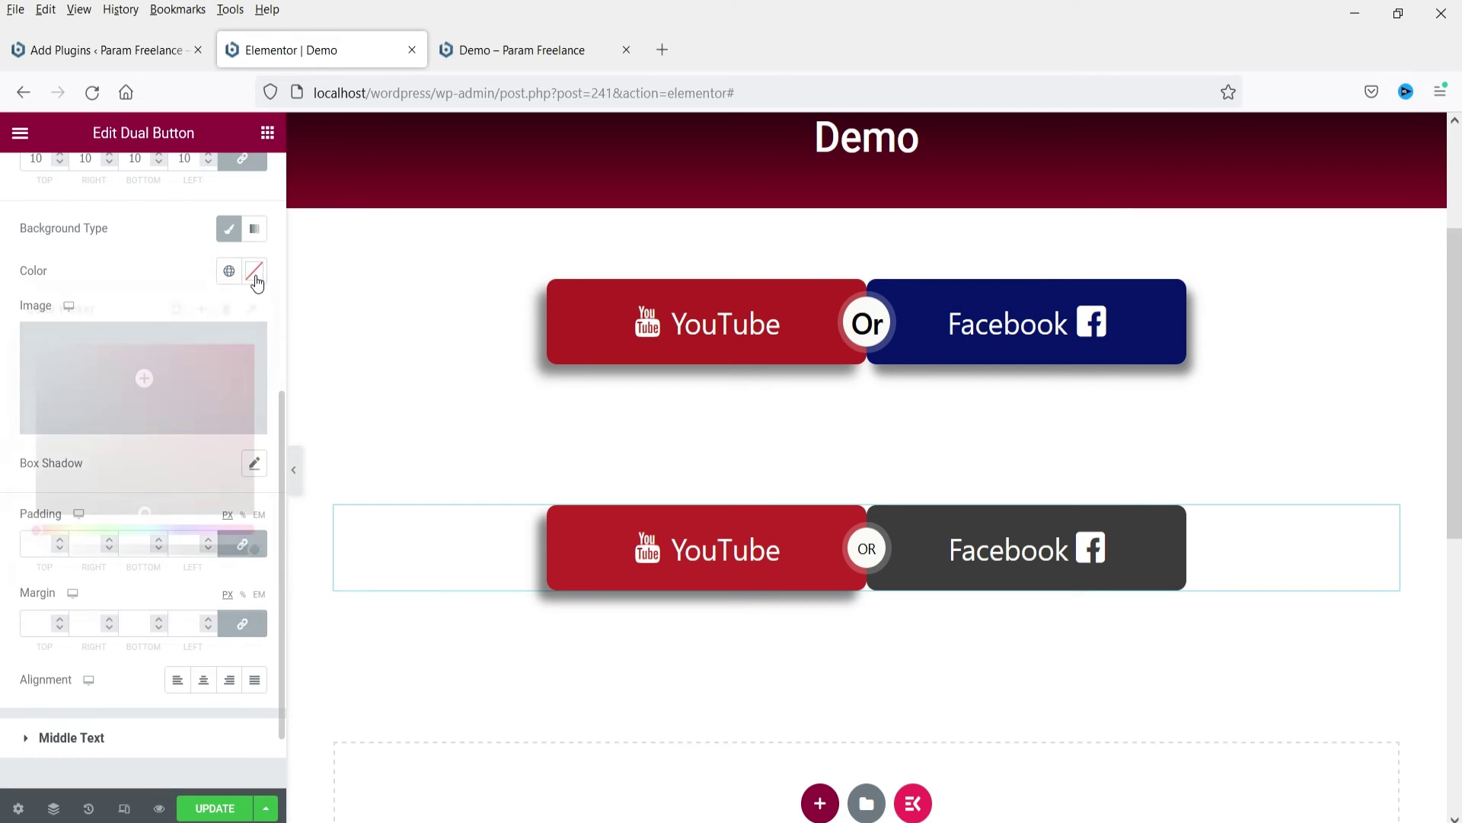
click(173, 530)
click(222, 418)
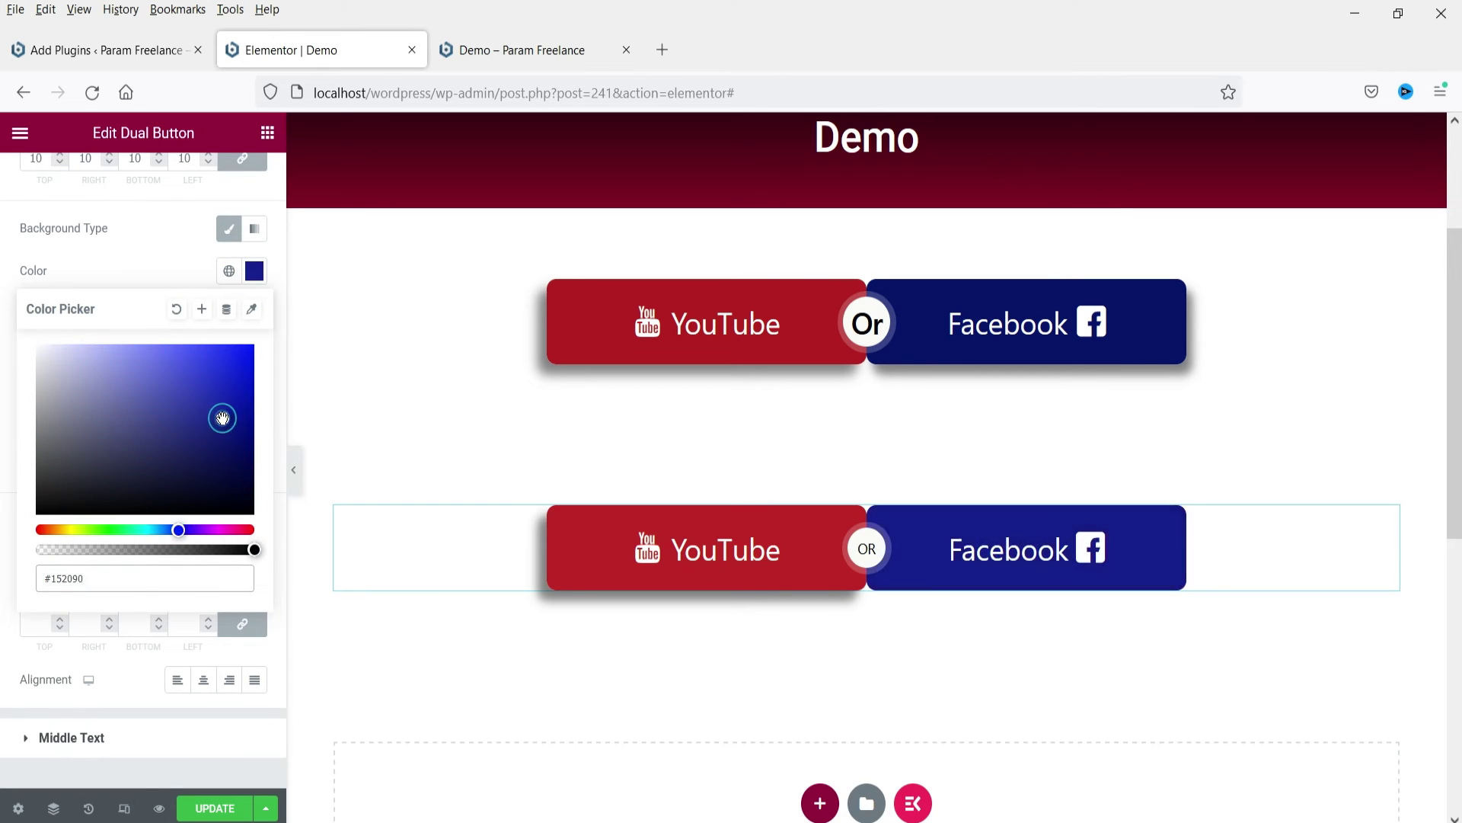
drag(225, 416, 229, 416)
click(160, 261)
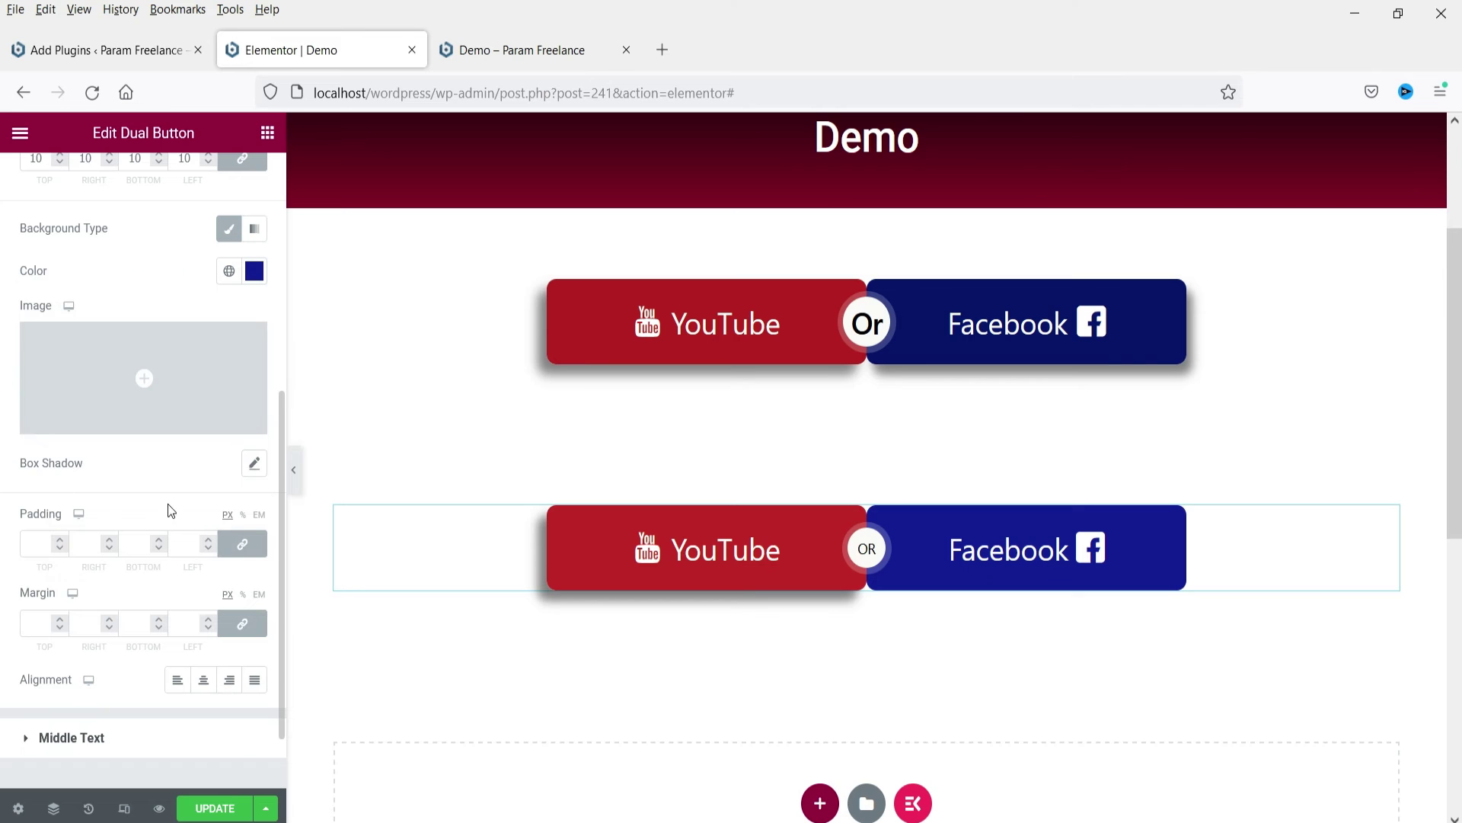
Add a box shadow to Button Two with a horizontal offset of 10 and a vertical offset of 10.
click(257, 466)
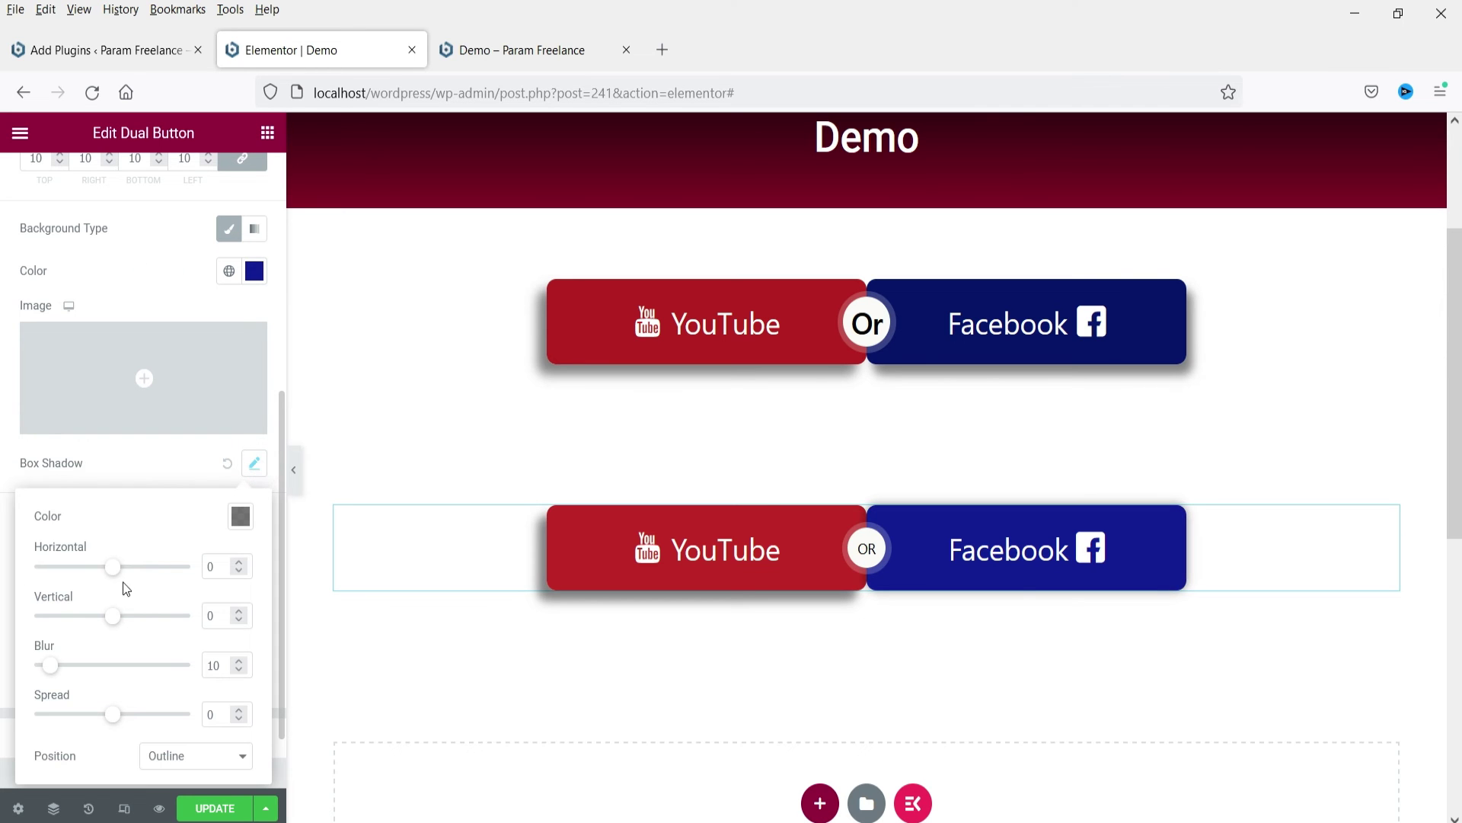
drag(114, 575, 120, 626)
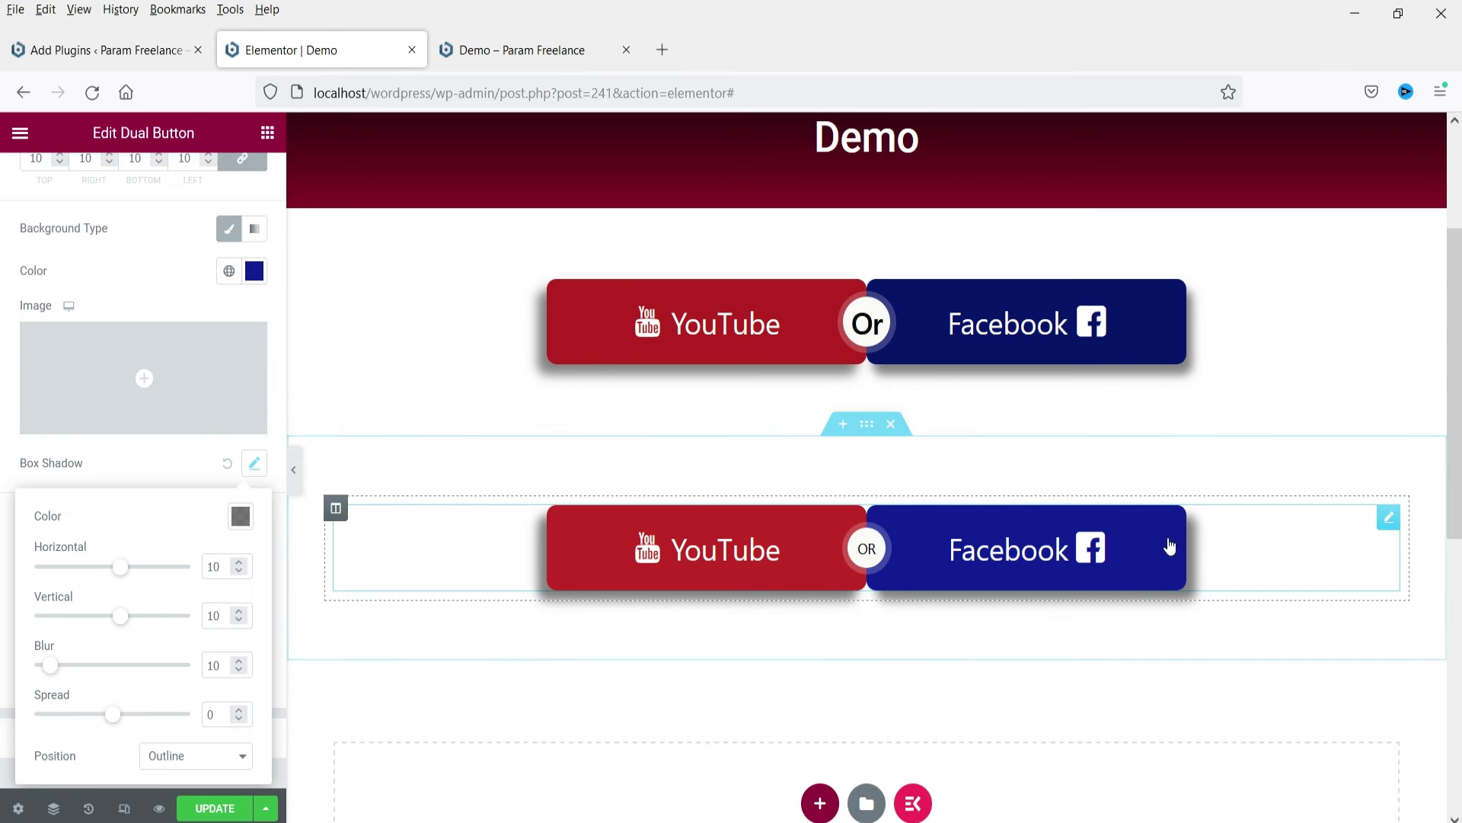
click(99, 487)
Set the middle text's typography to a size of 25 px and a weight of 500.
scroll(84, 655, down, 1)
click(85, 654)
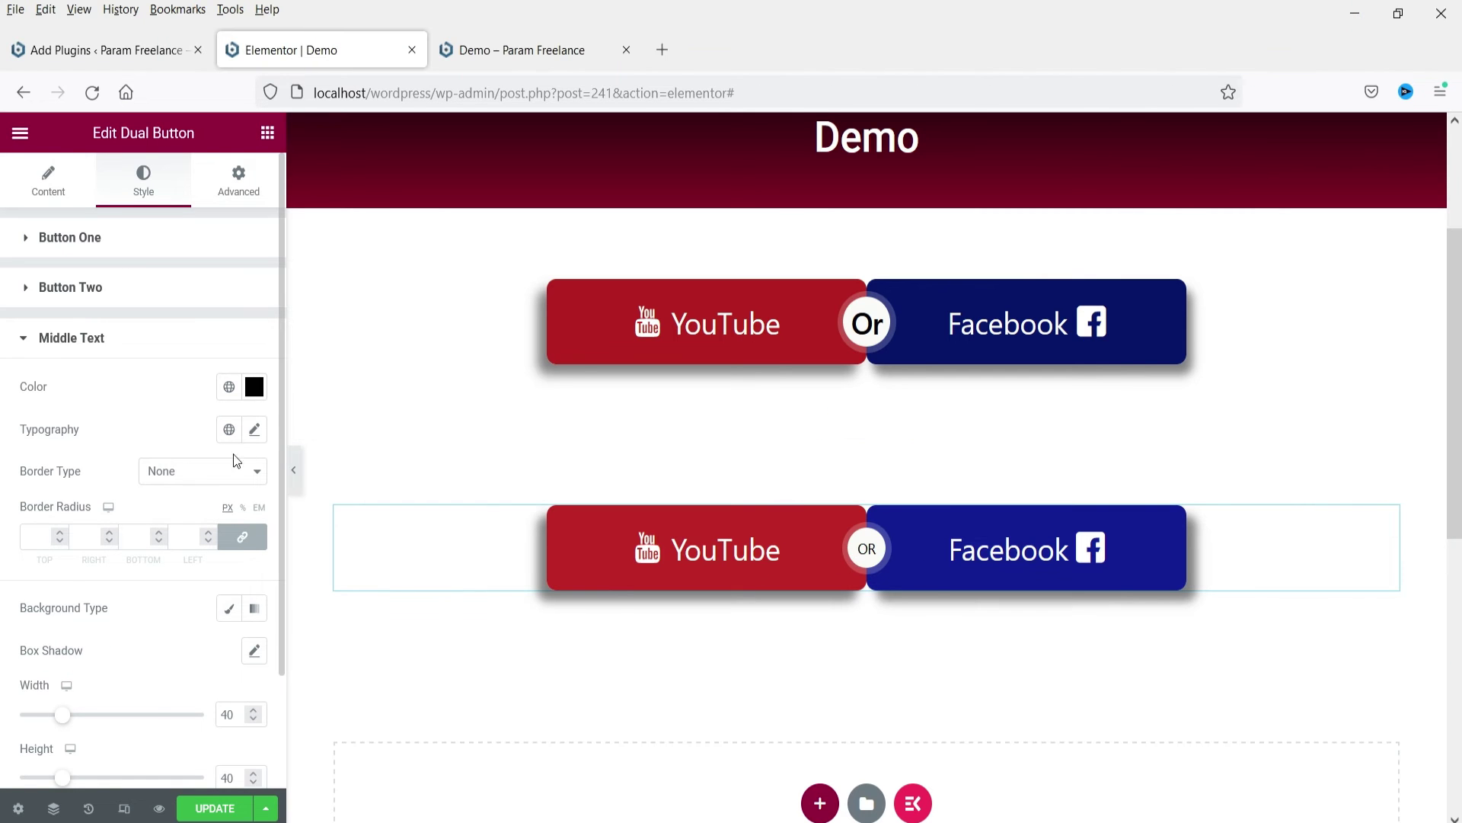
click(254, 429)
click(222, 588)
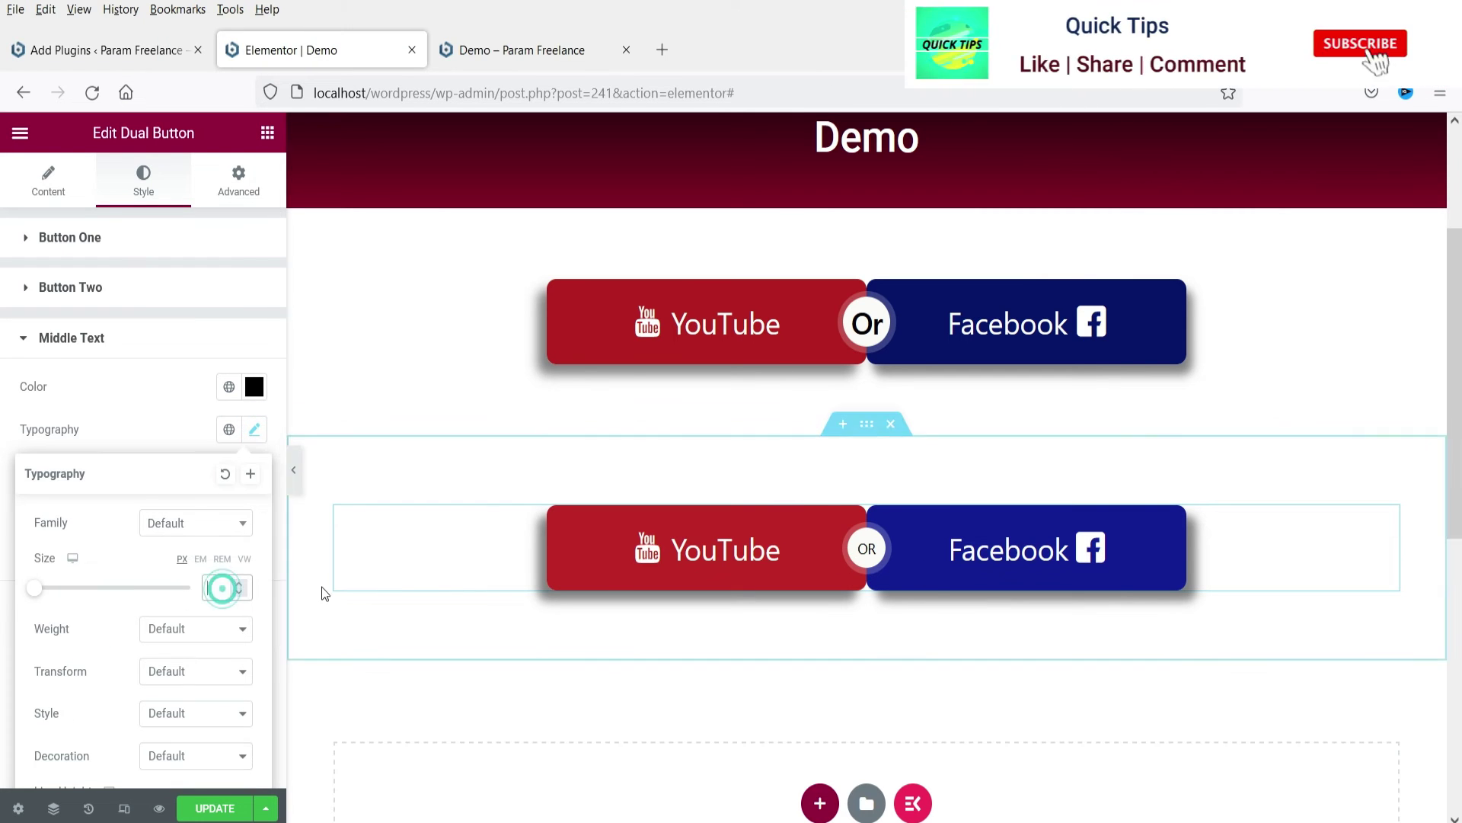
text(25)
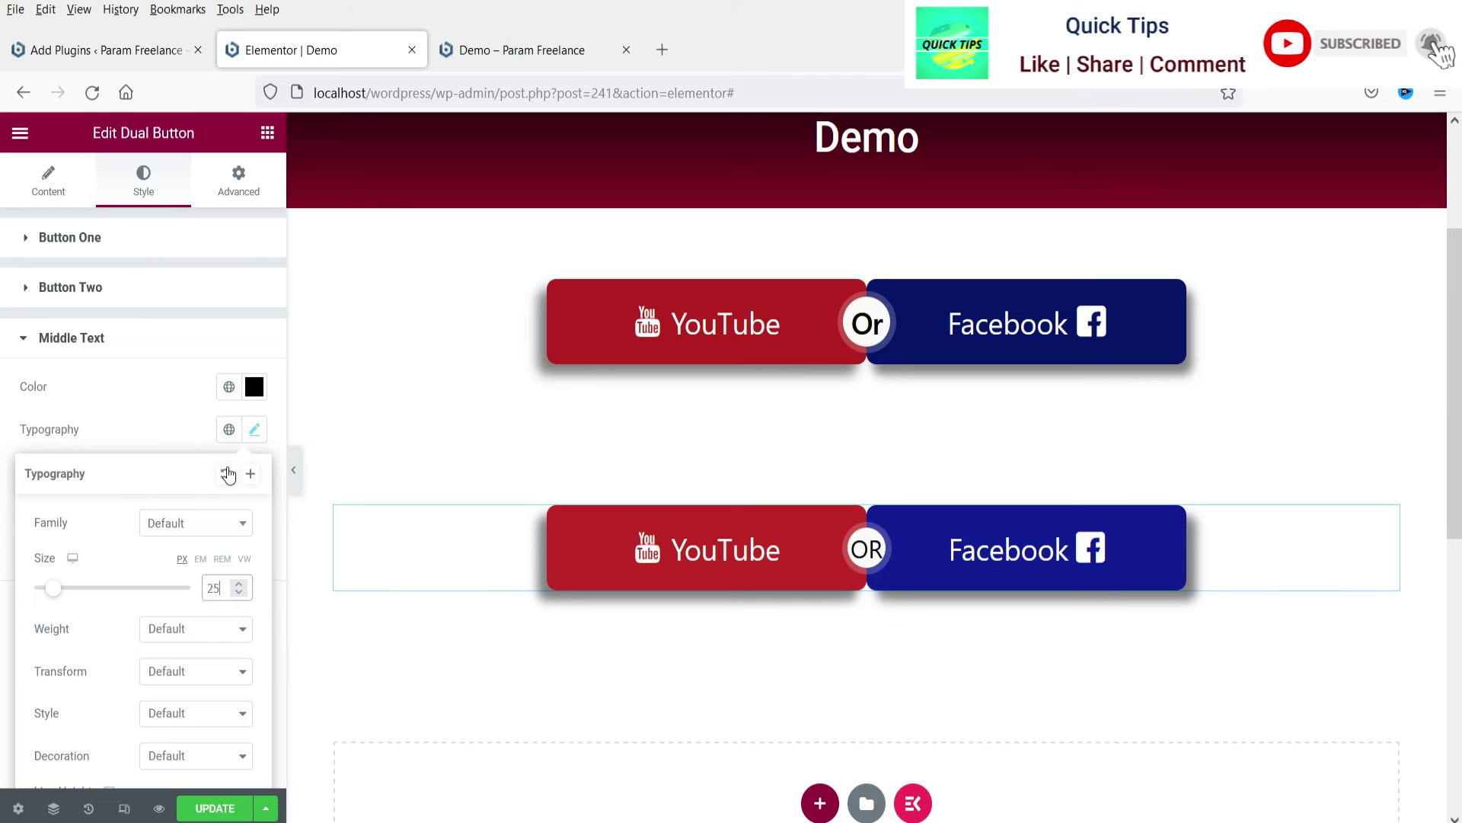
click(196, 629)
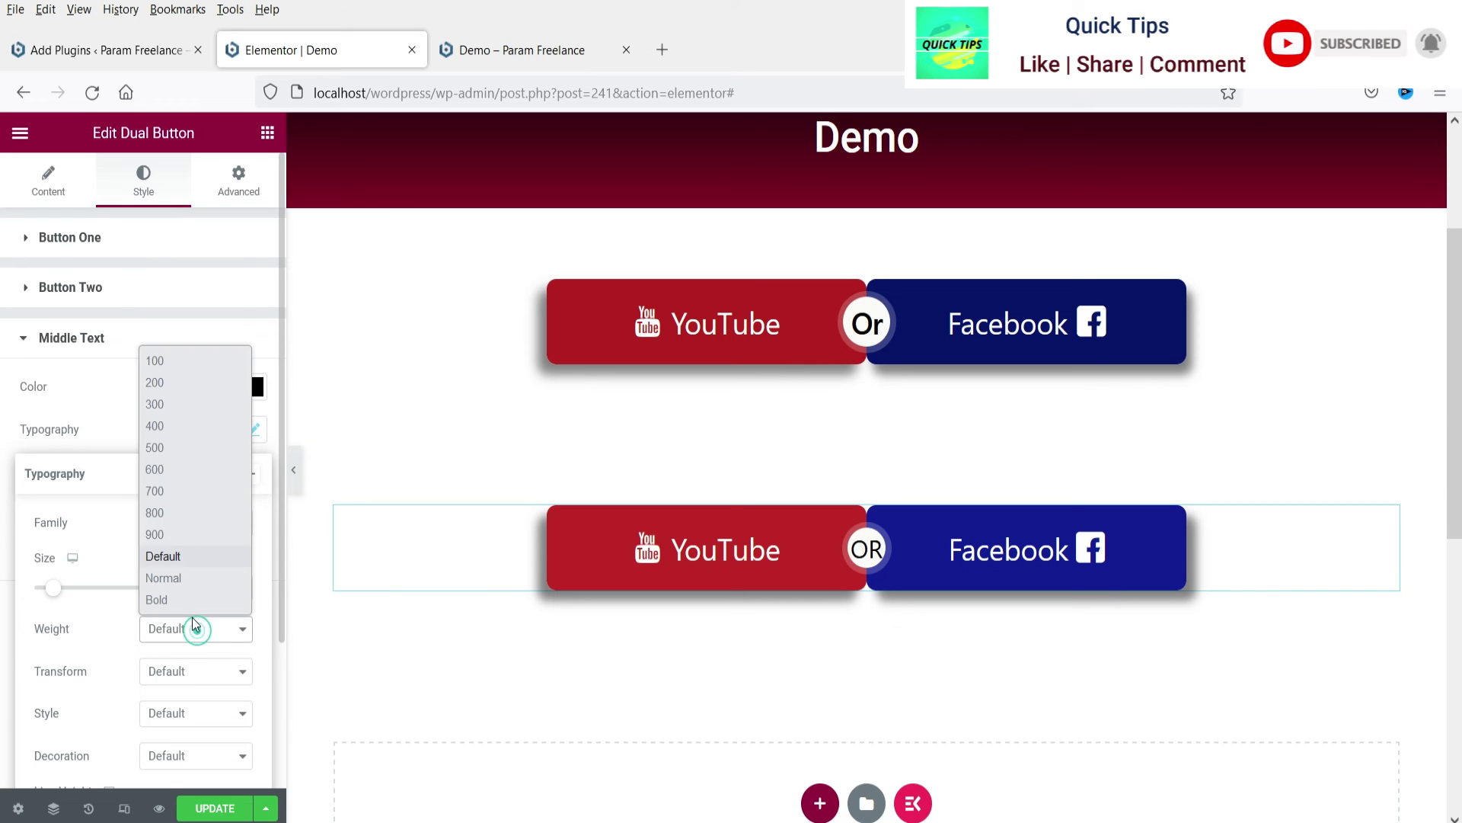
click(171, 449)
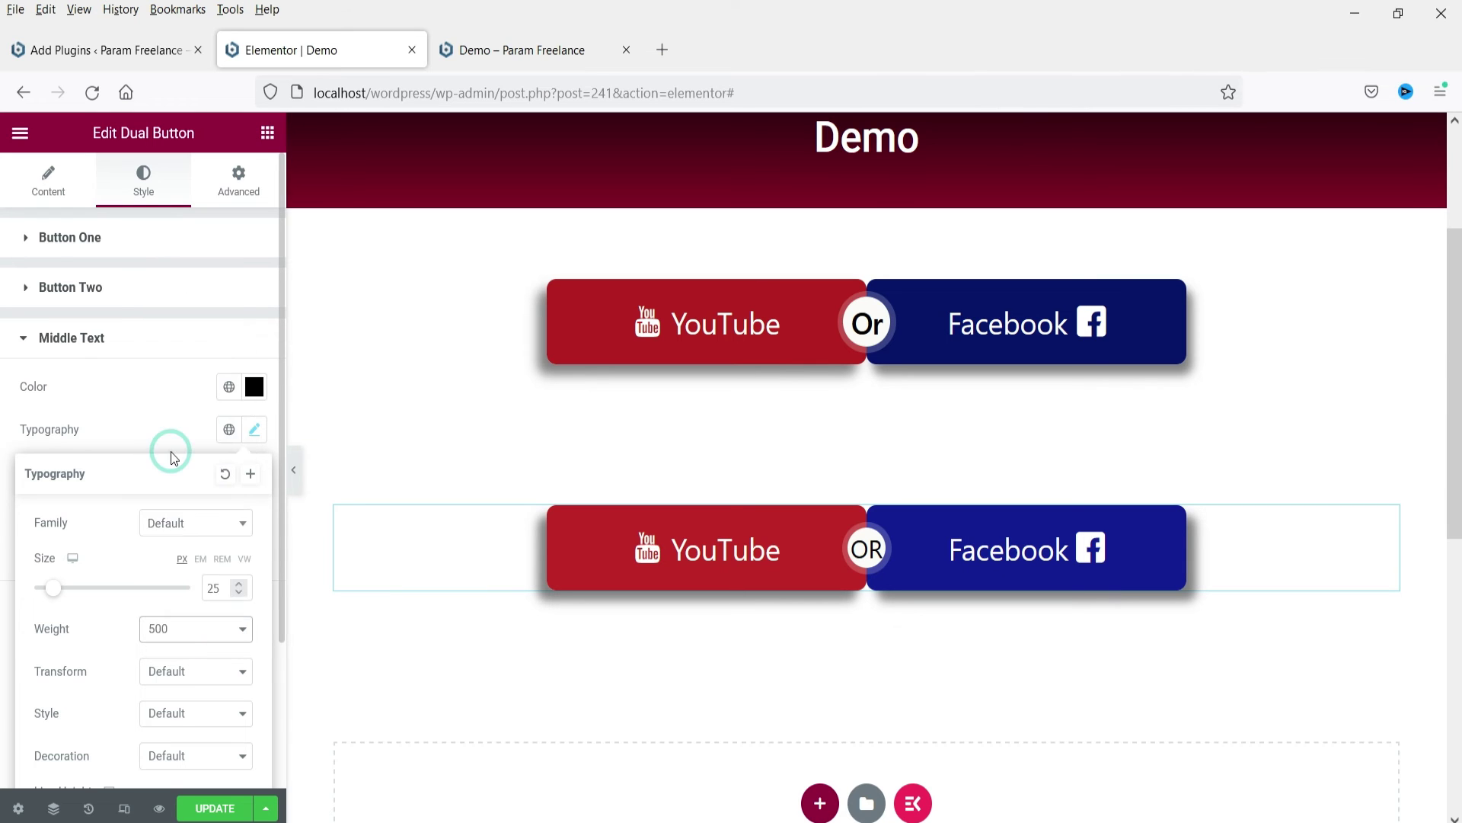
click(124, 401)
Give the middle text a classic background in bright yellow.
scroll(123, 625, down, 2)
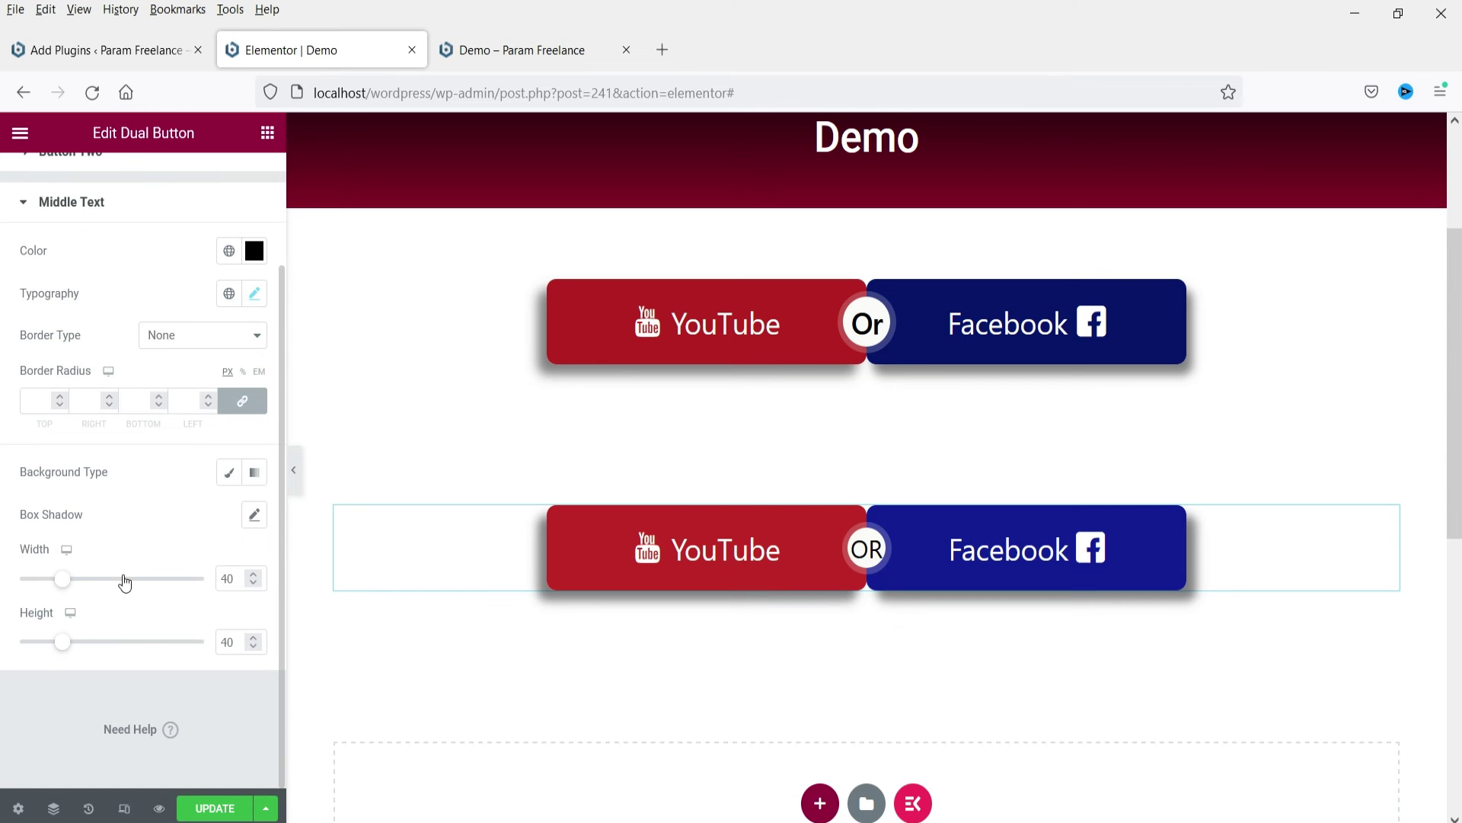
click(229, 473)
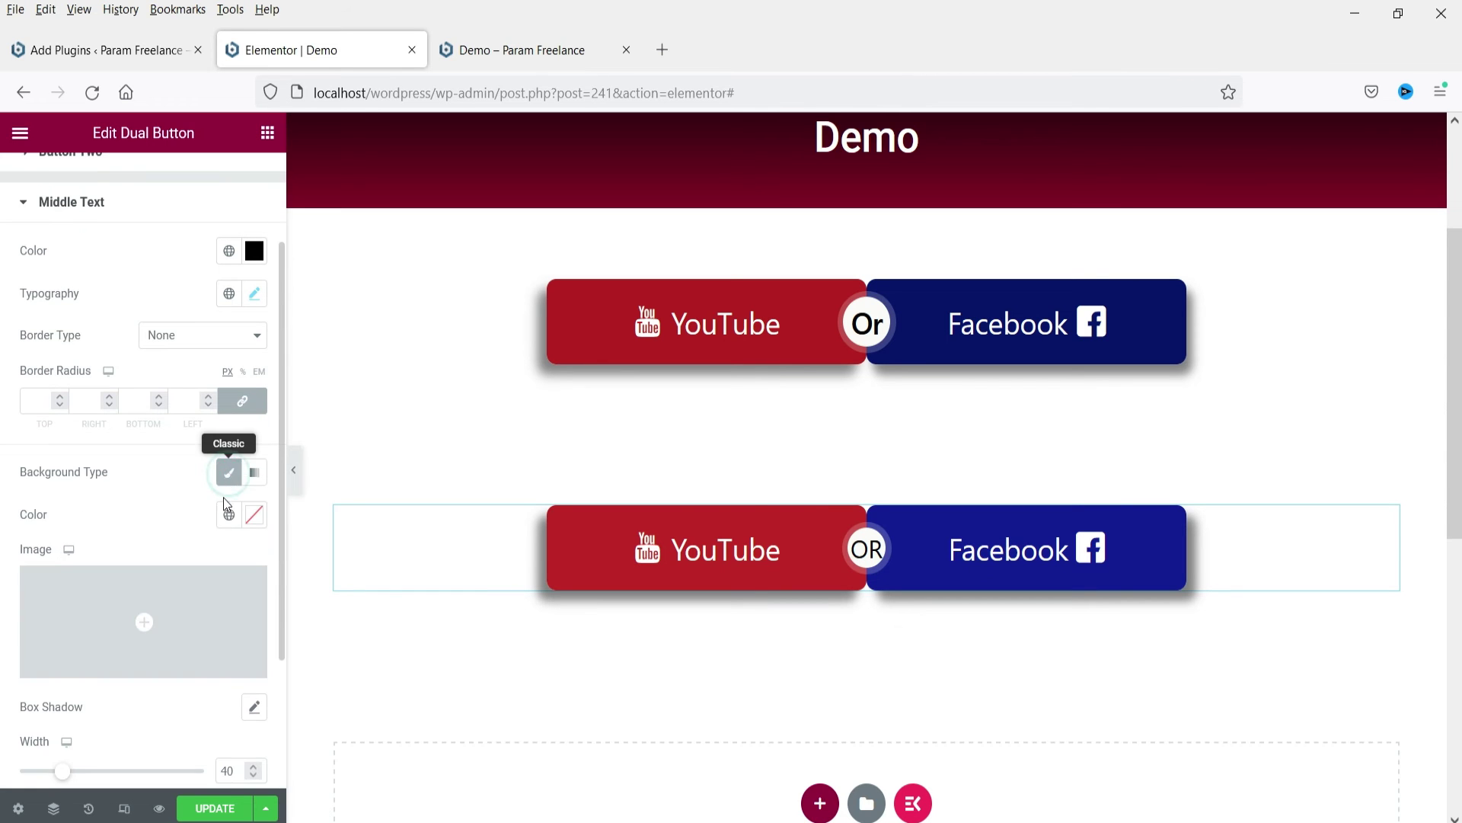
click(228, 516)
click(66, 364)
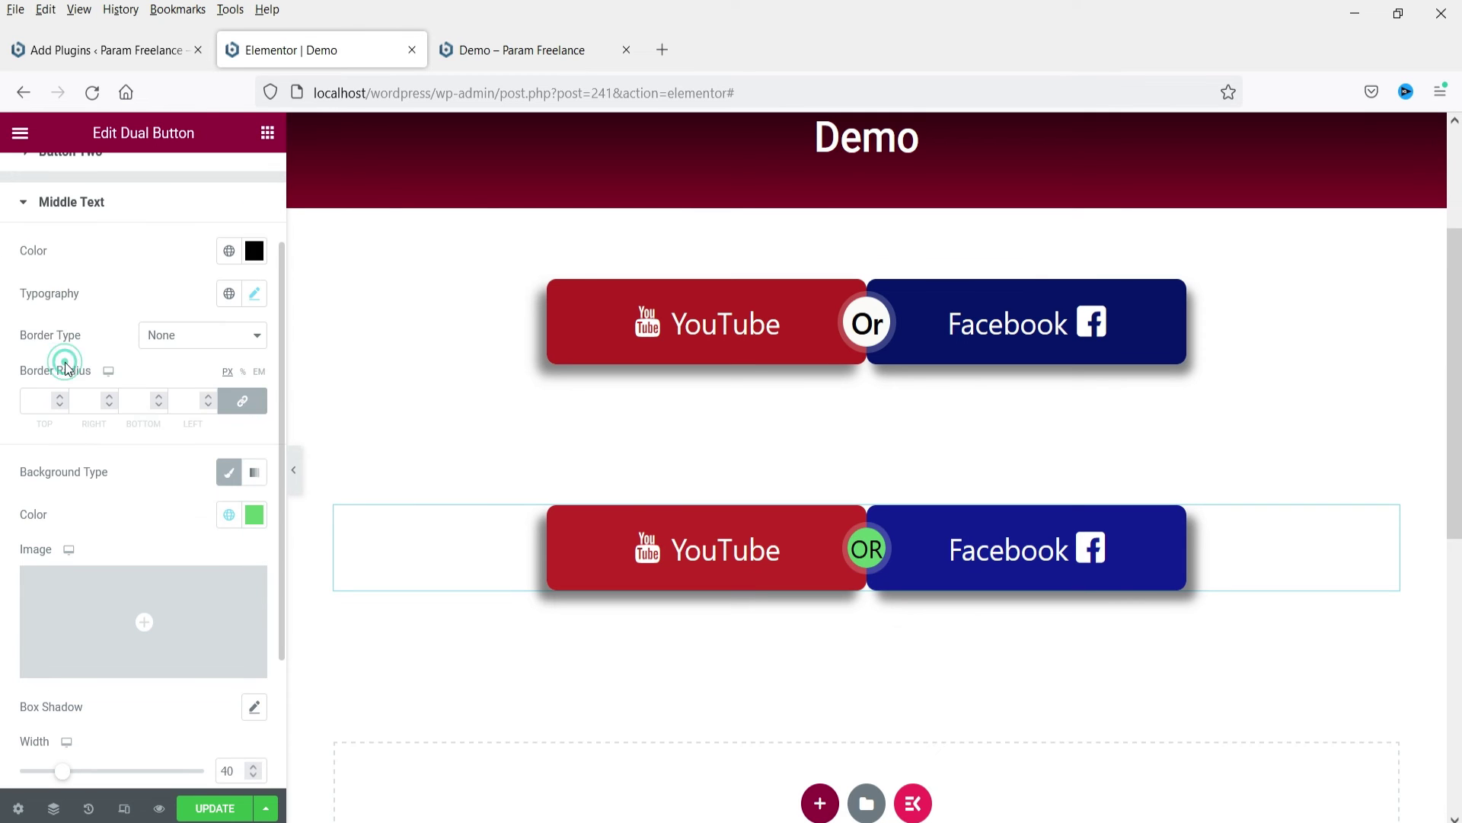
click(254, 515)
click(75, 415)
drag(140, 262, 199, 231)
click(31, 531)
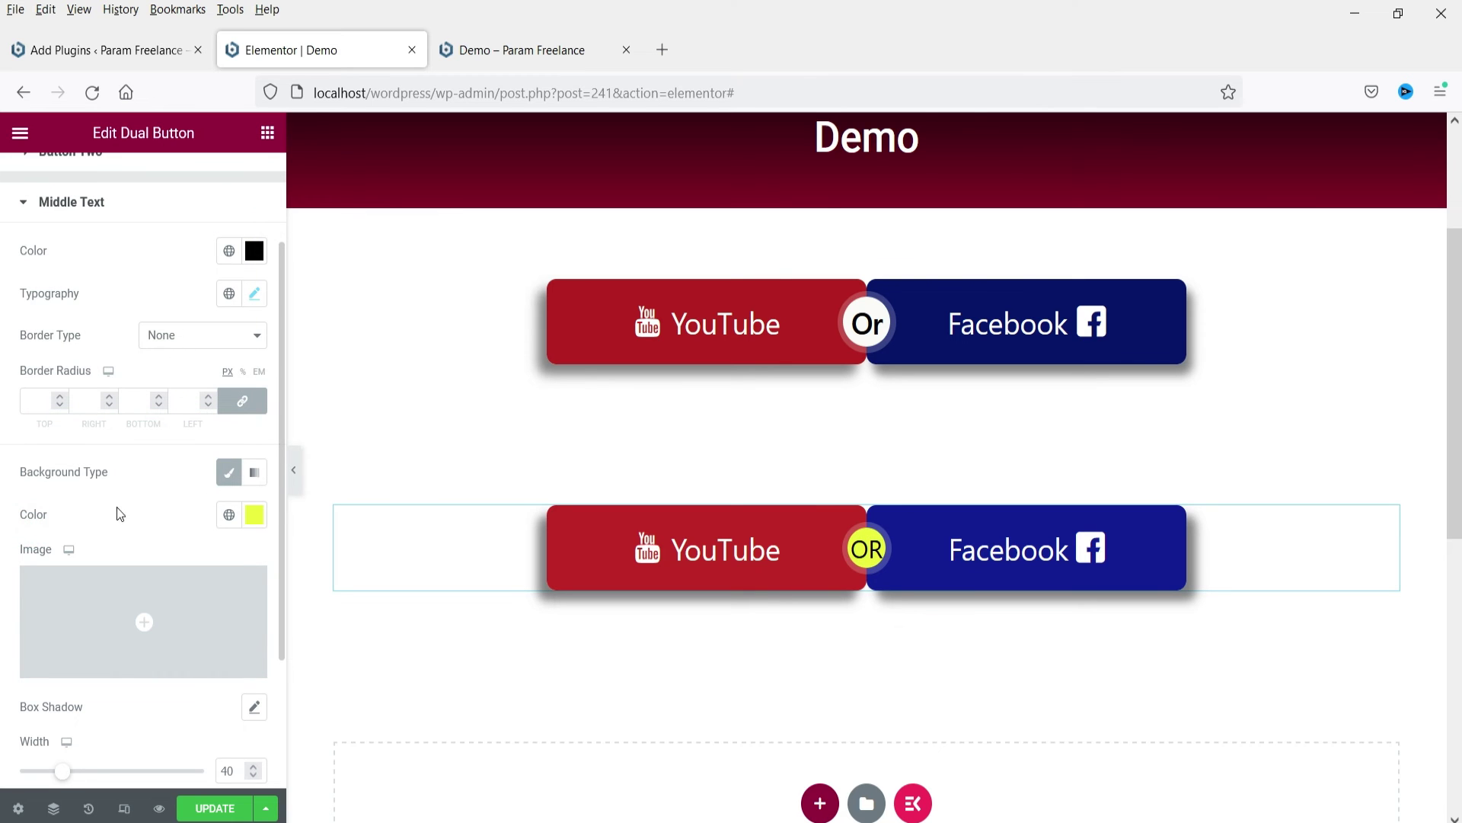
Set the middle text circle's width and height to 60 and update the page.
scroll(151, 506, down, 2)
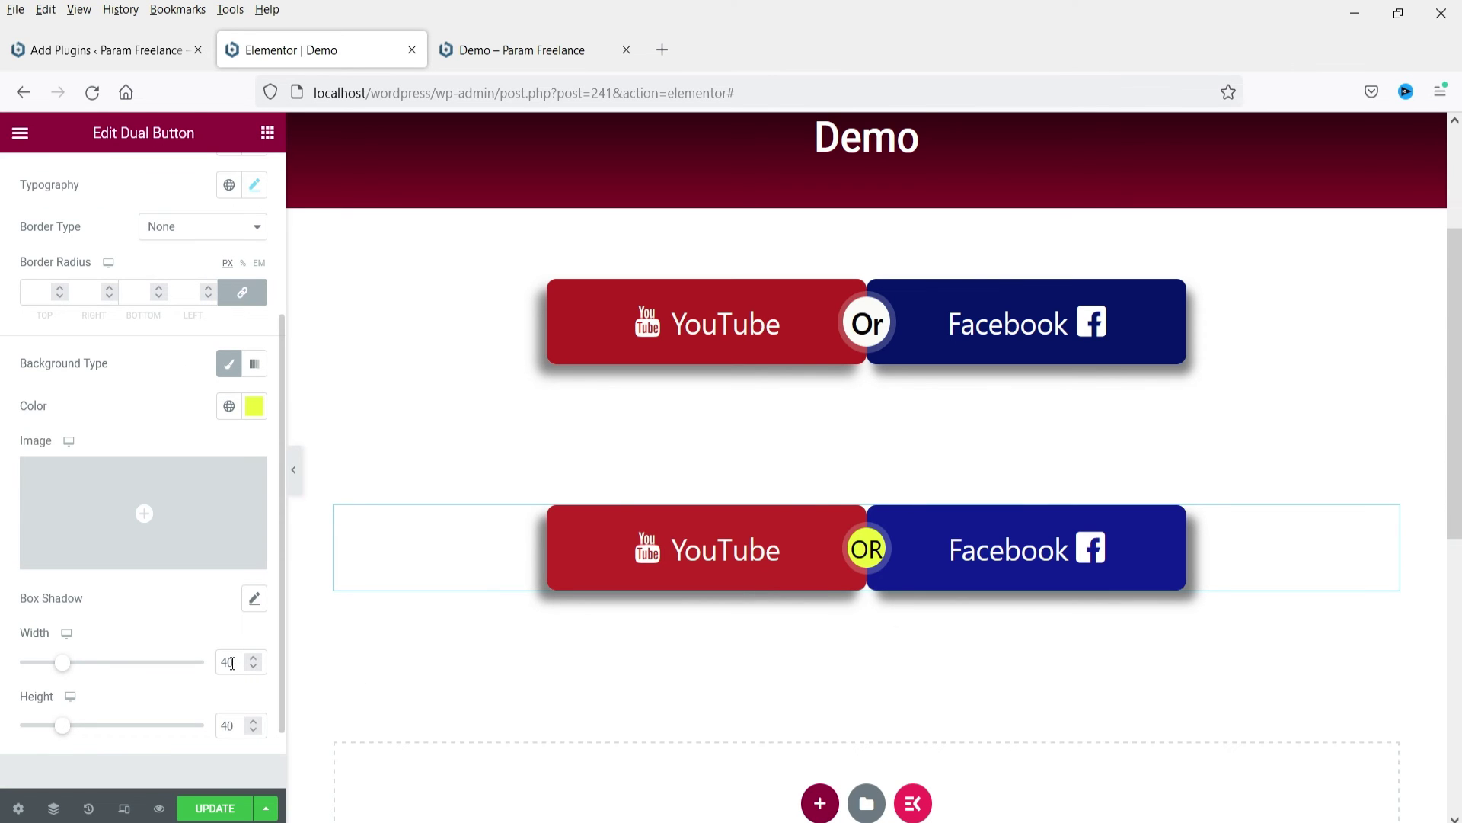
key(BackSpace)
key(BackSpace)
text(60)
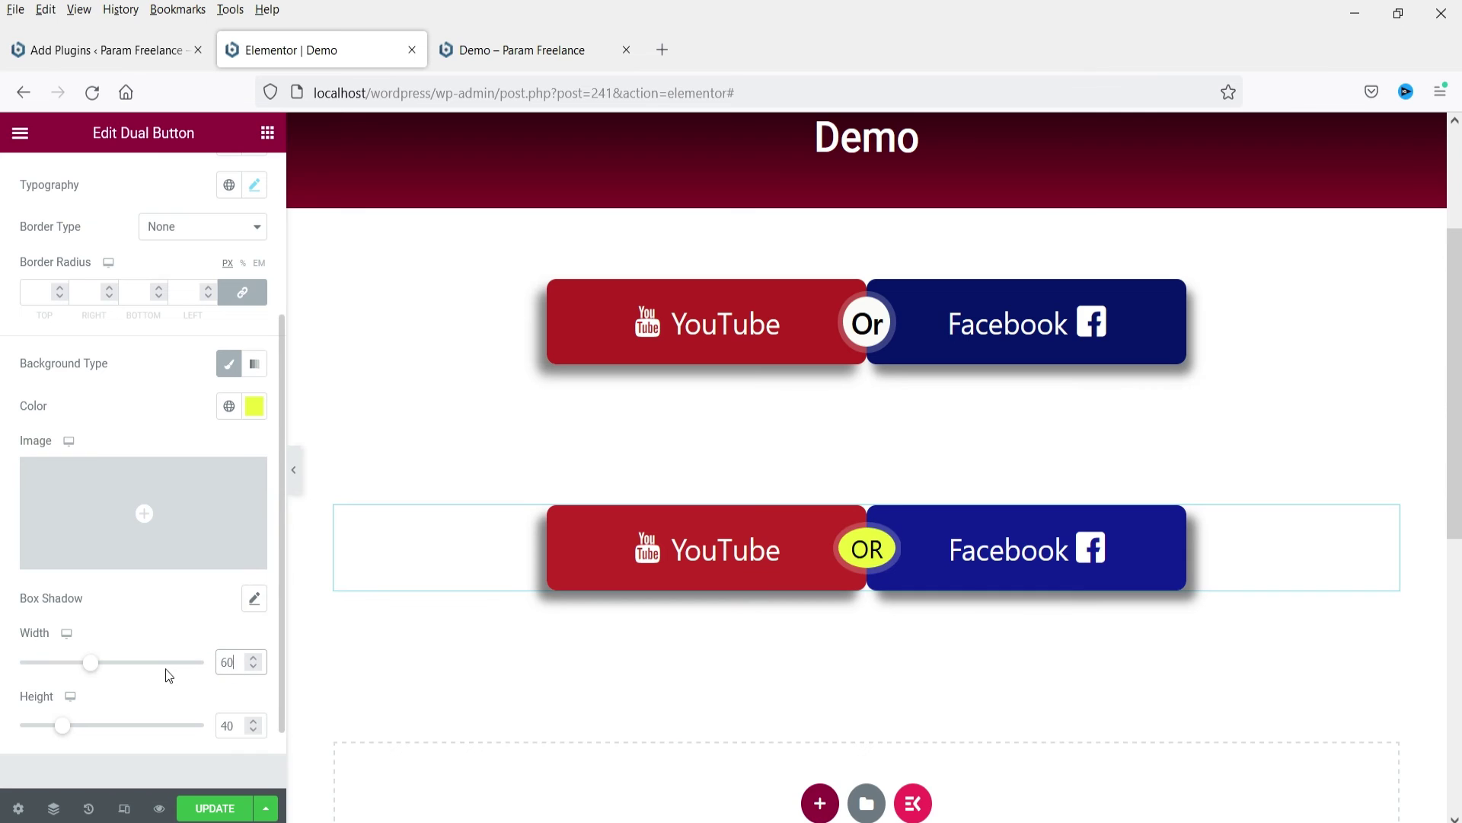
click(235, 724)
key(BackSpace)
key(BackSpace)
text(60)
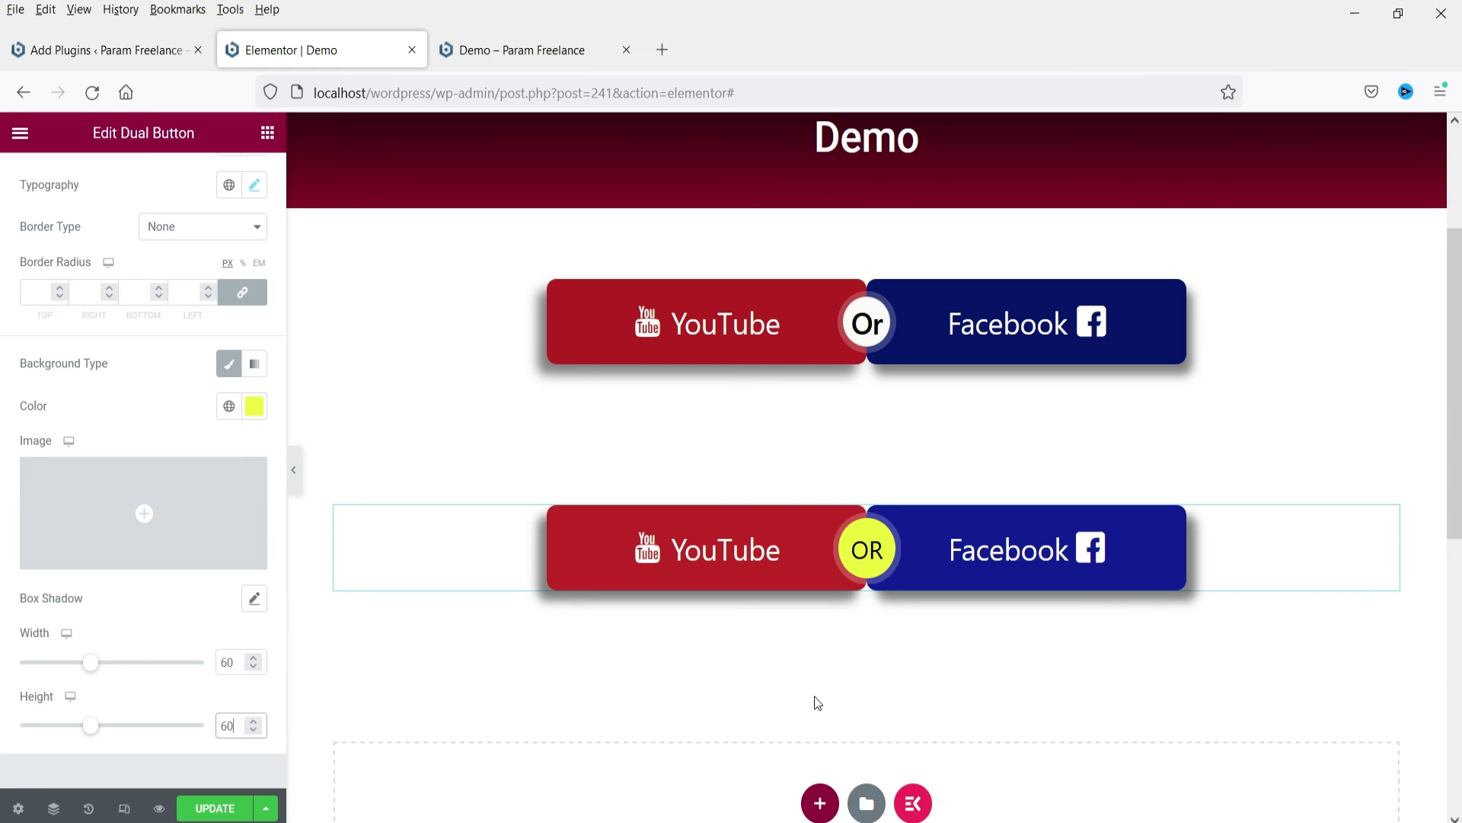
click(211, 812)
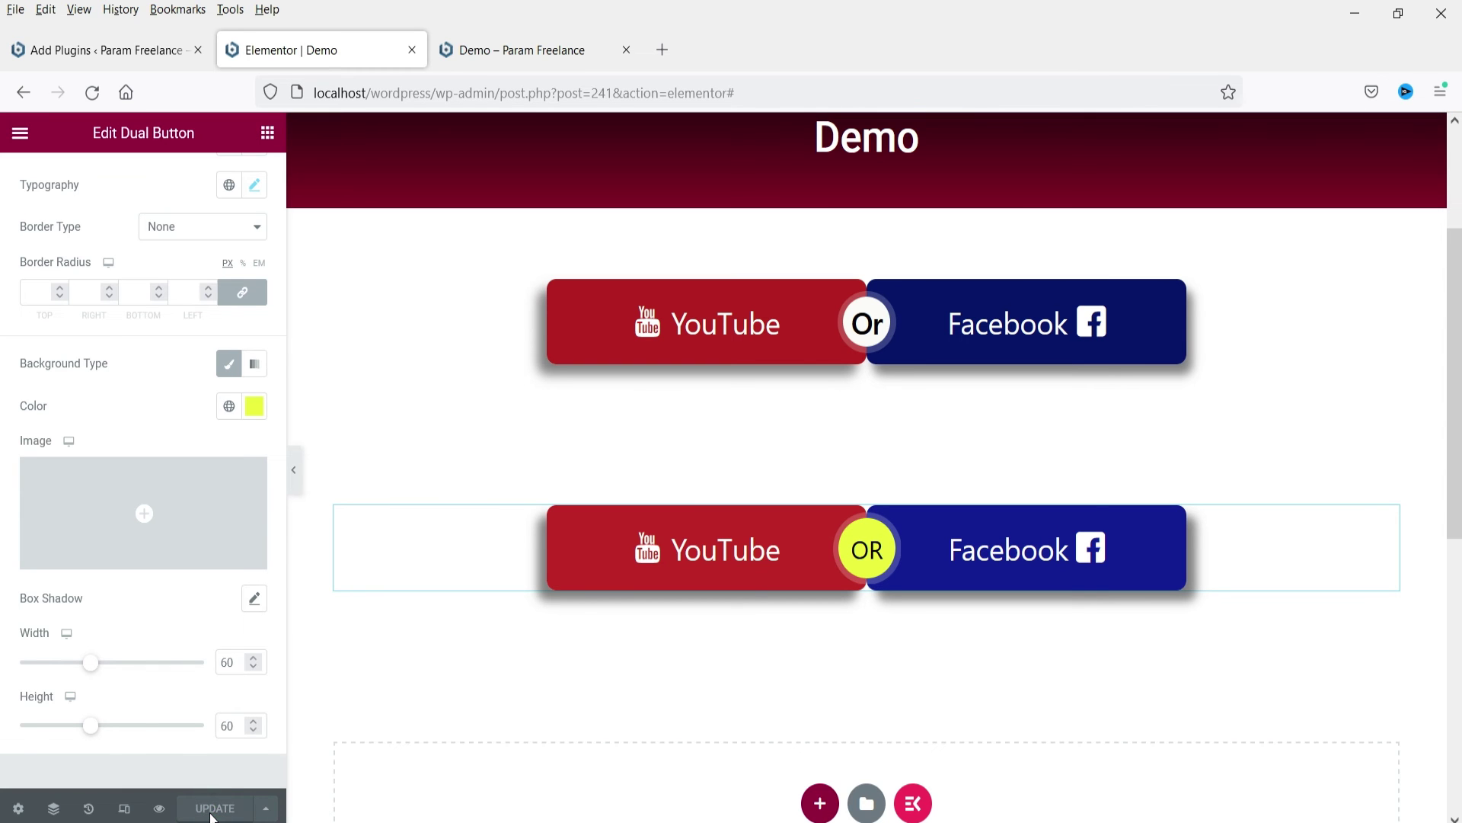
Reload the published Demo page, test the new YouTube button's link and return to the page.
click(533, 52)
scroll(1338, 460, down, 4)
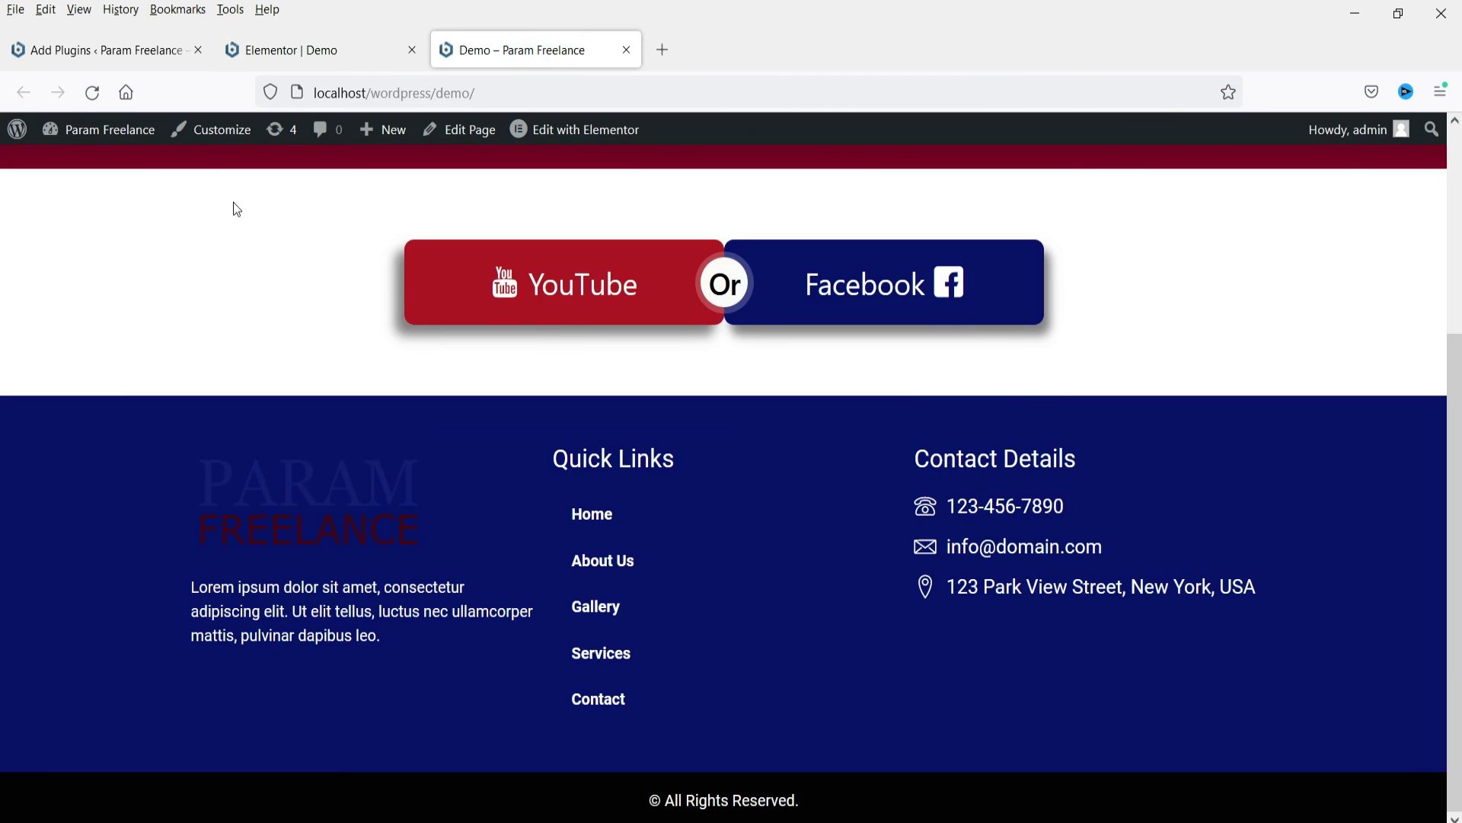
click(93, 92)
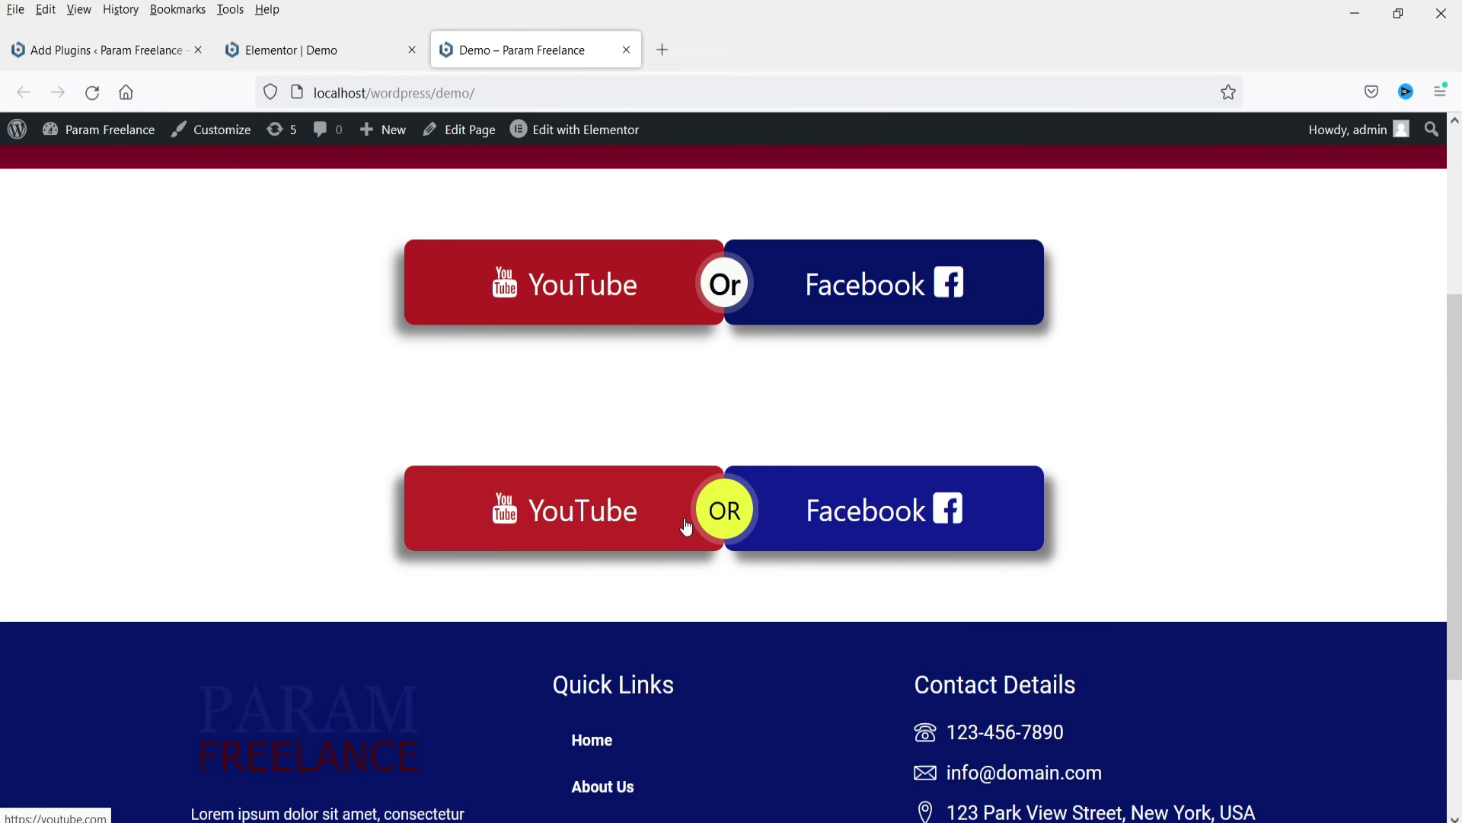
click(564, 513)
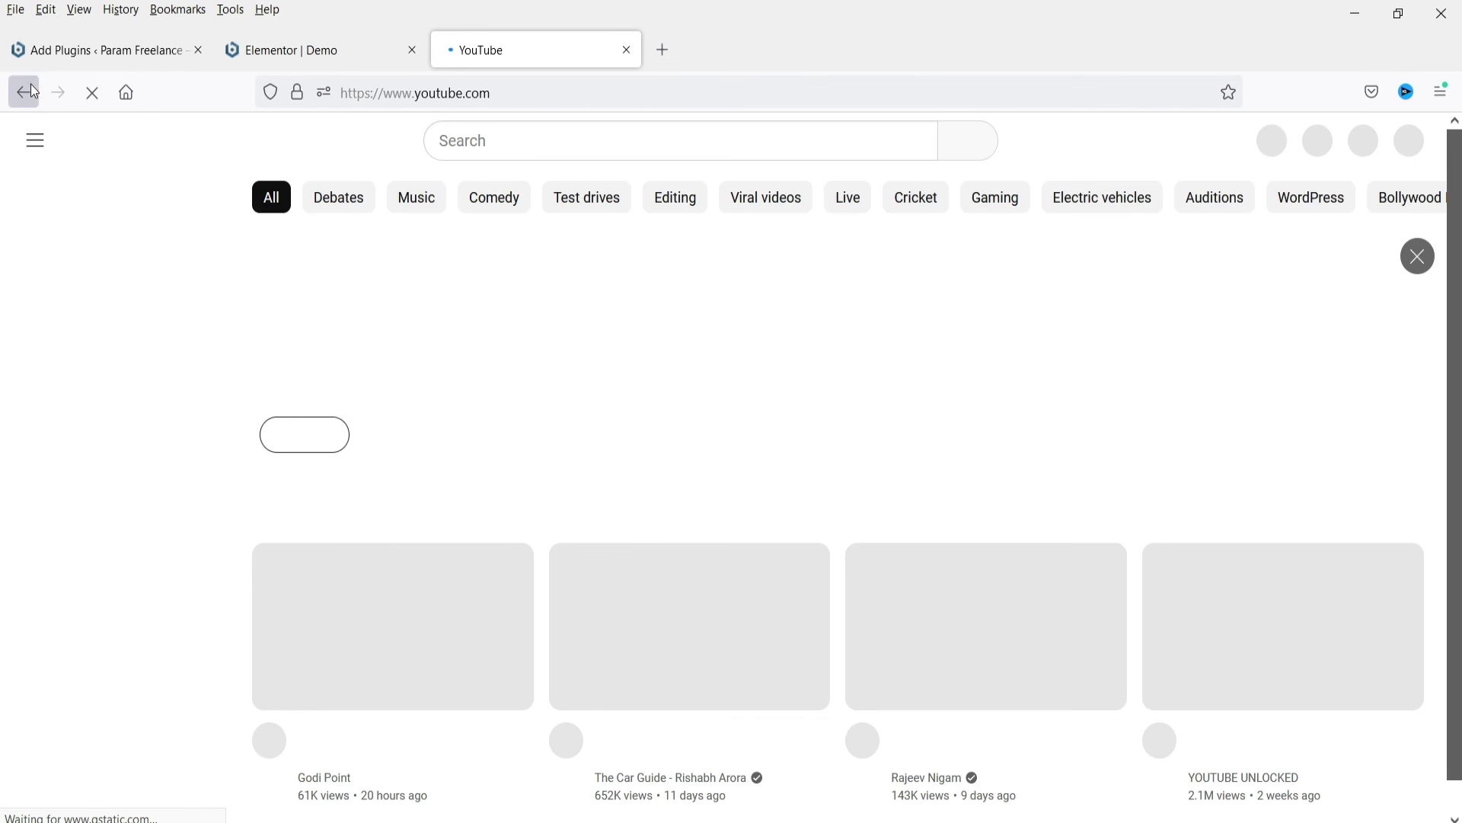
click(34, 92)
Set Button One's YouTube link in the lower dual button to open in a new window.
click(336, 48)
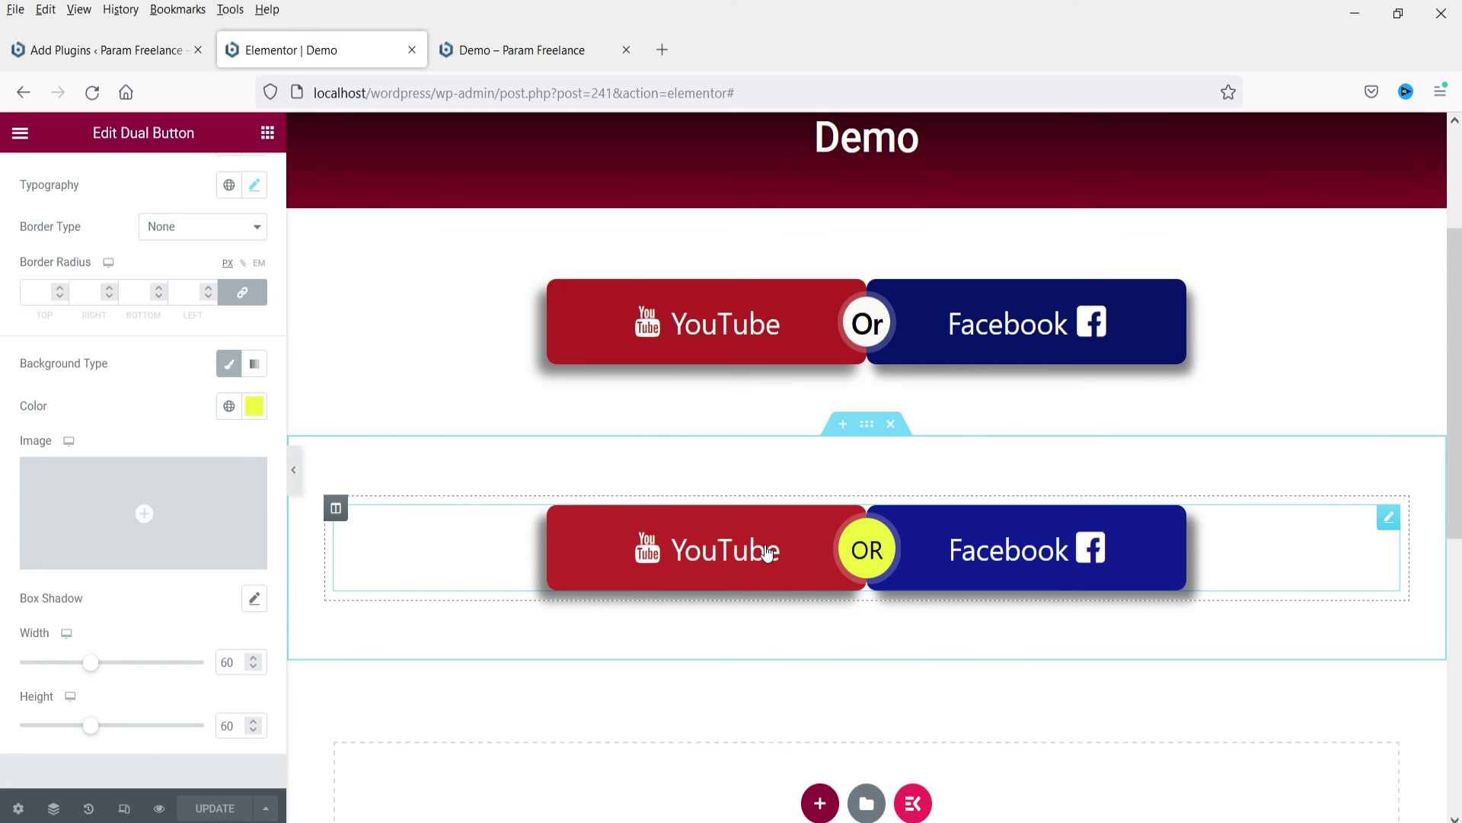
click(702, 549)
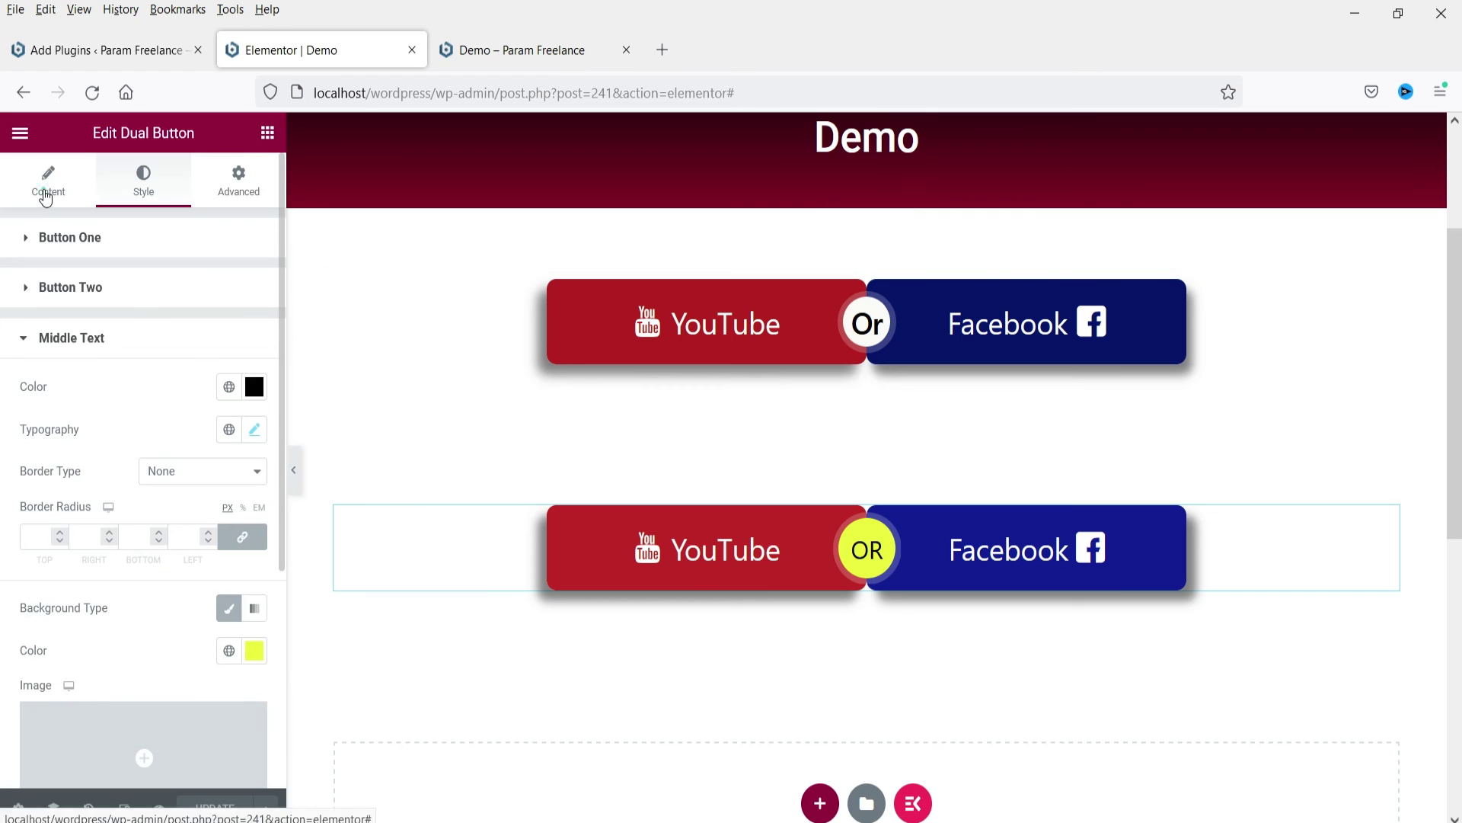
click(46, 189)
click(113, 488)
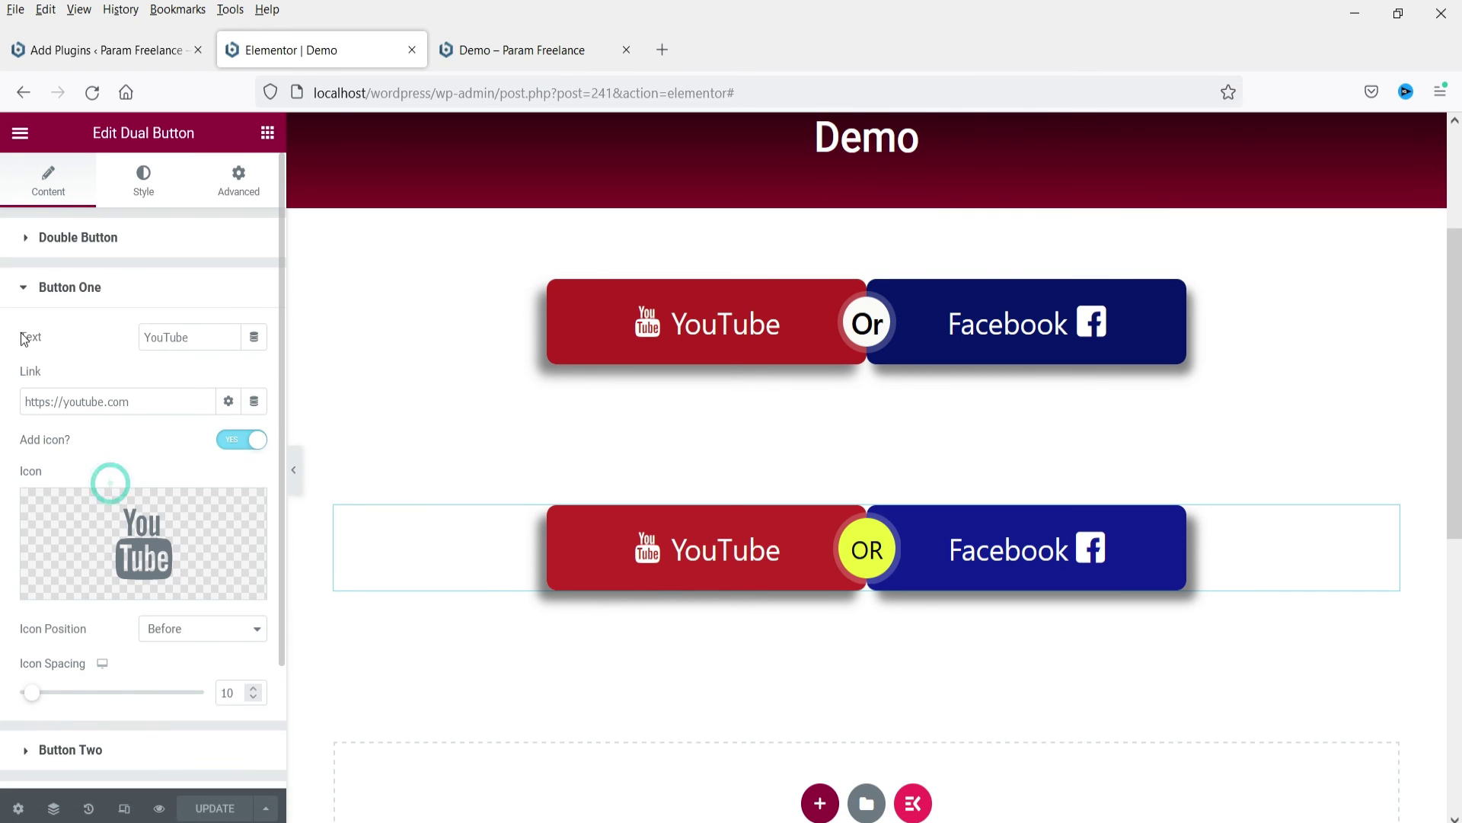
click(228, 404)
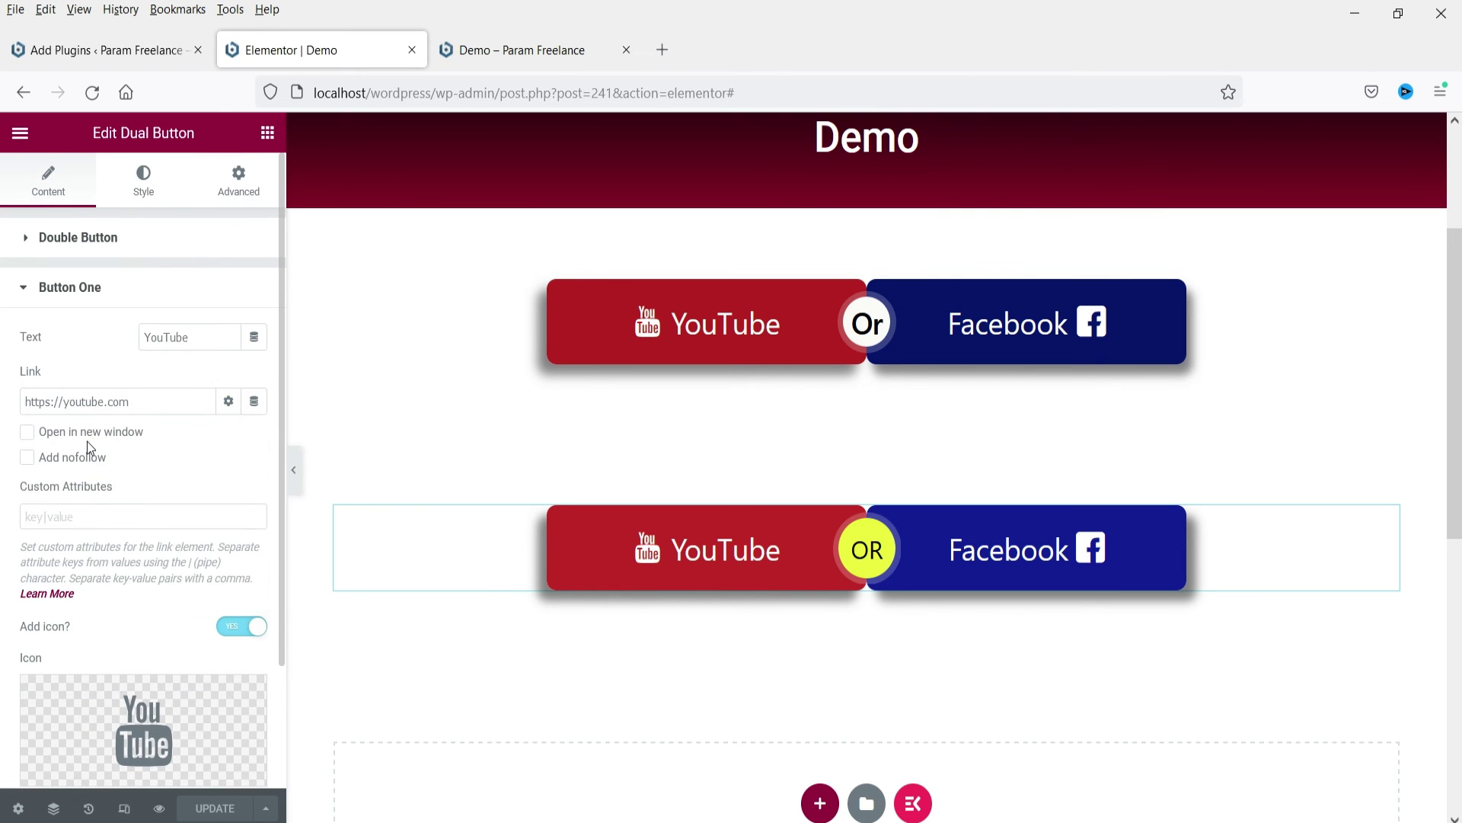
click(28, 432)
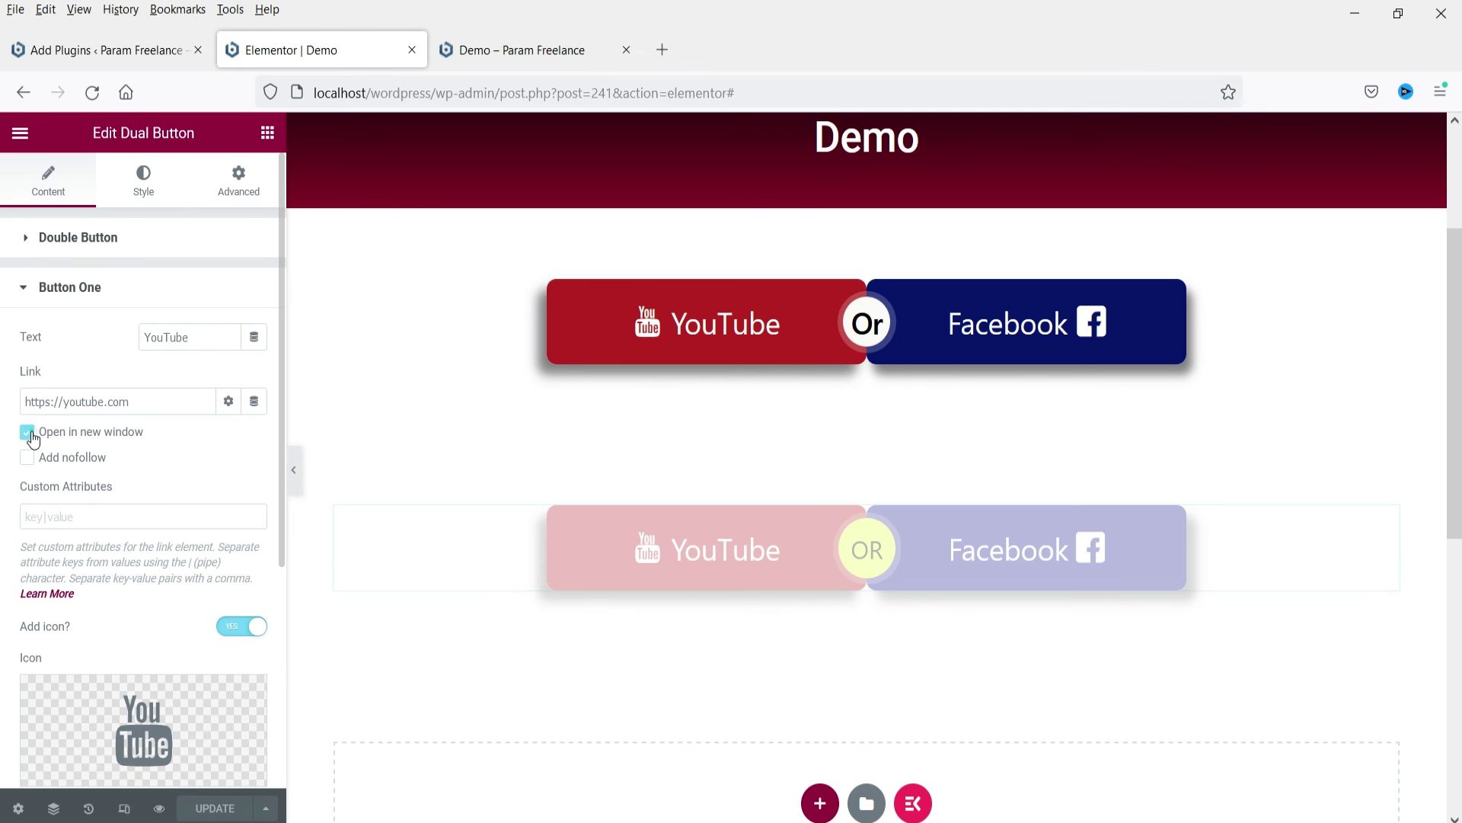
Set Button Two's Facebook link to open in a new window and update the page.
click(83, 294)
click(70, 338)
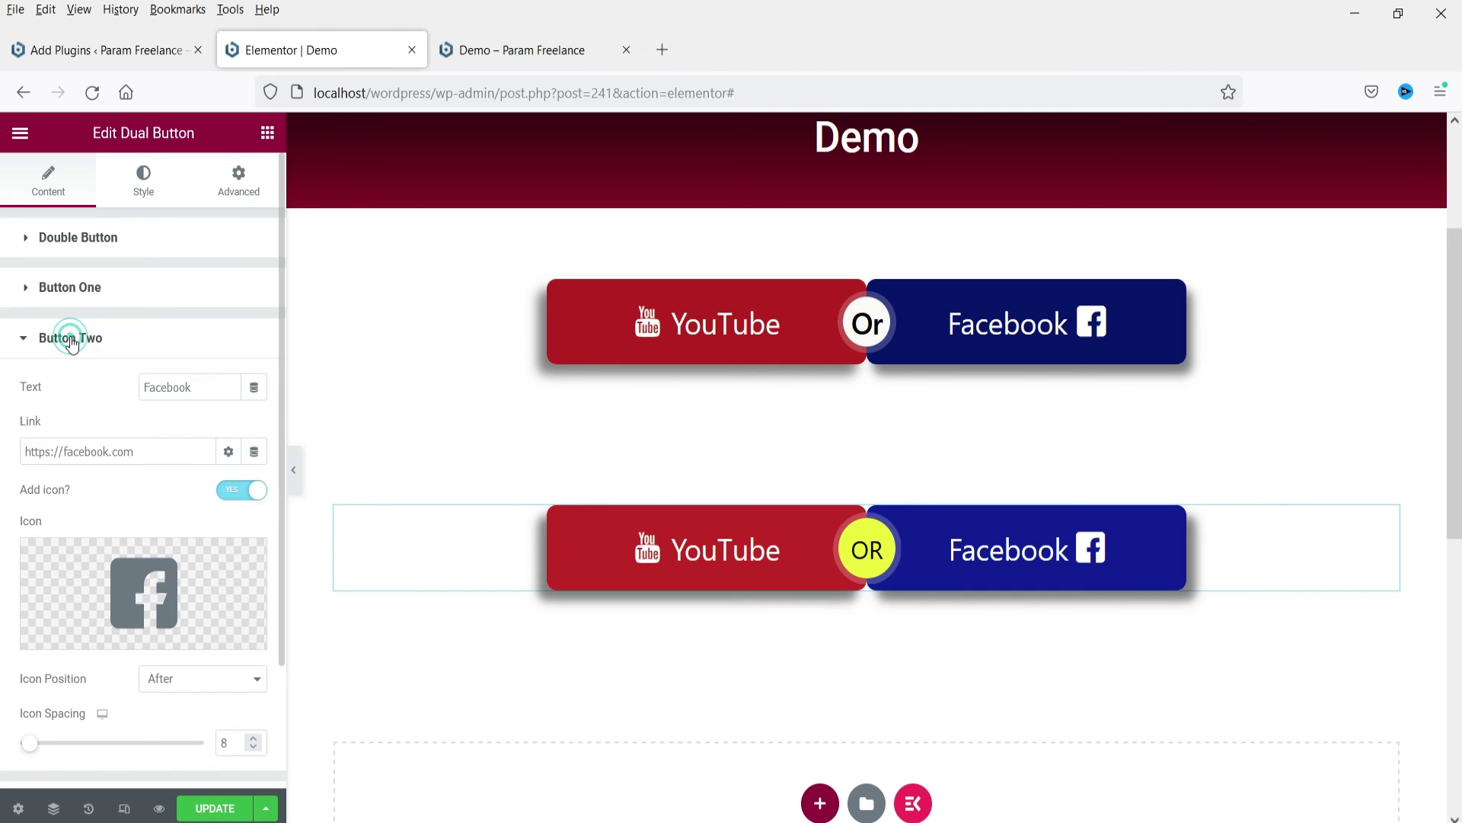
click(228, 452)
click(28, 482)
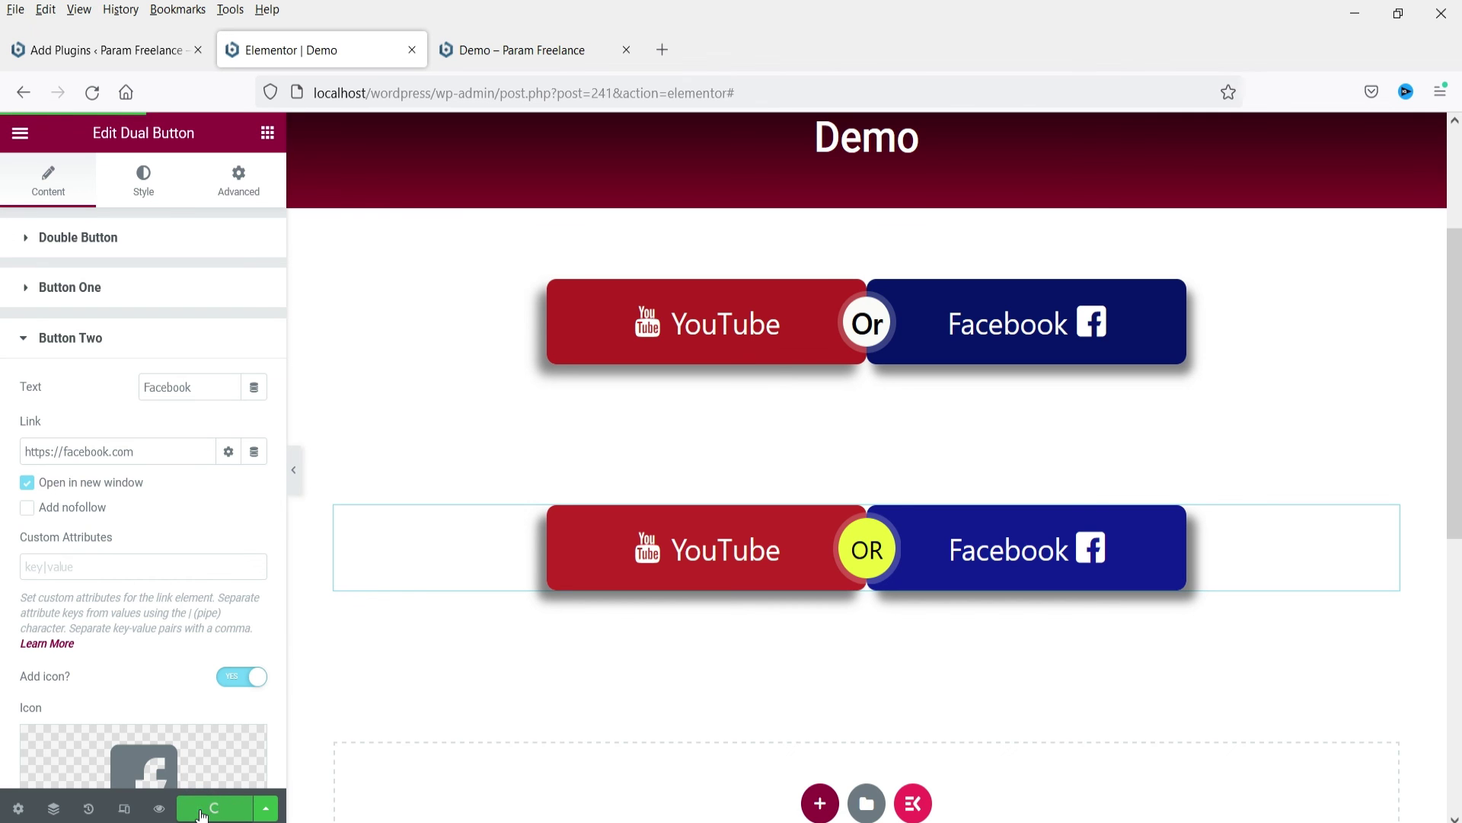
Reload the published Demo page, test the new YouTube and Facebook buttons' links, and close the tabs they open.
click(522, 50)
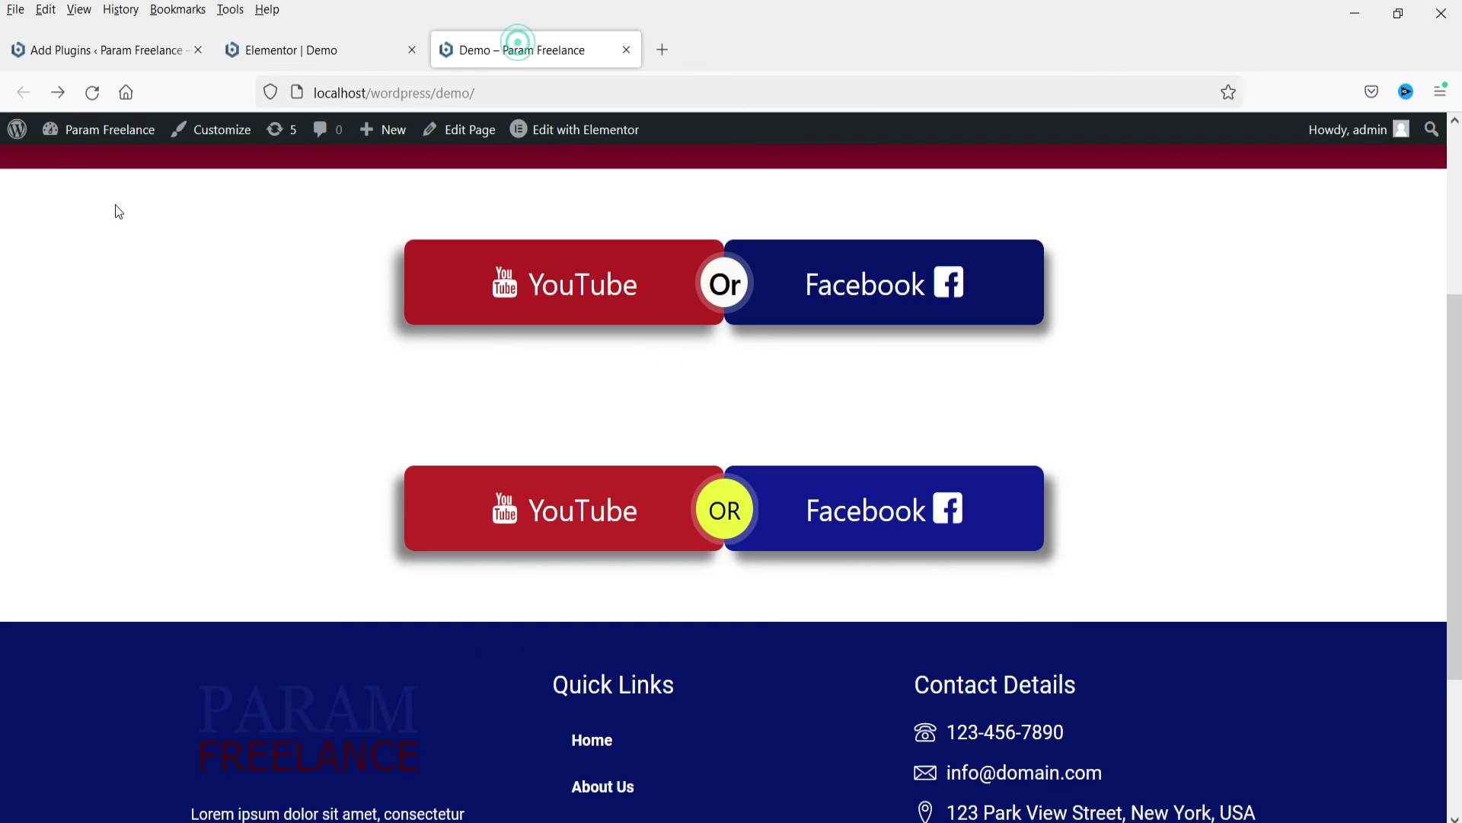
click(92, 93)
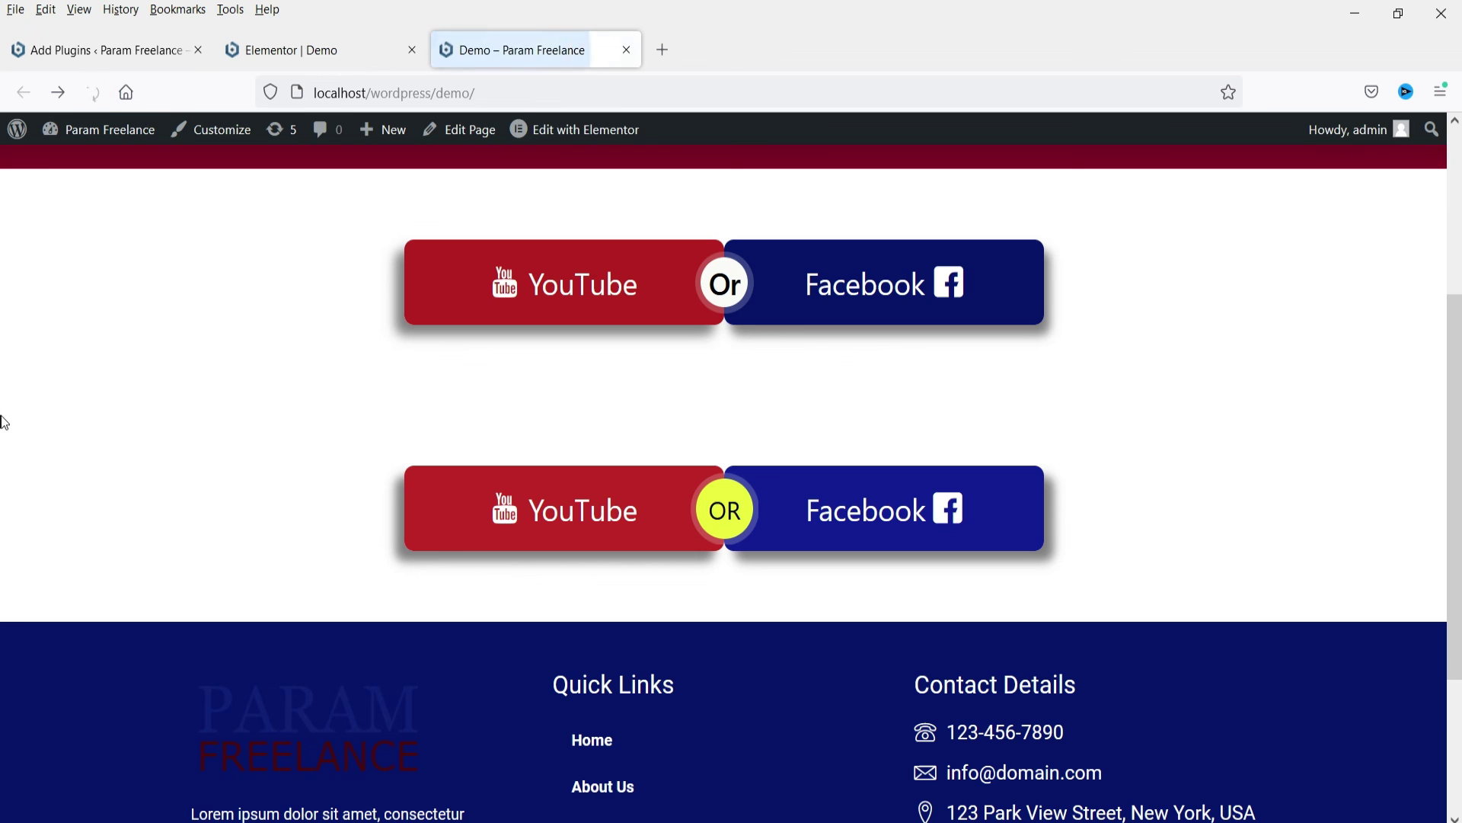
click(578, 524)
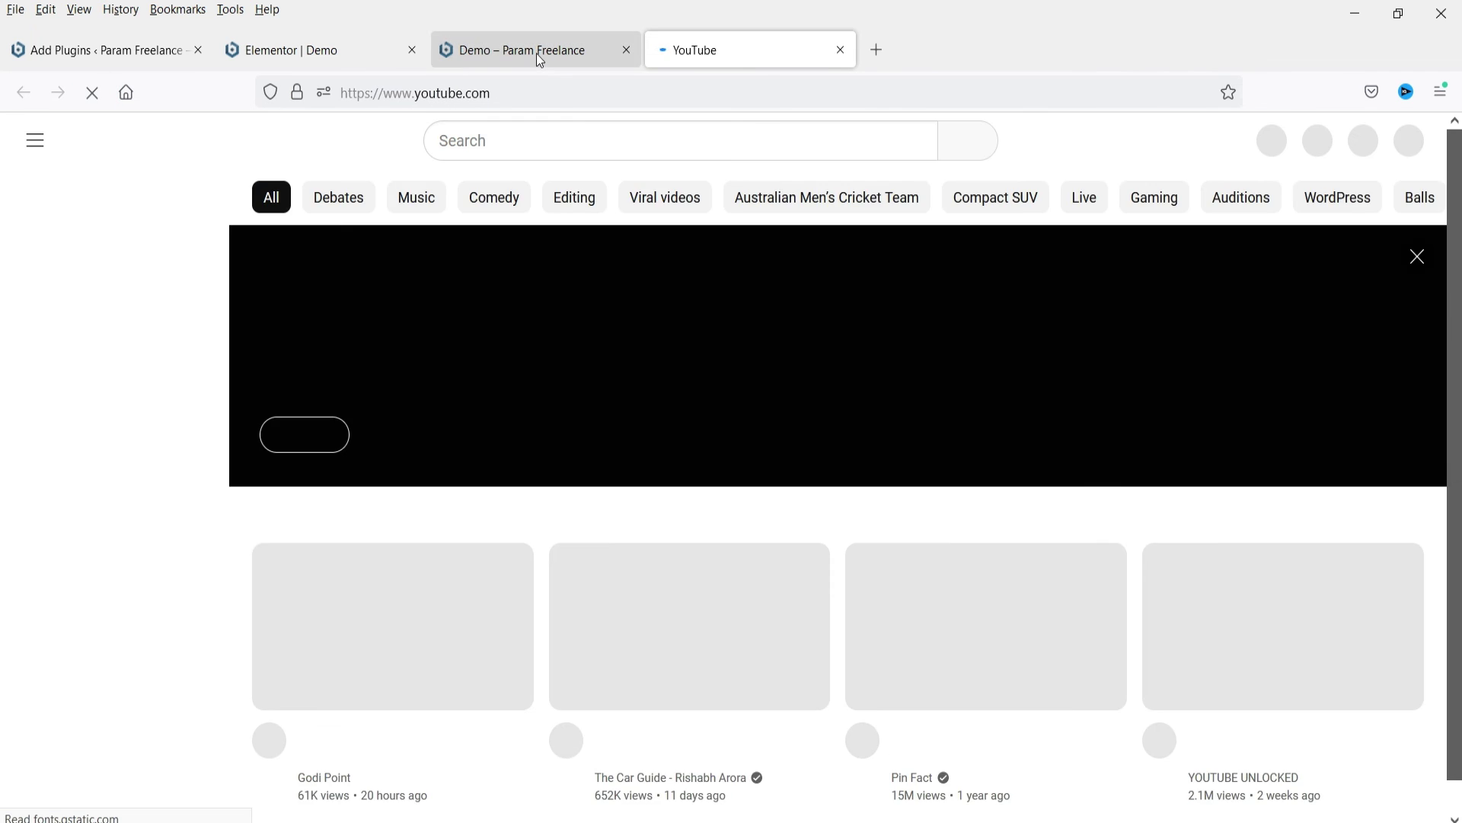
click(541, 60)
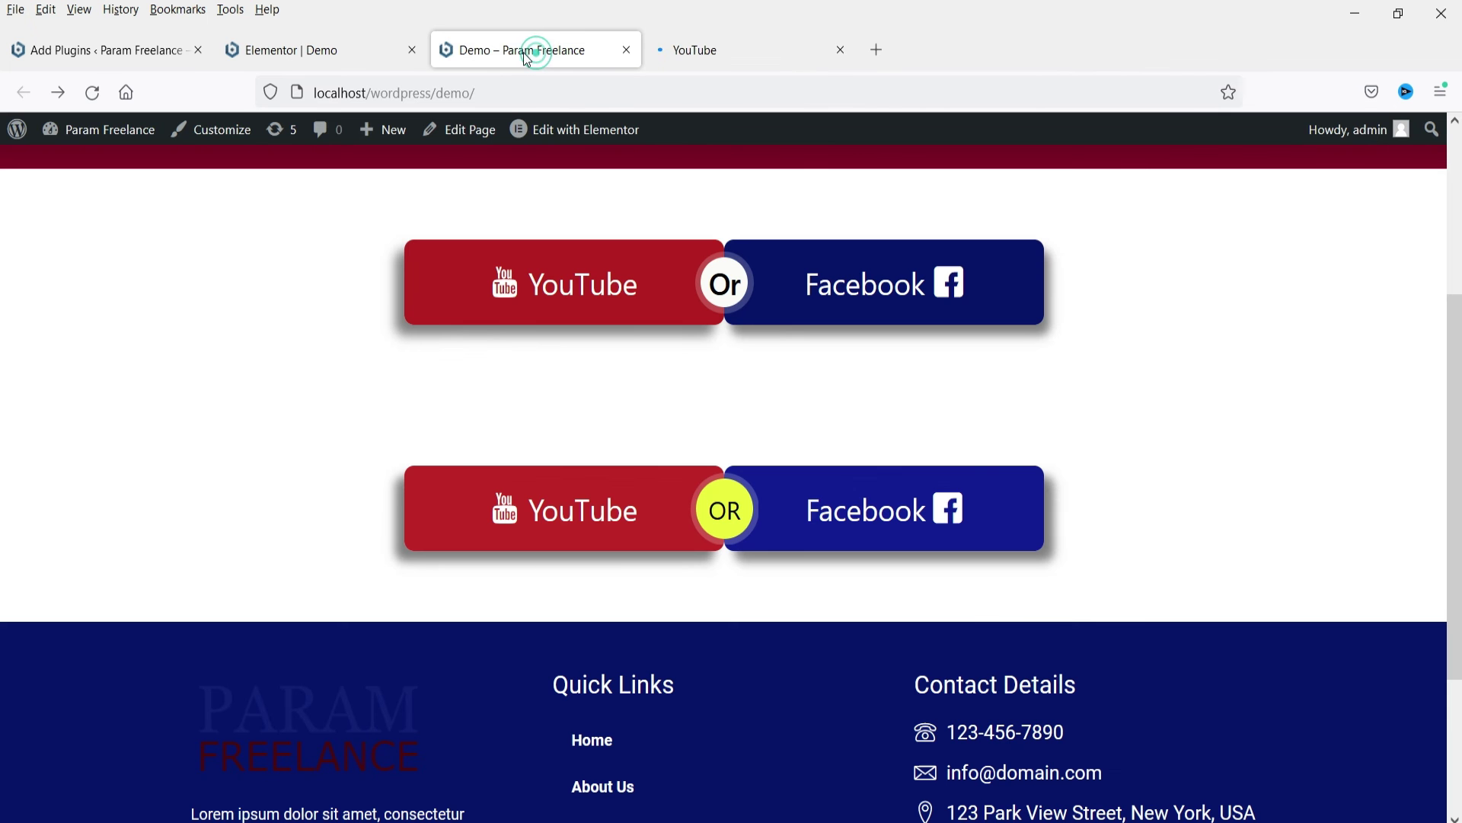
click(897, 516)
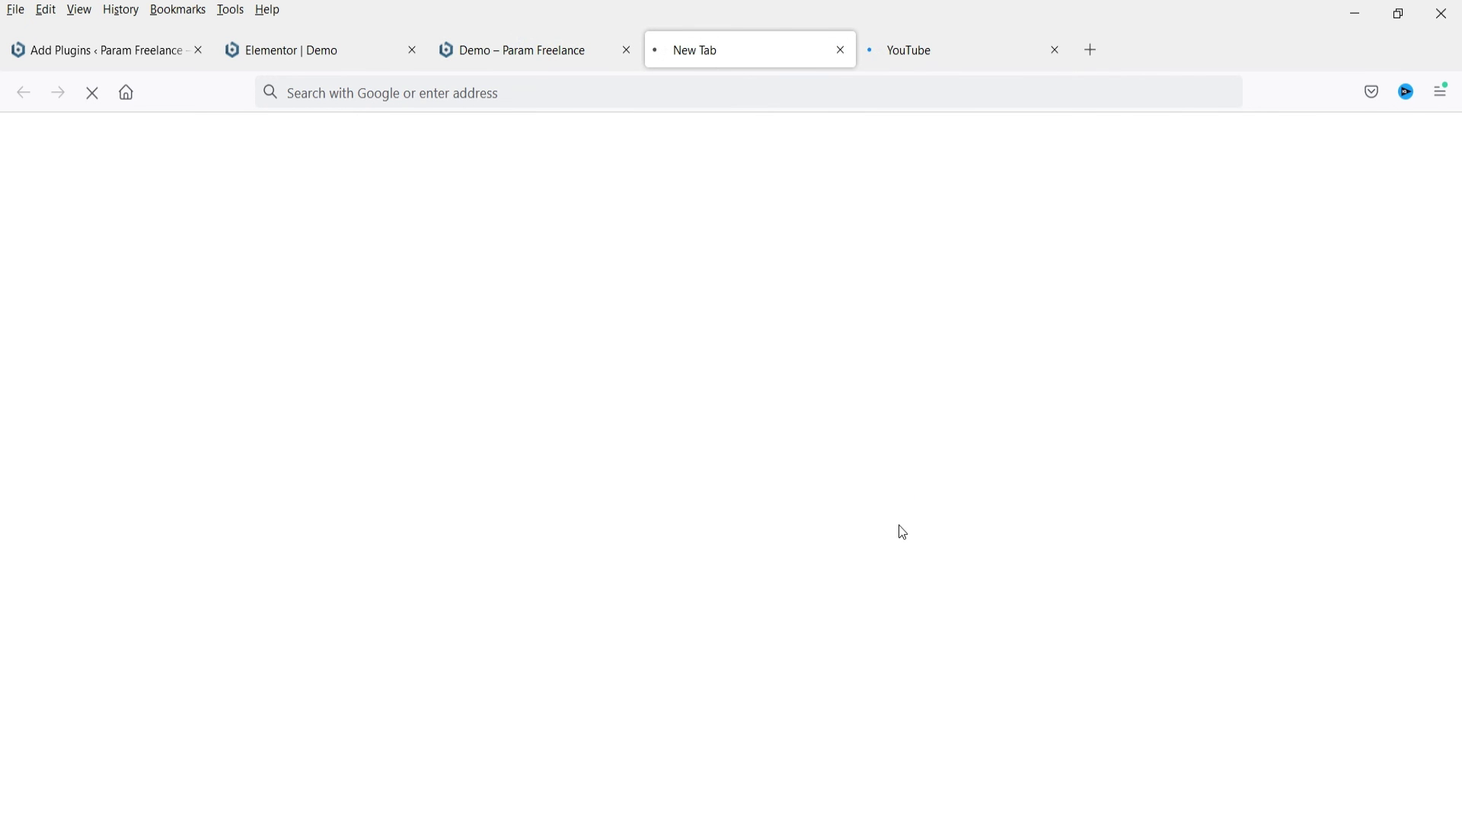
click(841, 54)
click(841, 50)
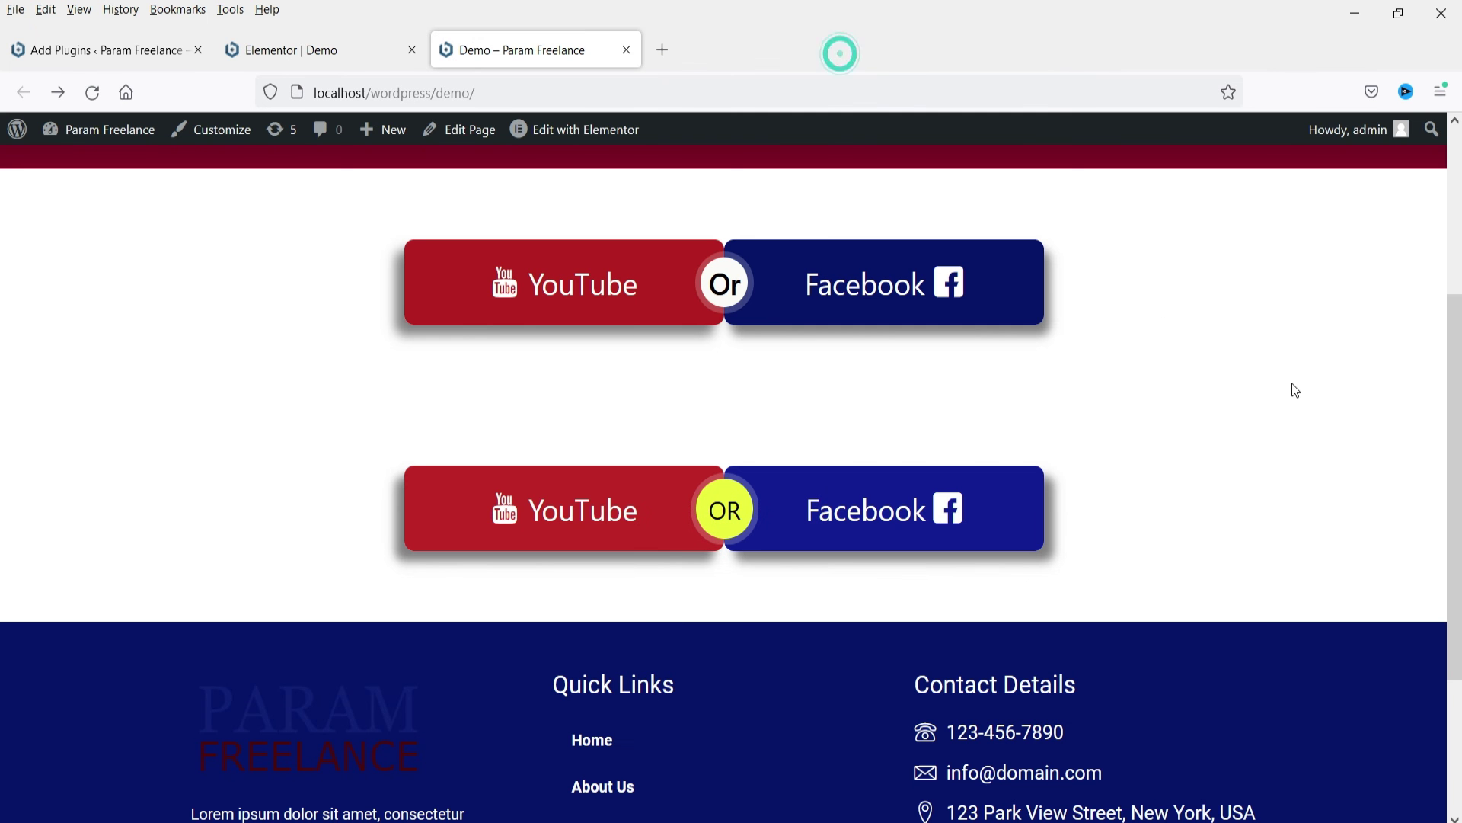